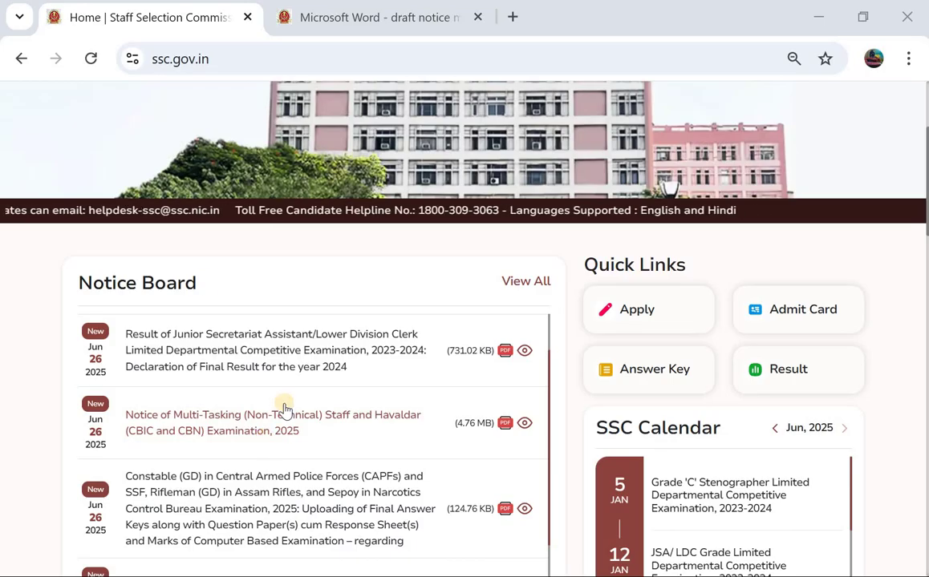
scroll(197, 228, "up", 2)
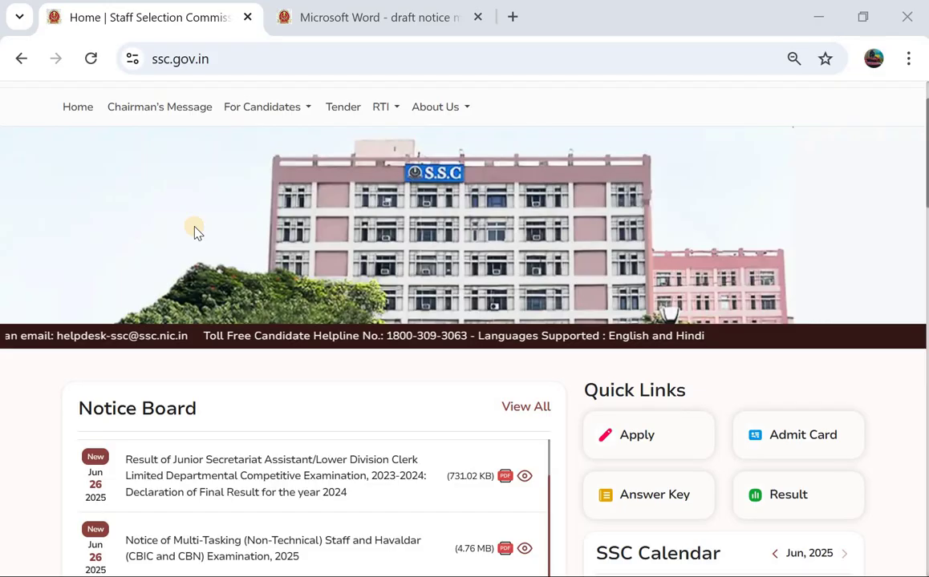
scroll(195, 230, "up", 1)
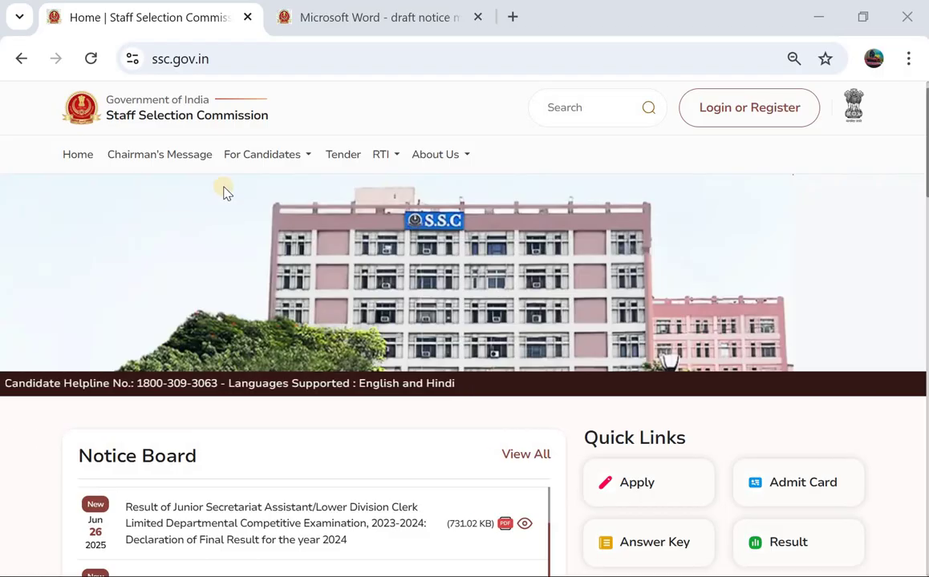
scroll(145, 250, "down", 1)
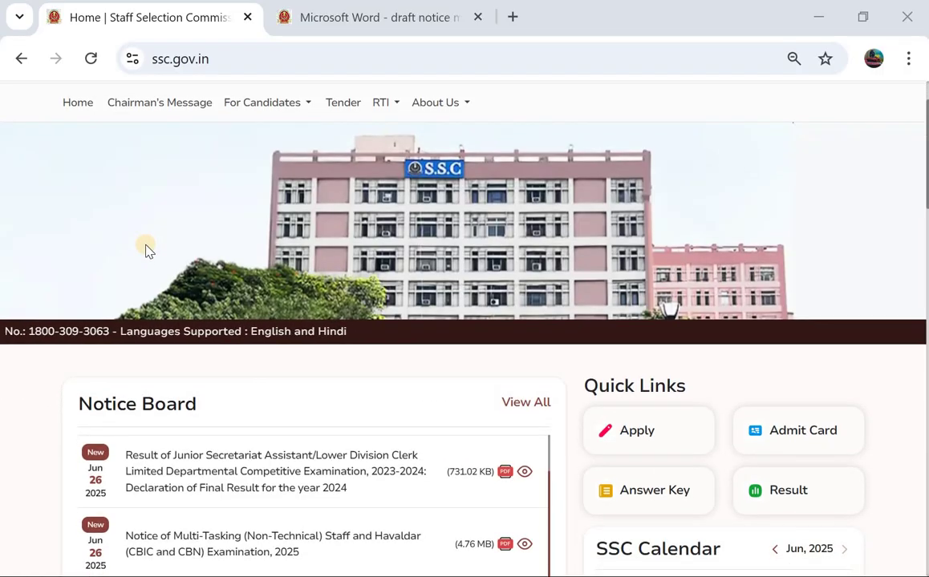
scroll(146, 251, "down", 1)
scroll(146, 251, "up", 1)
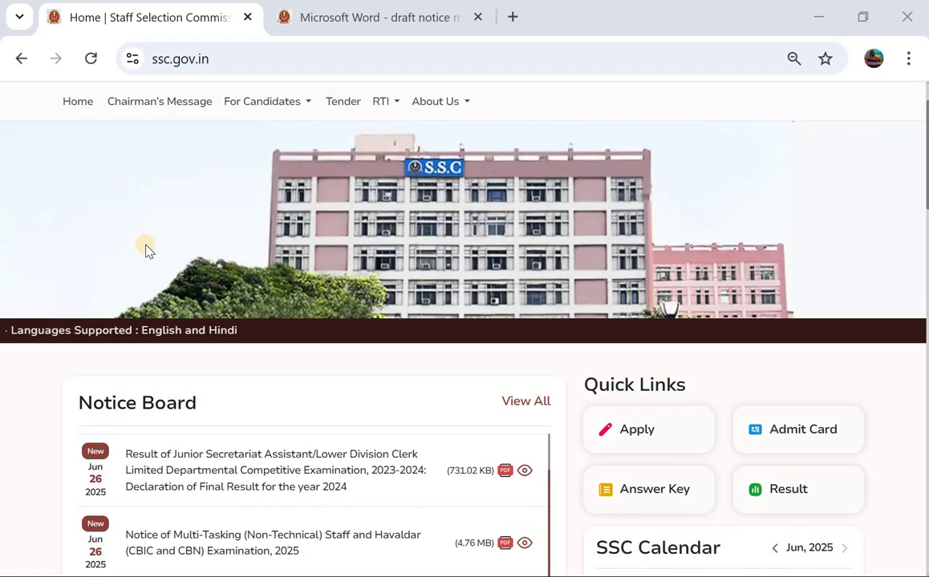
scroll(146, 250, "up", 1)
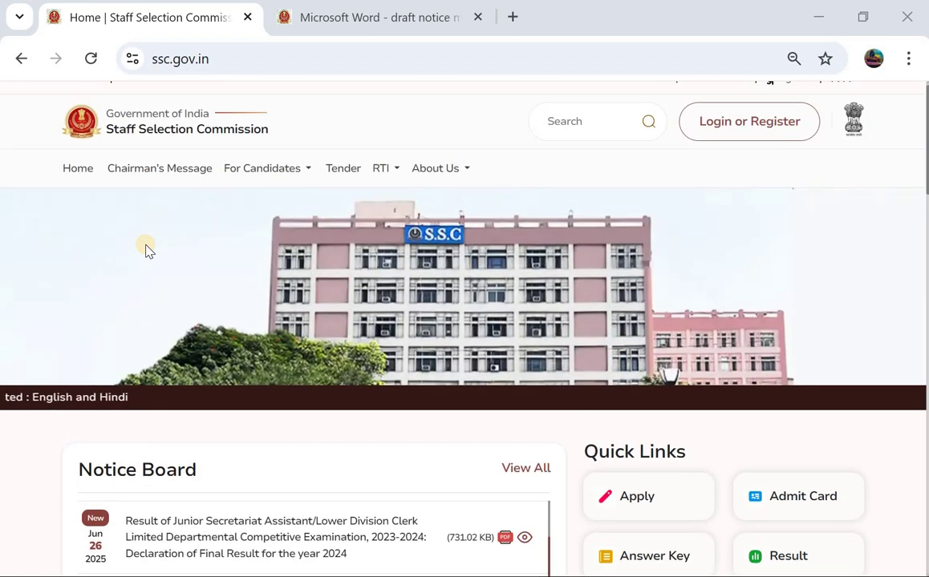
Step: Switch to the MTS and Havaldar Examination 2025 notice PDF and read the important dates and recruitment introduction on page 1
left_click(362, 24)
scroll(304, 266, "down", 1)
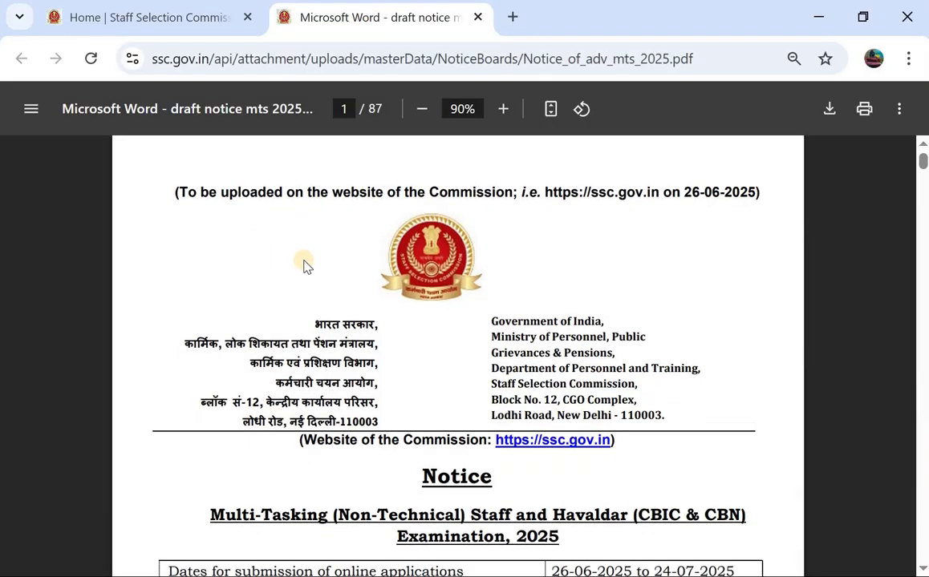
scroll(303, 267, "down", 2)
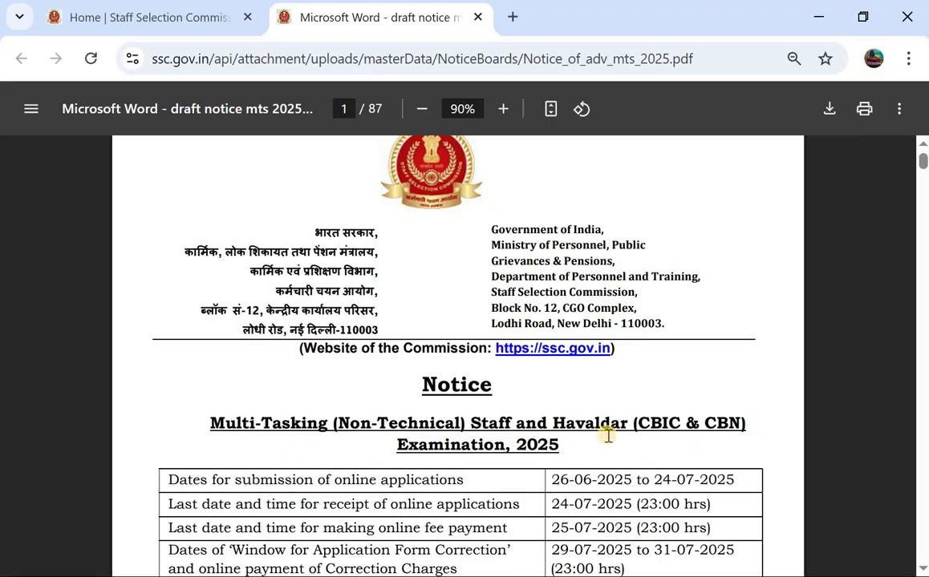
scroll(317, 459, "down", 1)
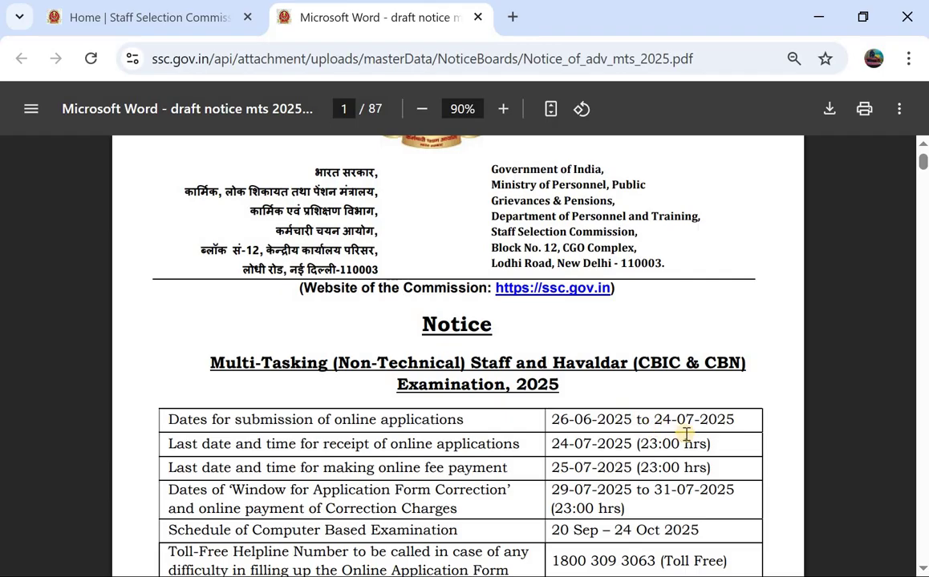
scroll(548, 454, "down", 1)
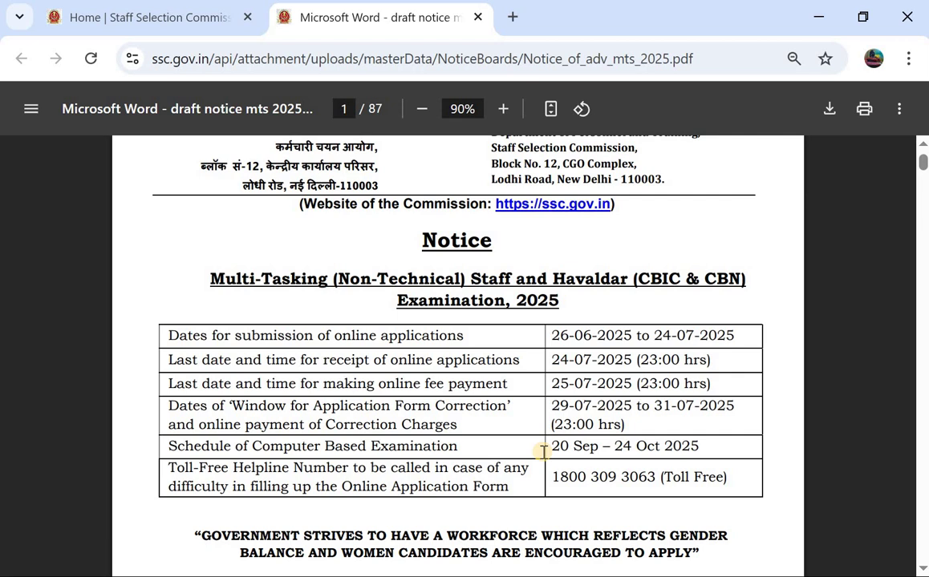
scroll(543, 452, "down", 1)
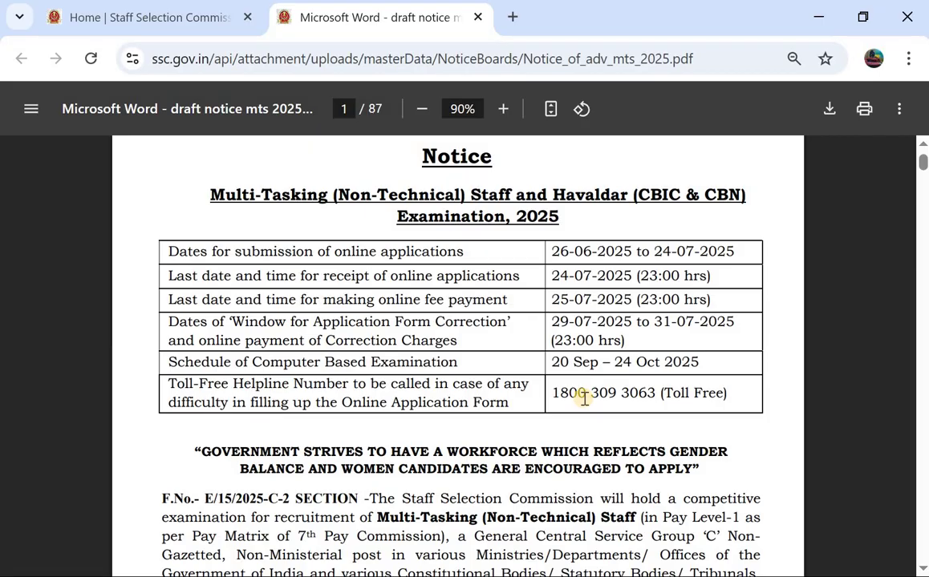
scroll(584, 399, "down", 1)
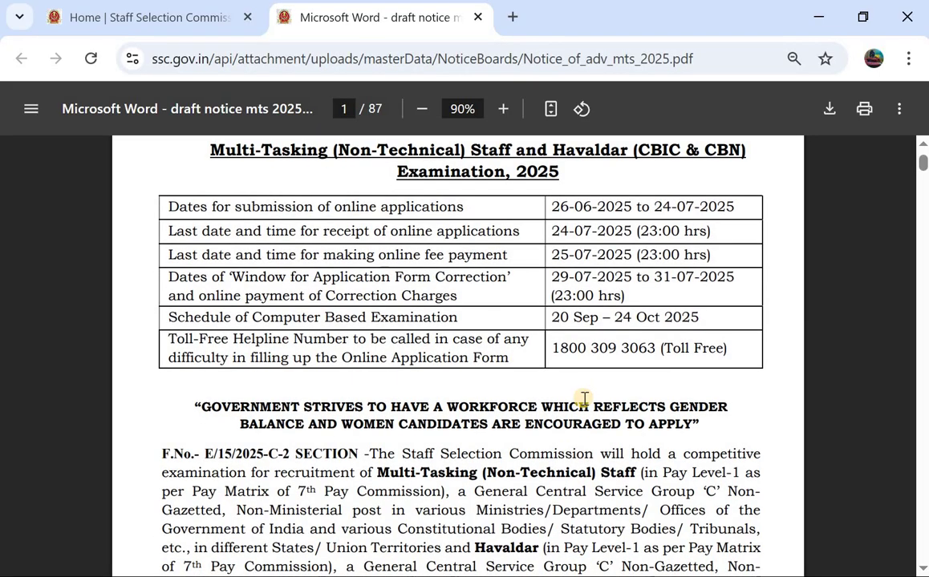
scroll(584, 399, "down", 2)
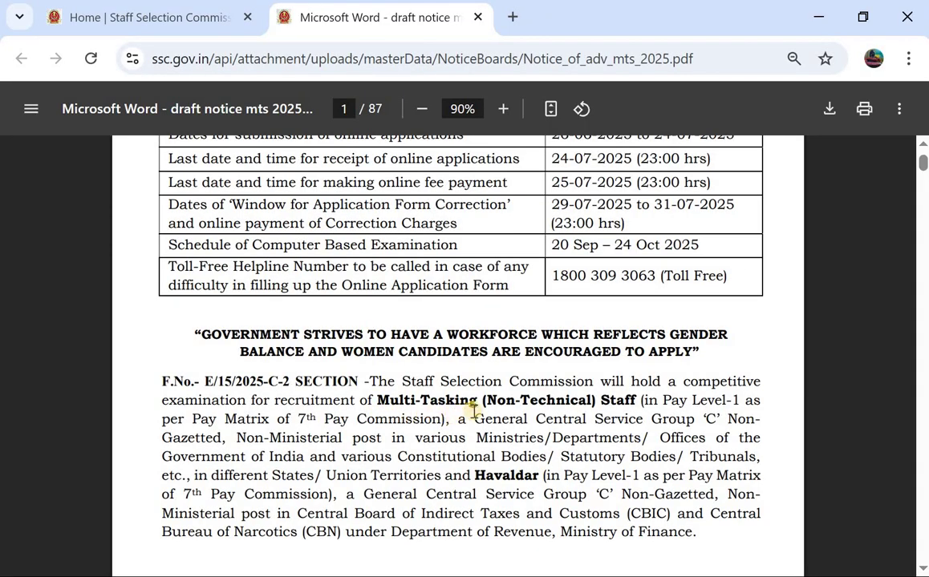
scroll(445, 410, "down", 3)
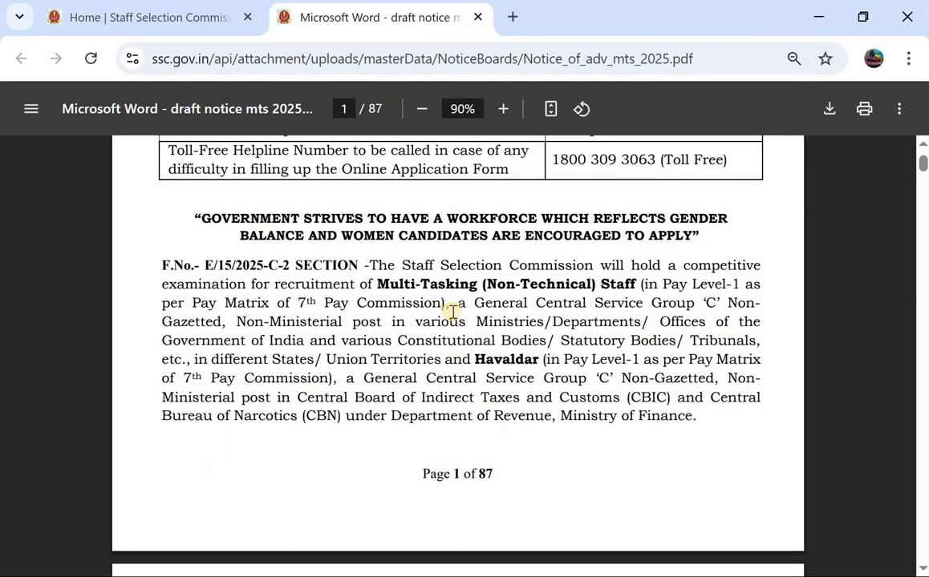
Step: Review the notice's sections on vacancies, reservation and permissible disabilities for PwBD candidates on page 2
scroll(452, 312, "down", 8)
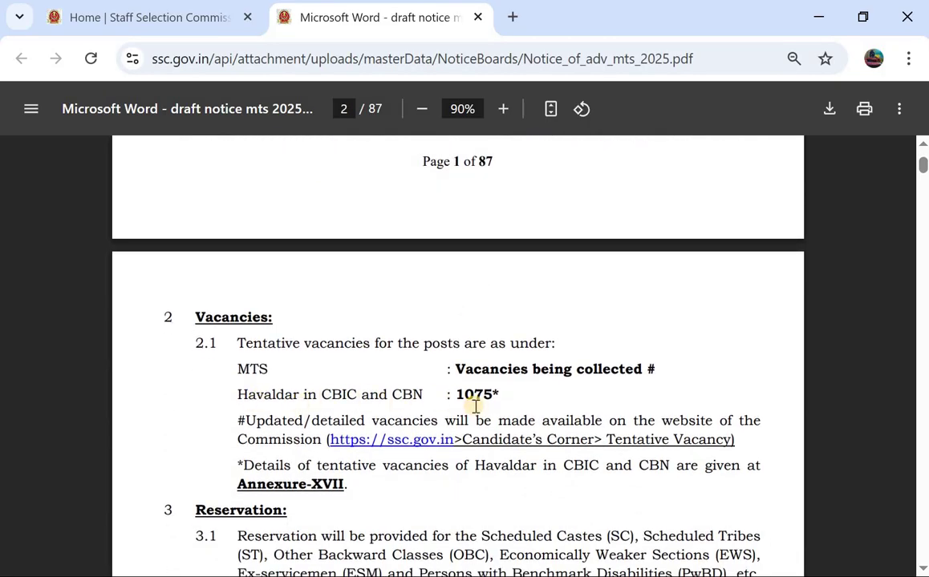
scroll(504, 407, "down", 5)
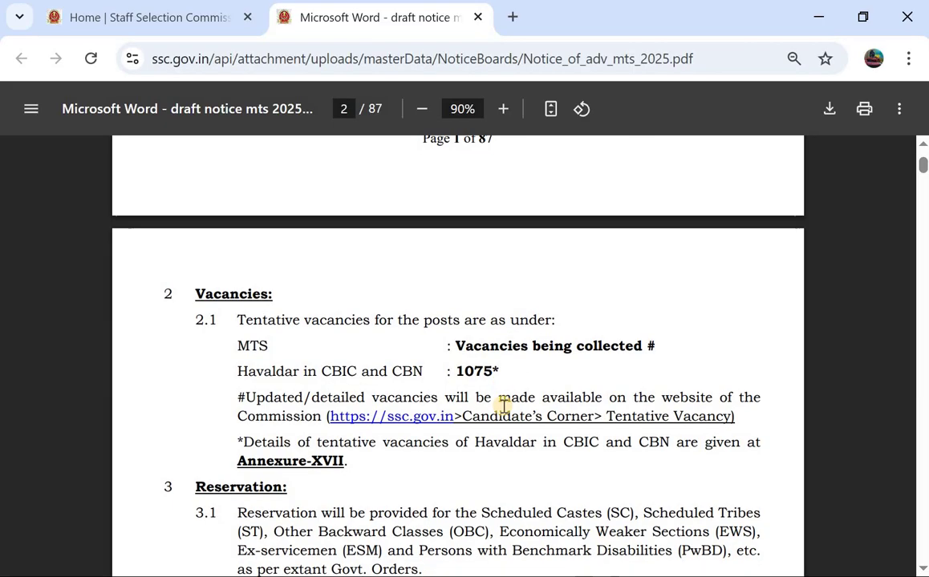
scroll(503, 407, "down", 8)
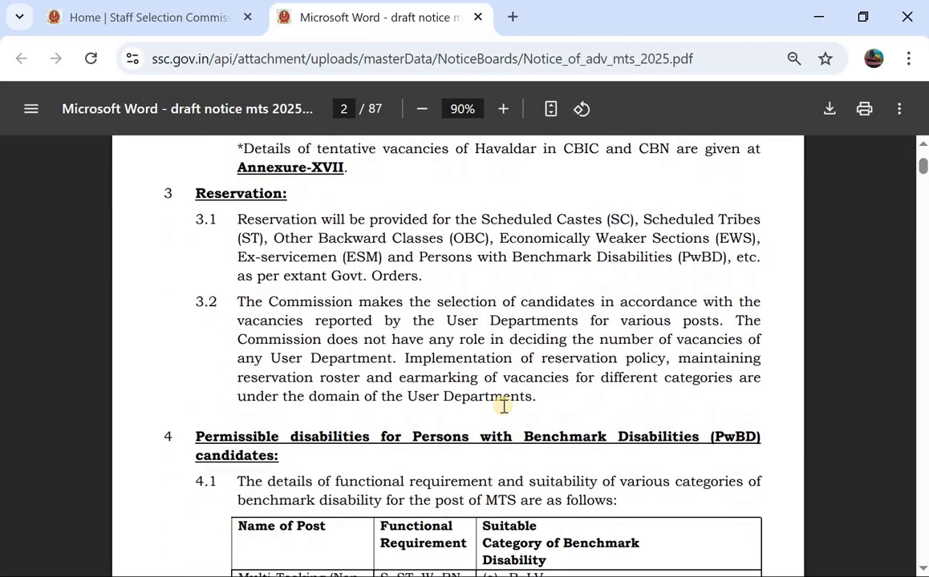
scroll(504, 406, "down", 20)
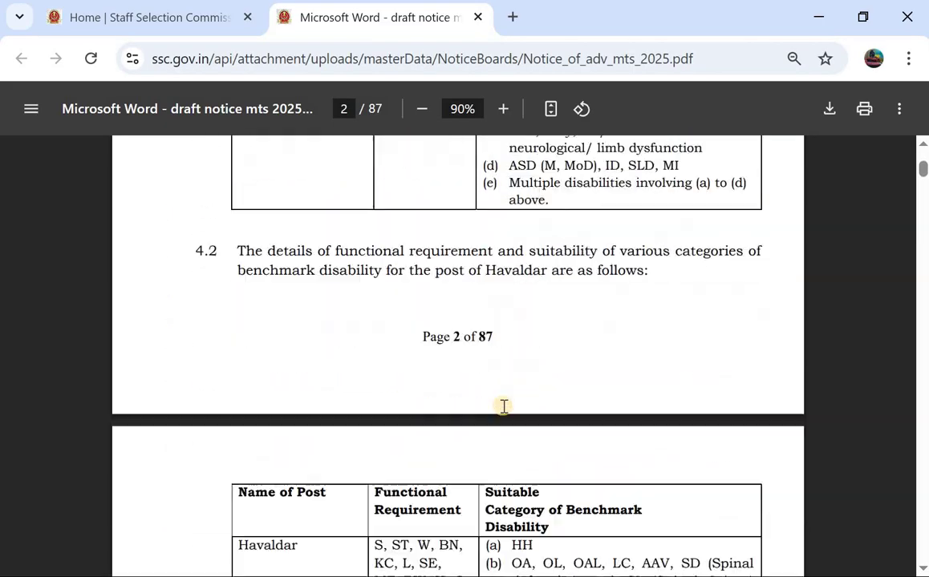
Step: Examine the Age Limit section for the MTS and Havaldar age ranges and the category-wise age relaxation table
scroll(504, 406, "down", 12)
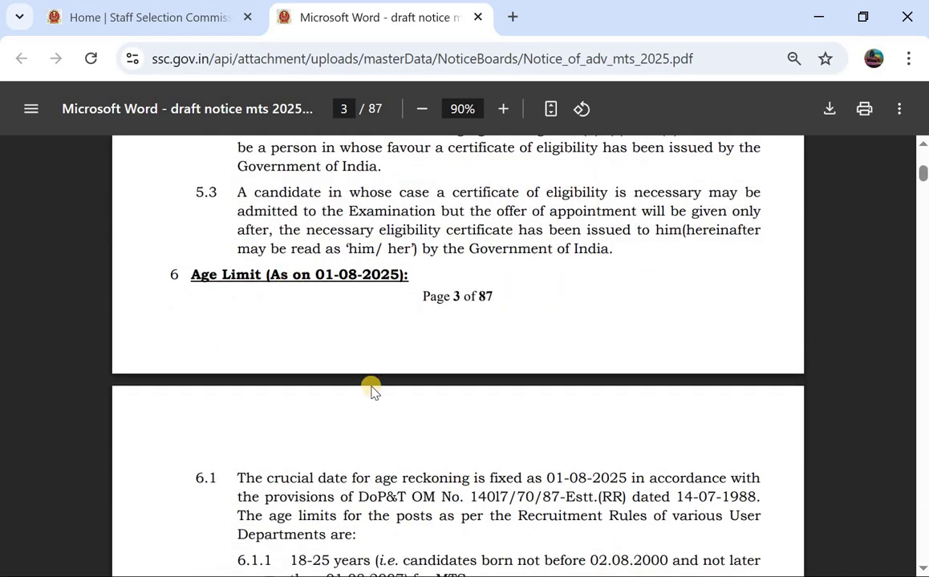
scroll(344, 421, "down", 2)
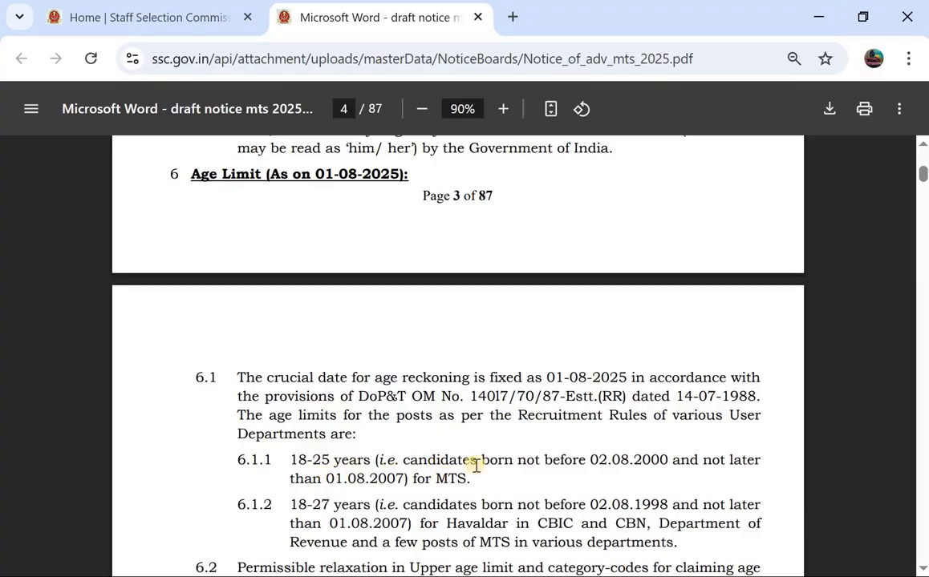
scroll(475, 465, "down", 2)
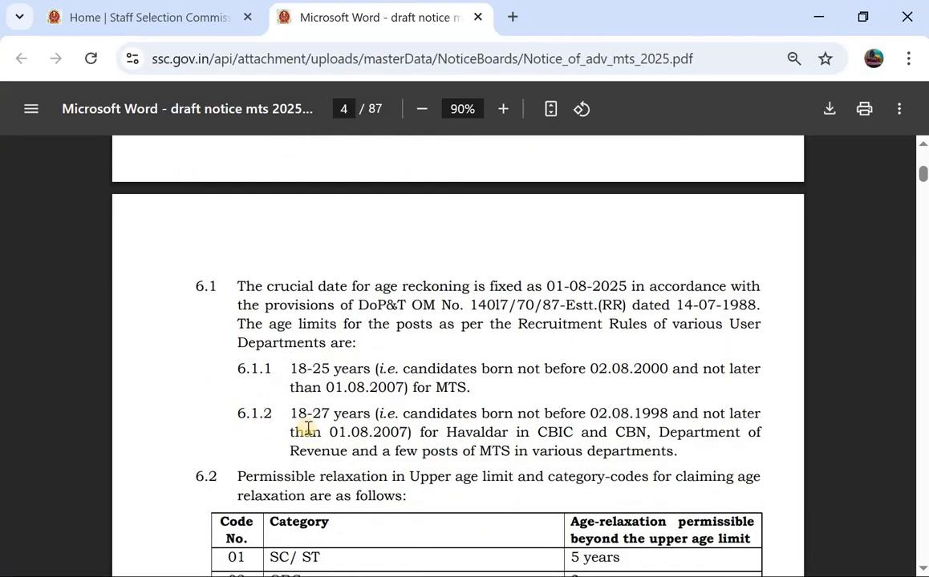
scroll(498, 430, "down", 2)
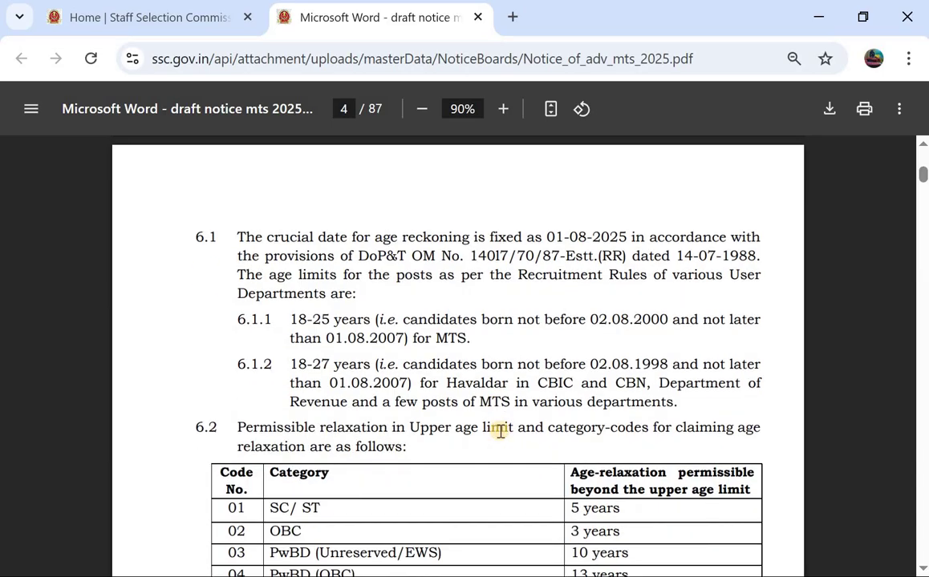
scroll(394, 416, "down", 2)
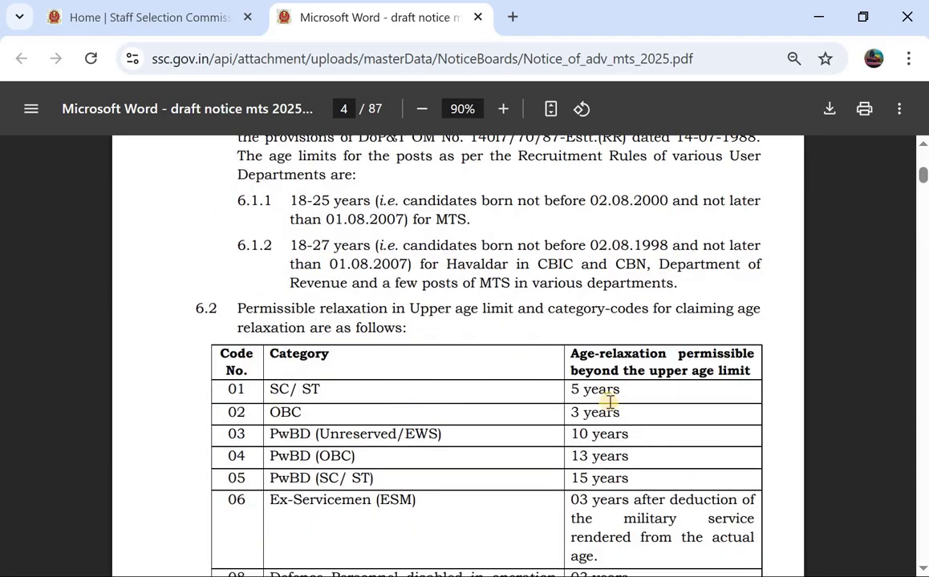
scroll(614, 405, "up", 3)
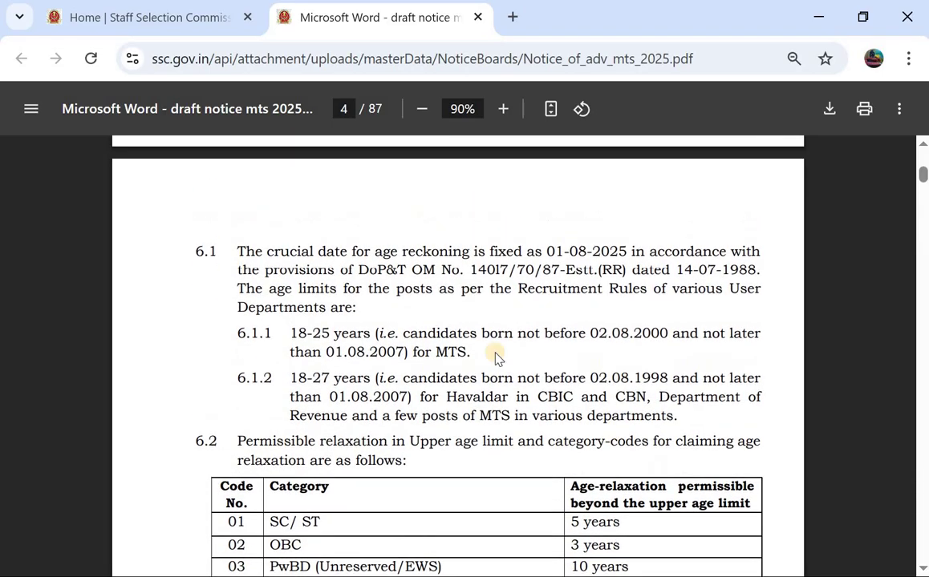
left_click_drag(657, 334, 579, 367)
left_click(443, 373)
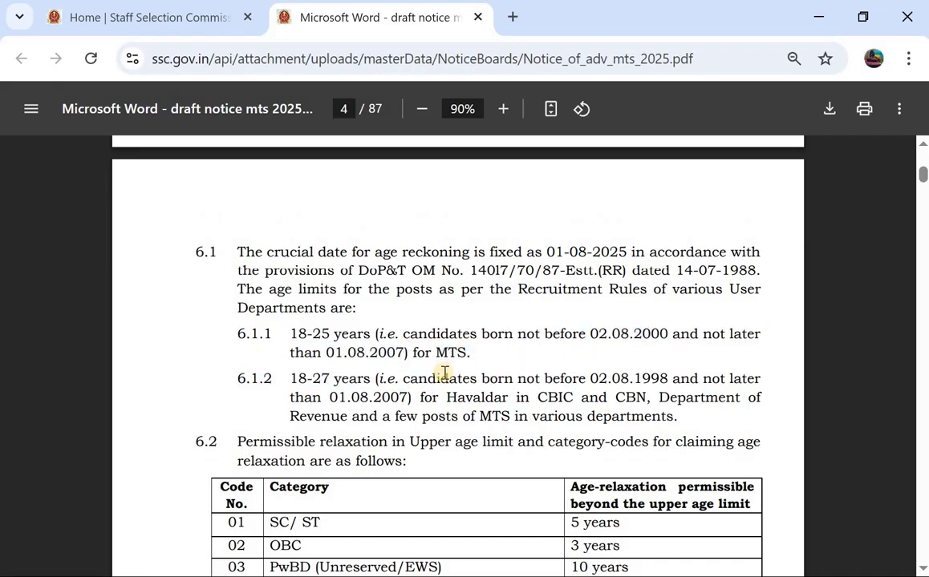
Step: Skim the notice from the remaining age relaxation rules through the category certificate requirements to the scribe provisions on page 9
scroll(443, 373, "down", 20)
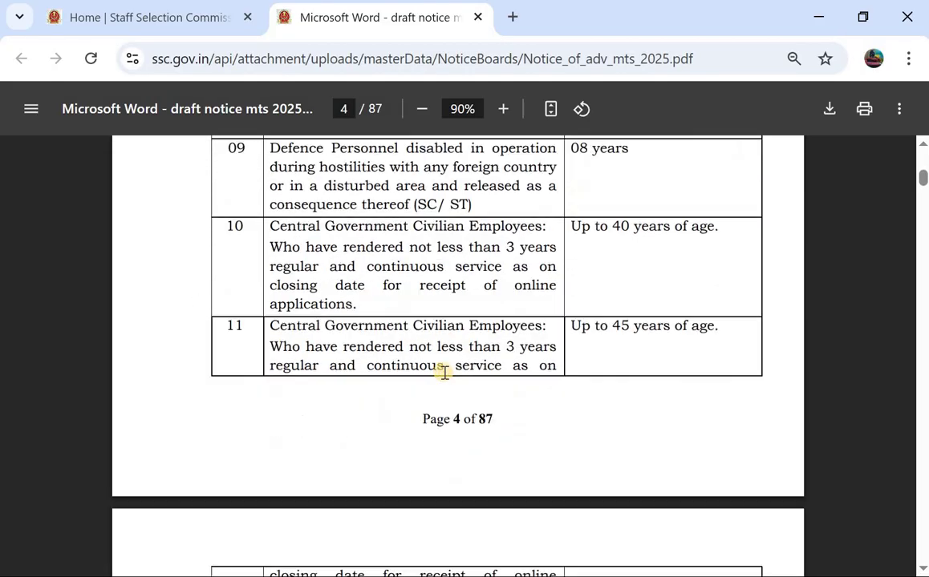
scroll(443, 373, "down", 20)
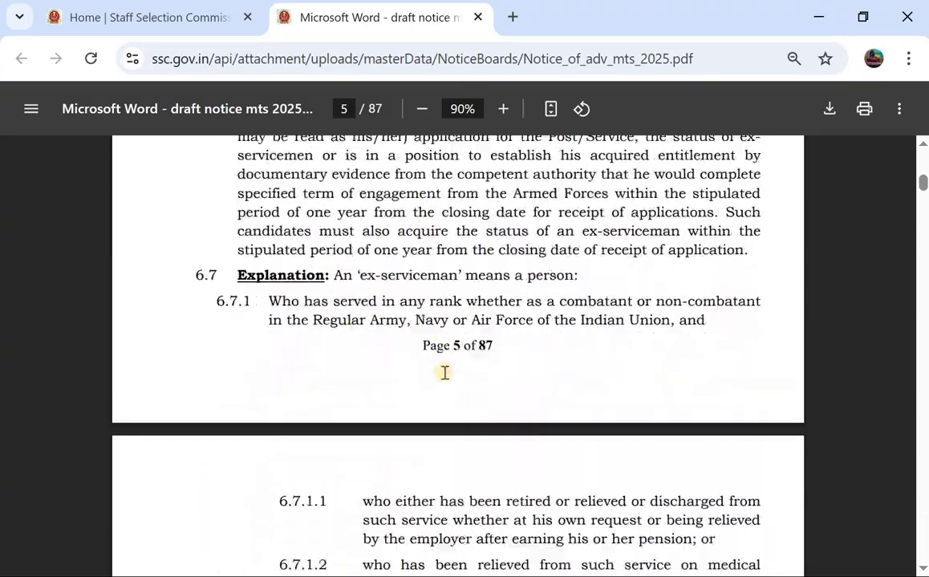
scroll(443, 373, "down", 20)
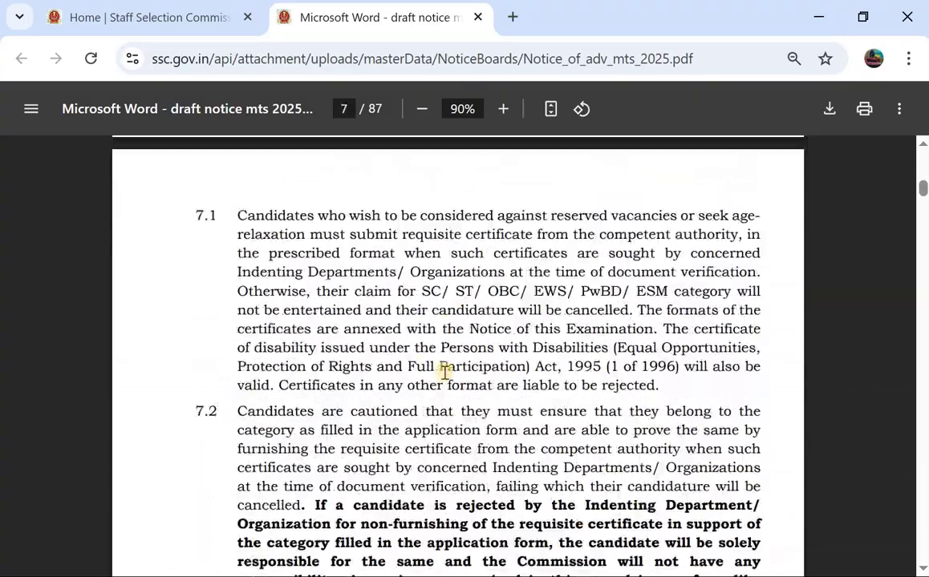
scroll(444, 373, "down", 20)
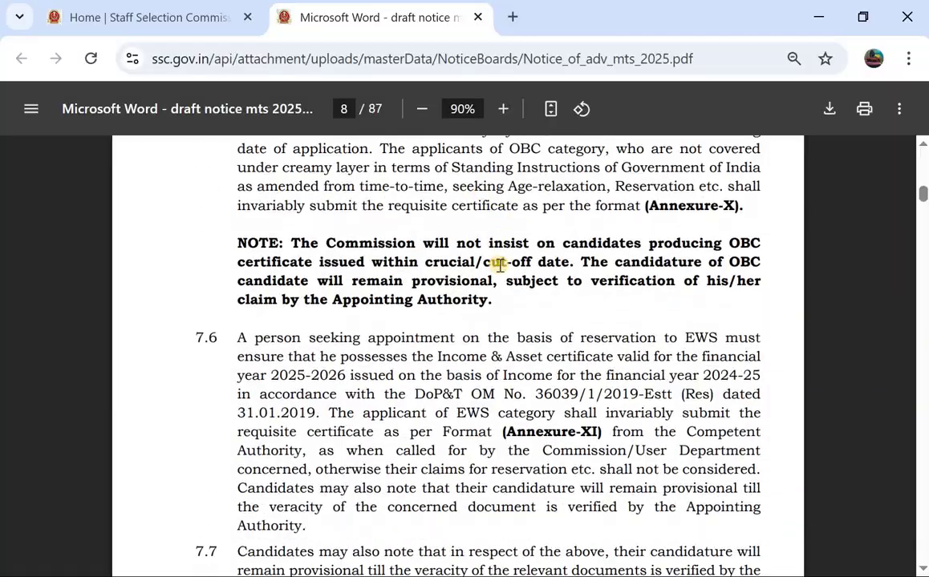
scroll(499, 264, "down", 20)
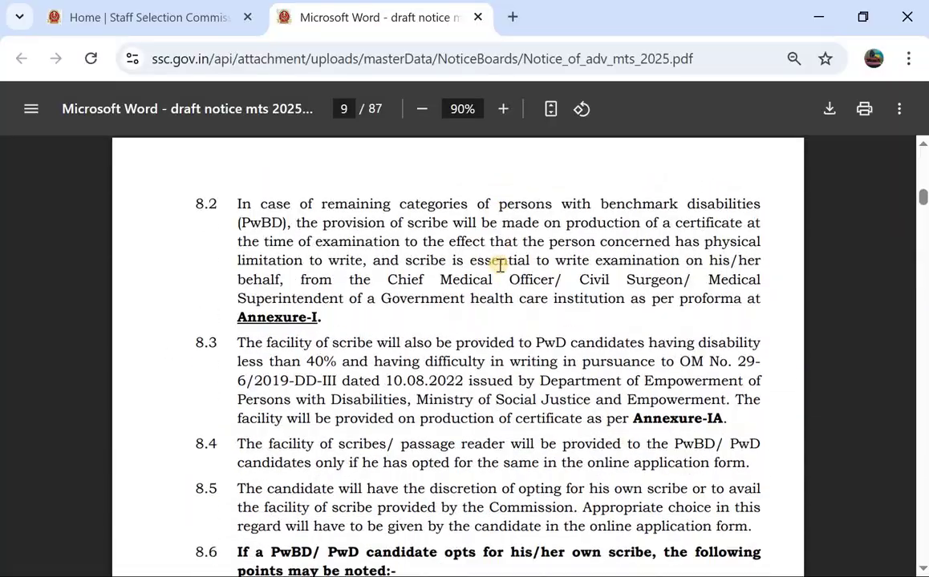
scroll(499, 265, "down", 3)
left_click(581, 108)
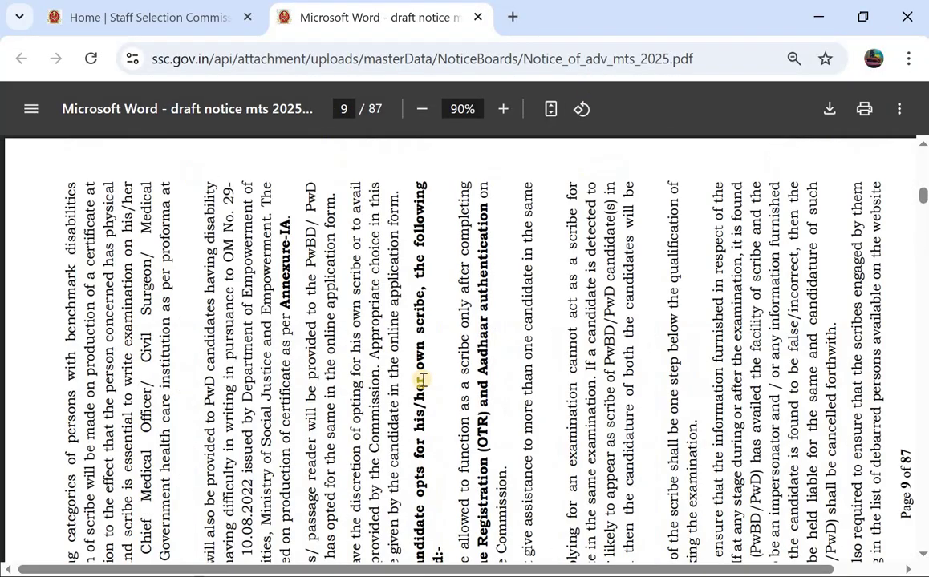
left_click(581, 111)
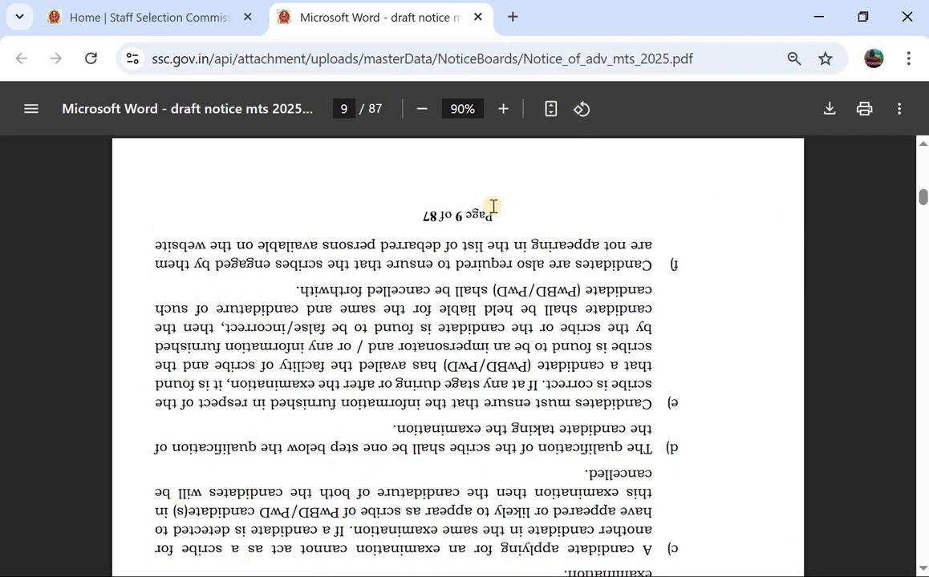
left_click(582, 110)
left_click(581, 110)
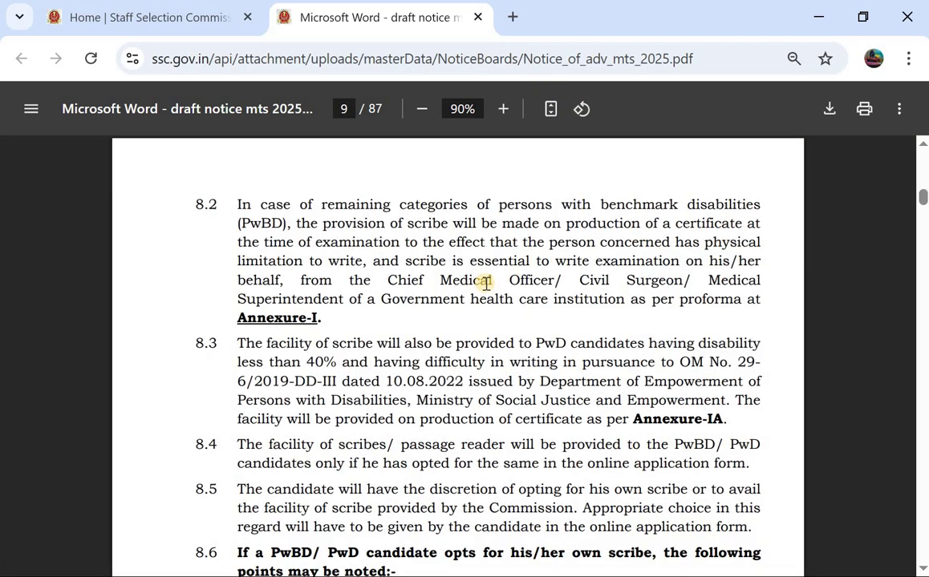
Step: Finish viewing the scribe rules in the notice and return to the Staff Selection Commission home page
scroll(485, 283, "down", 4)
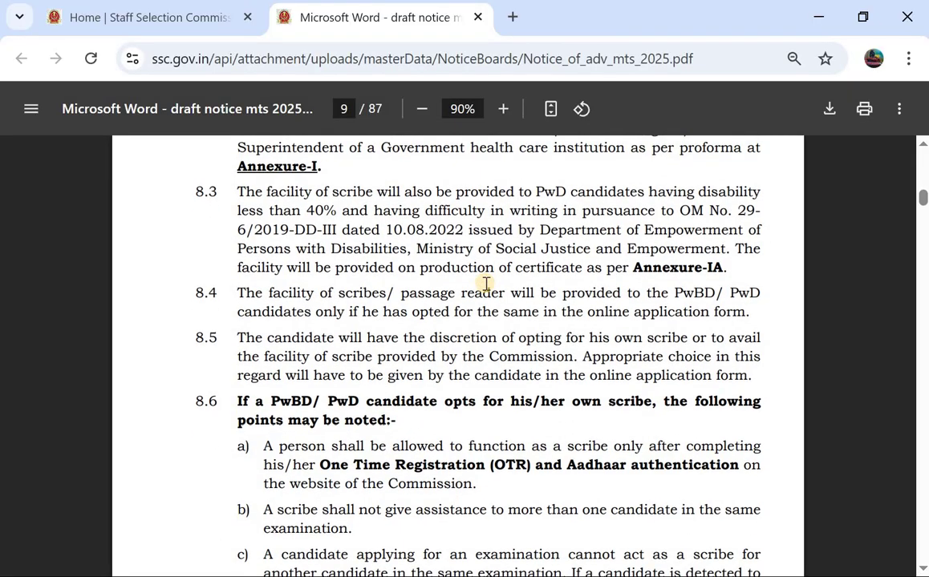
left_click(107, 26)
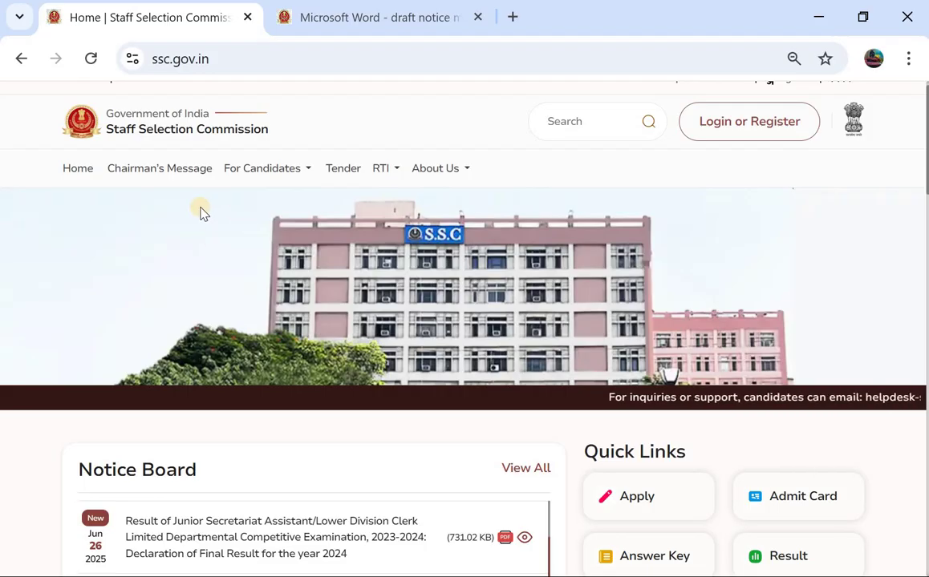
scroll(201, 213, "down", 1)
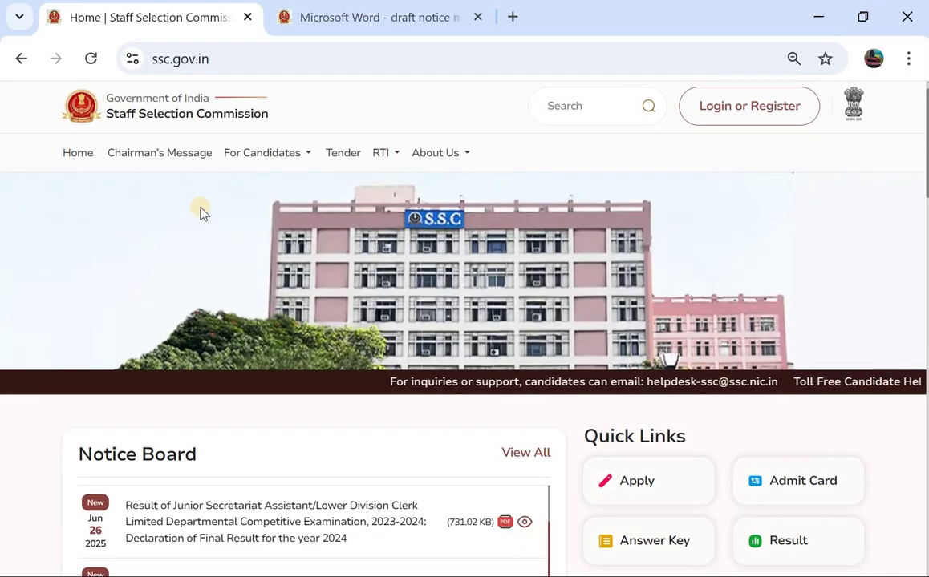
scroll(159, 233, "down", 1)
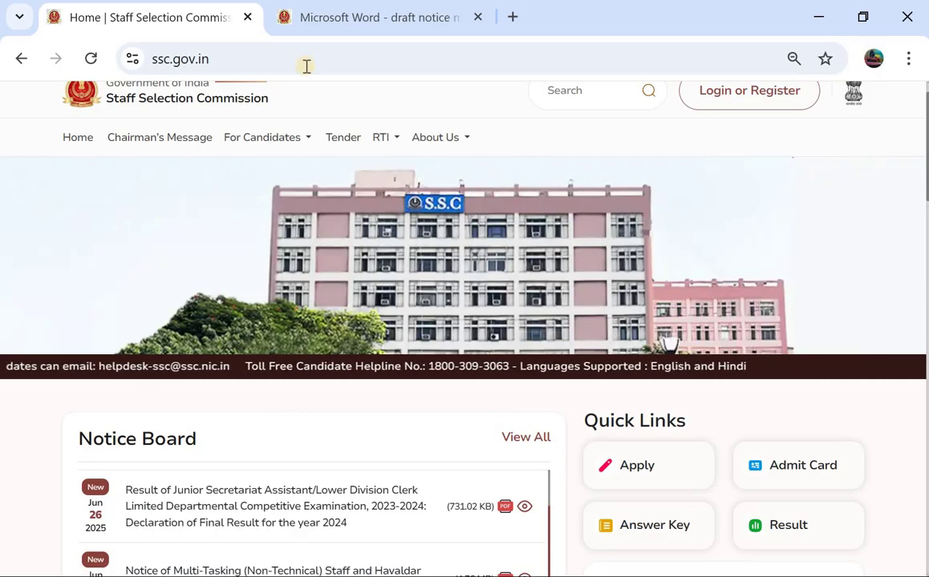
left_click(375, 15)
scroll(350, 396, "down", 1)
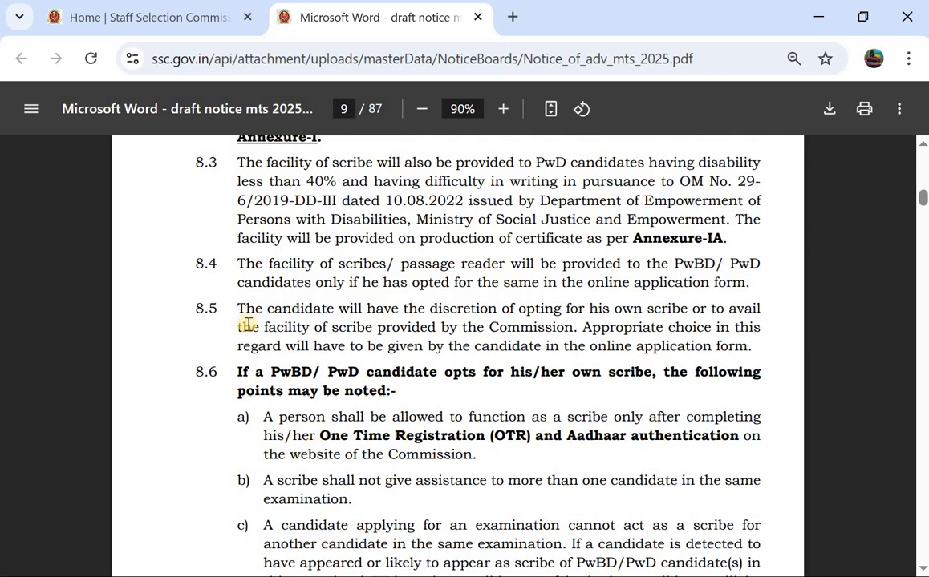
left_click(133, 22)
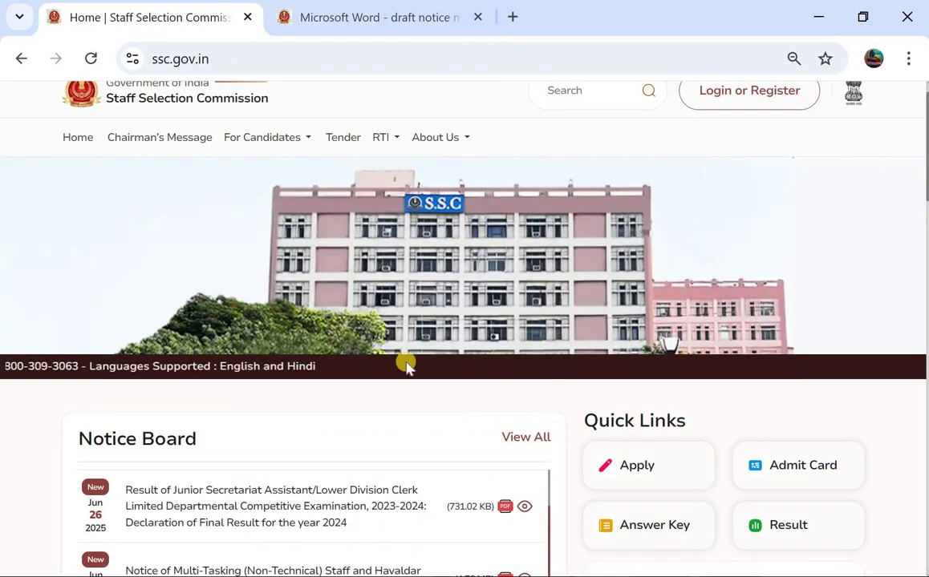
scroll(406, 366, "down", 1)
scroll(406, 367, "up", 2)
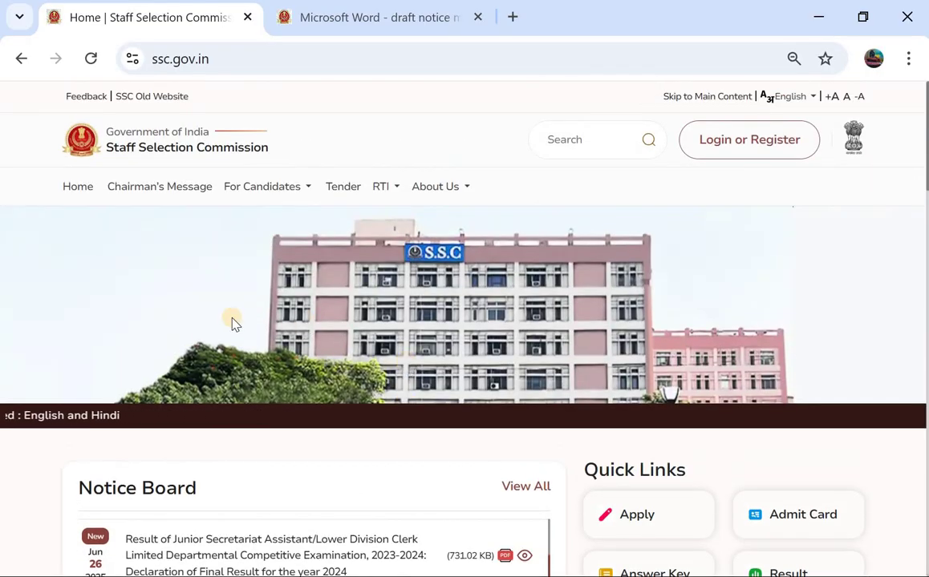
scroll(233, 323, "down", 1)
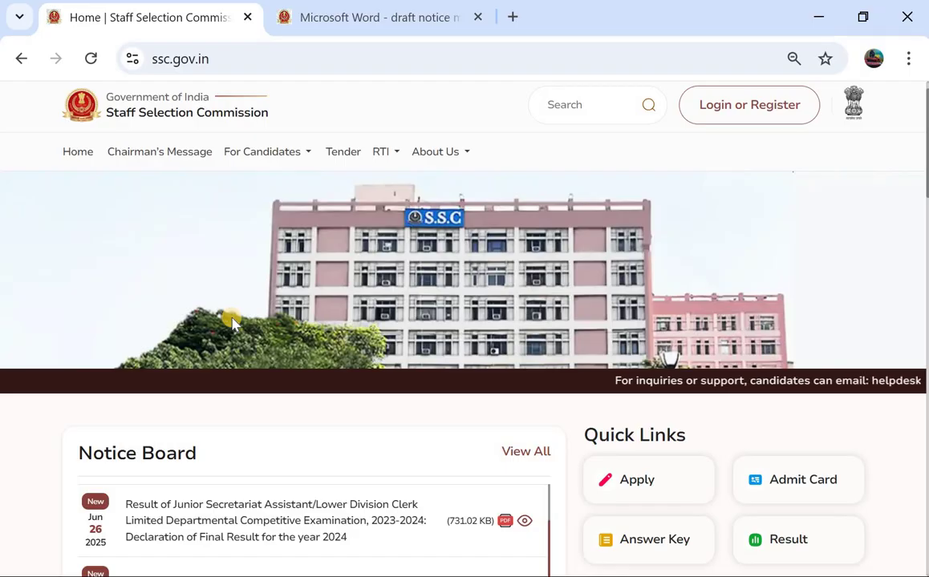
scroll(232, 321, "down", 1)
Step: Log in to the candidate portal with the saved registration number and password and the displayed captcha code
scroll(233, 317, "up", 2)
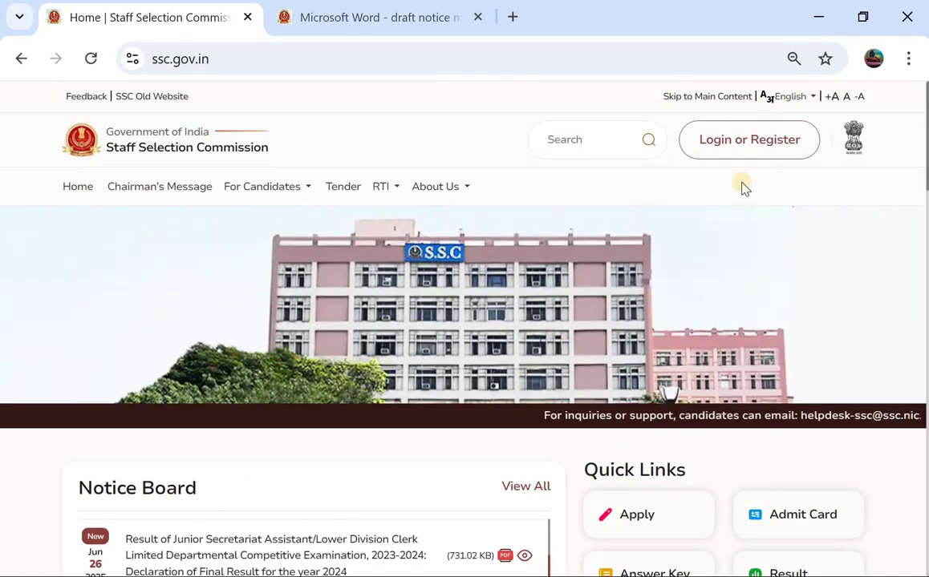
left_click(766, 152)
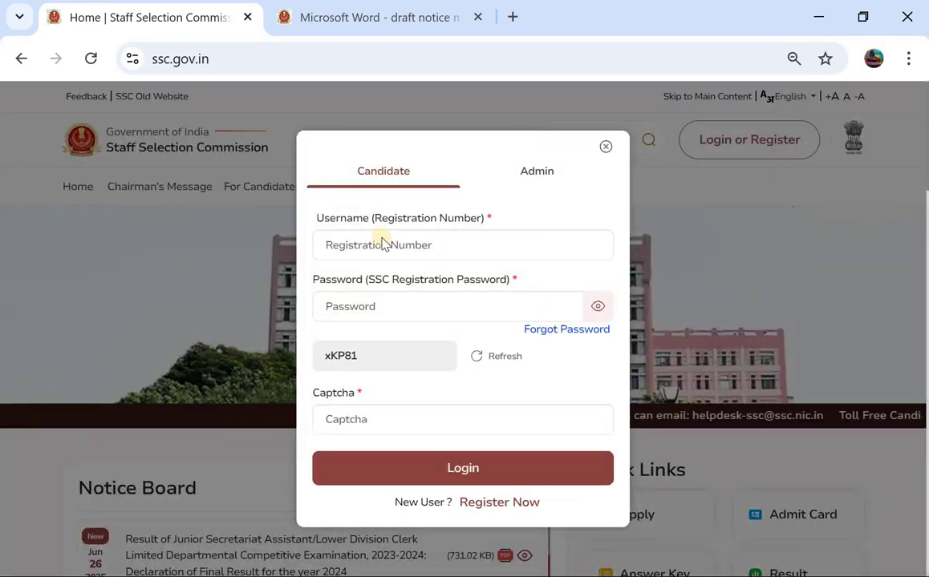
left_click(382, 244)
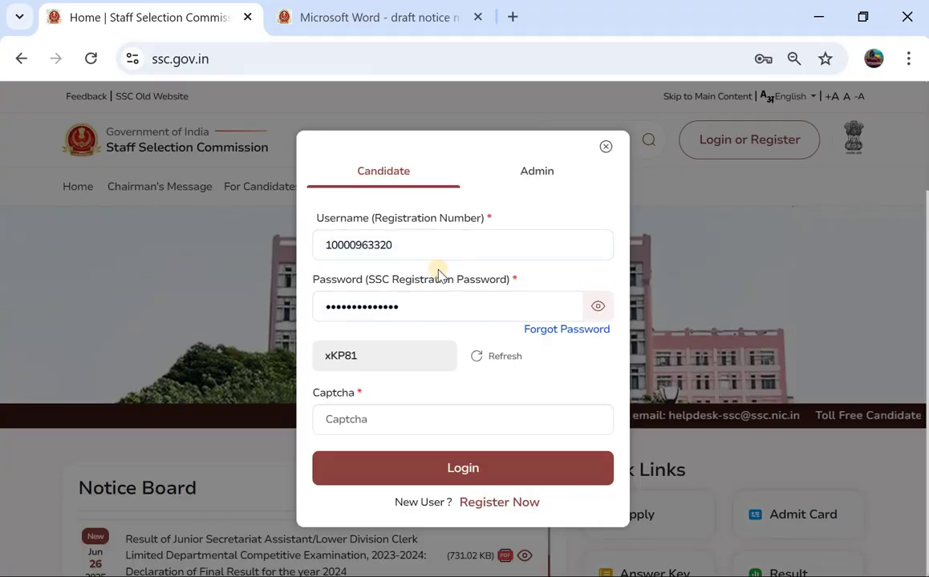
left_click(395, 244)
left_click(390, 247)
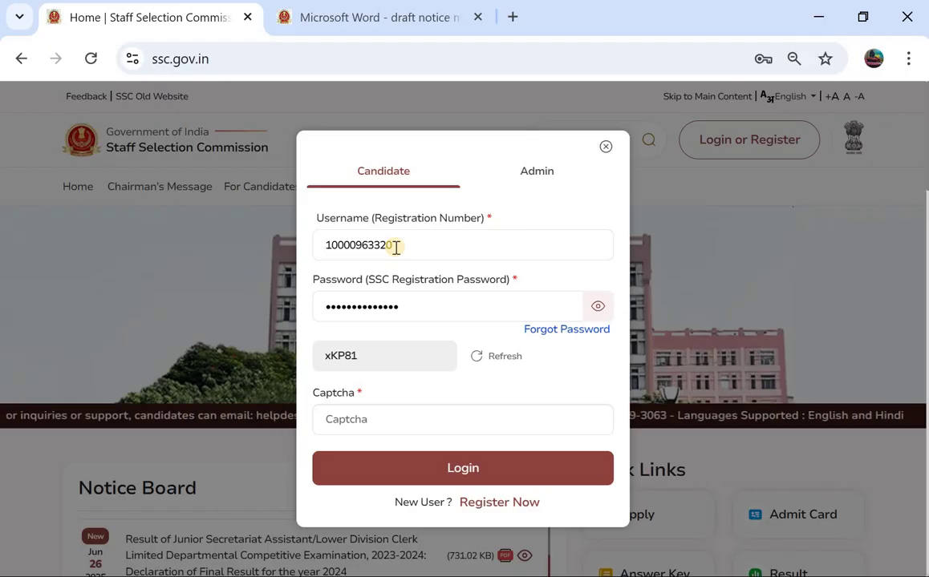
left_click(445, 471)
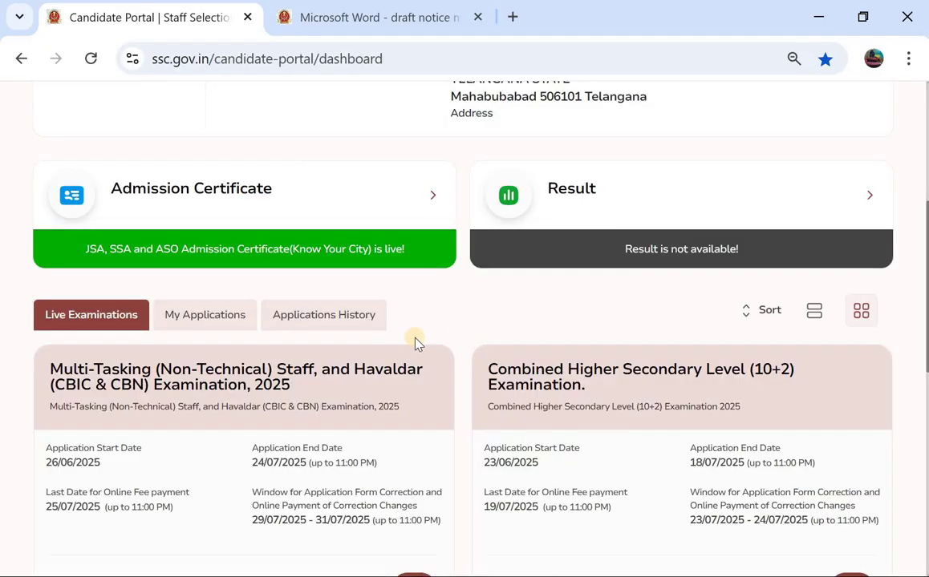
Step: Look over the candidate dashboard, from the live examinations to the profile details
scroll(415, 343, "up", 2)
scroll(415, 343, "down", 3)
scroll(416, 343, "up", 2)
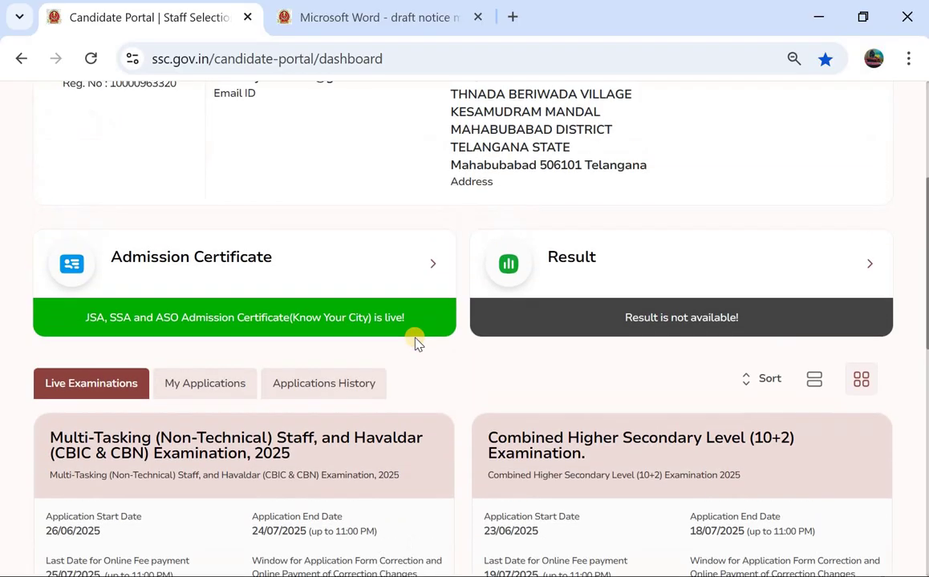
scroll(415, 343, "down", 1)
scroll(416, 341, "up", 1)
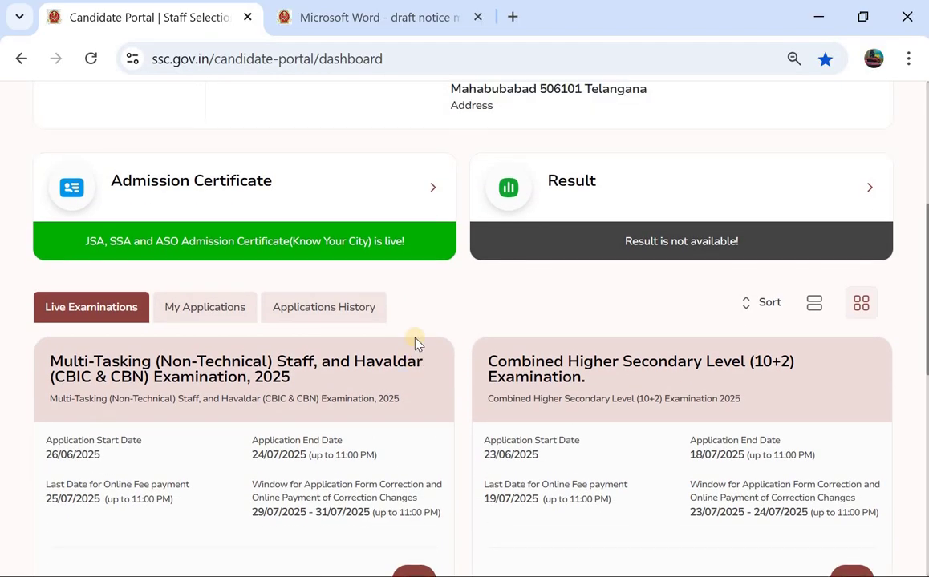
scroll(415, 343, "up", 3)
scroll(461, 357, "up", 1)
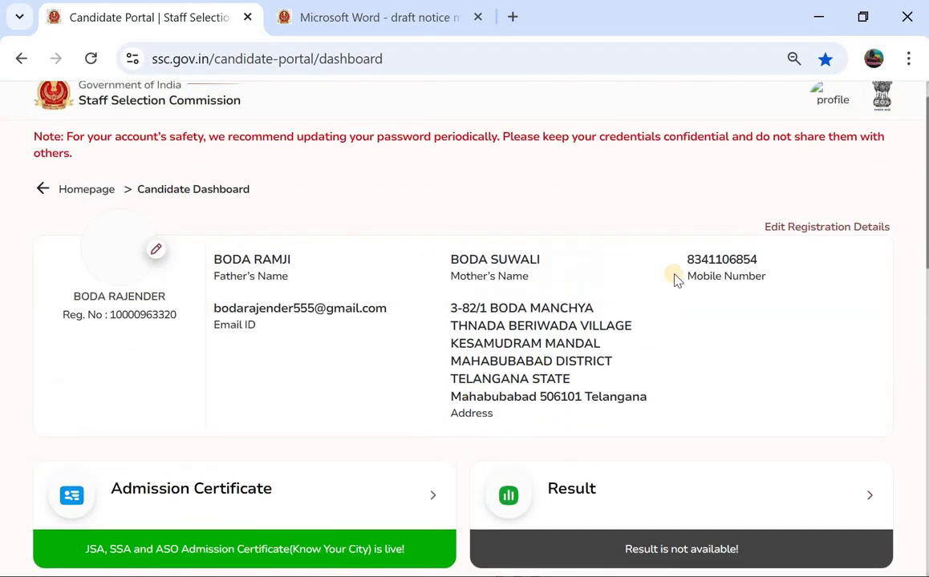
Step: Open the registration details for editing, review the One Time Registration personal details, and return to the dashboard
left_click(815, 232)
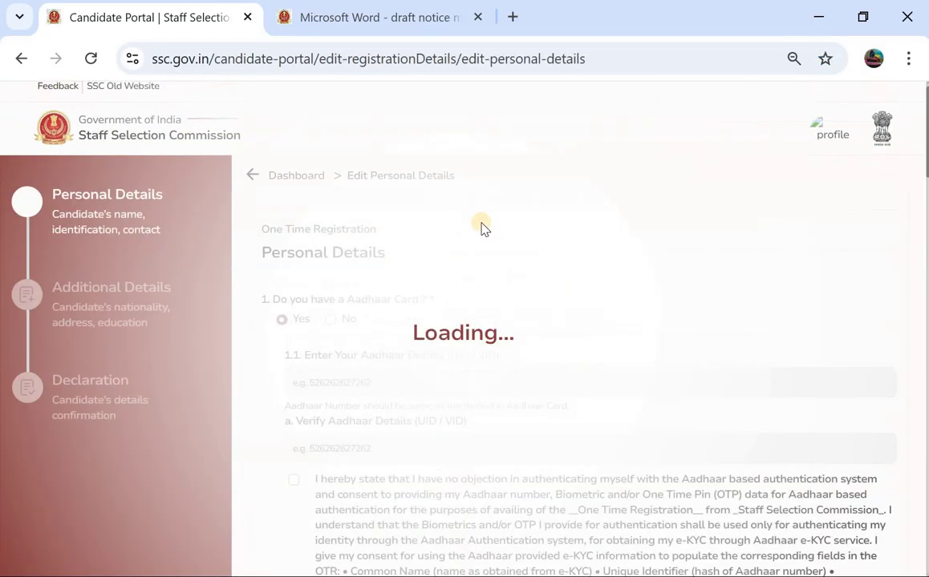
scroll(351, 243, "down", 1)
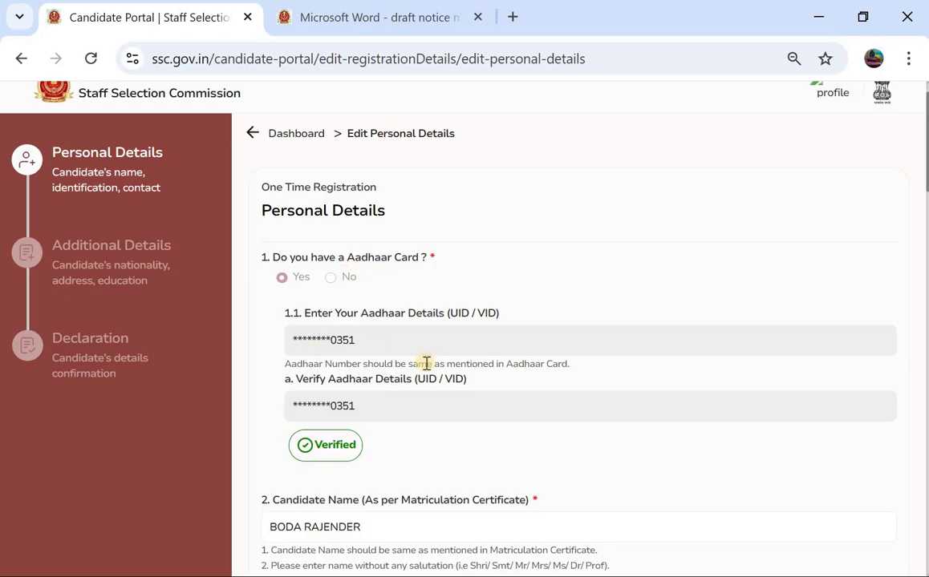
scroll(426, 363, "down", 1)
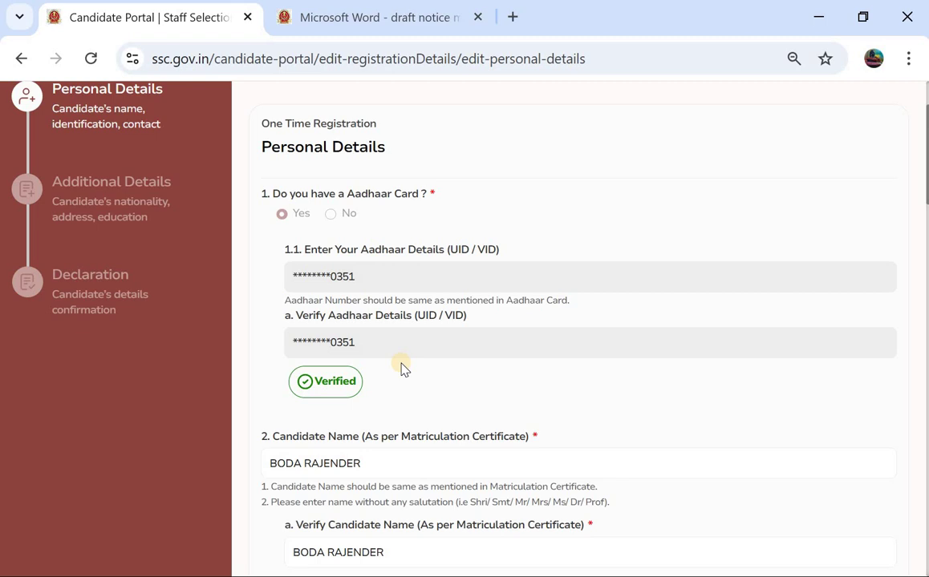
scroll(402, 368, "down", 12)
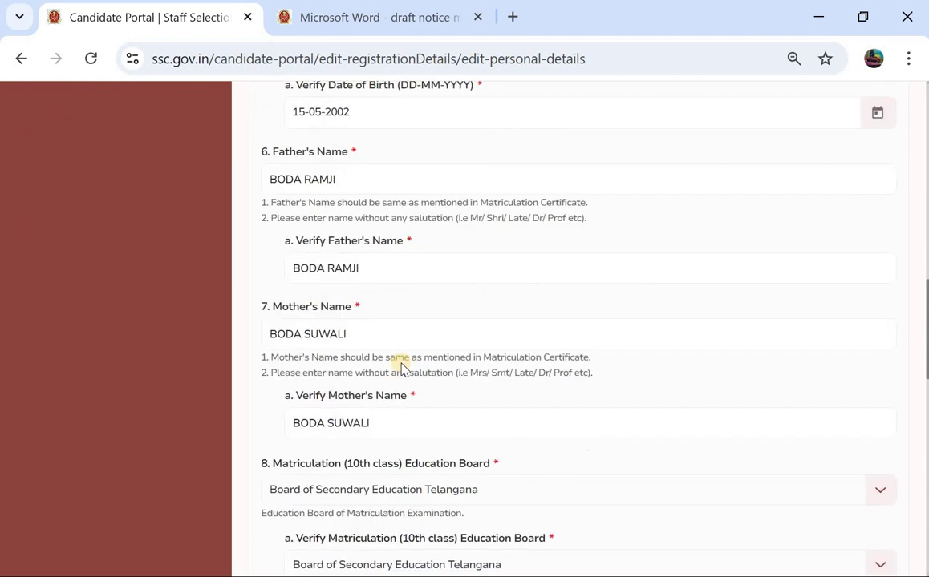
scroll(402, 368, "down", 4)
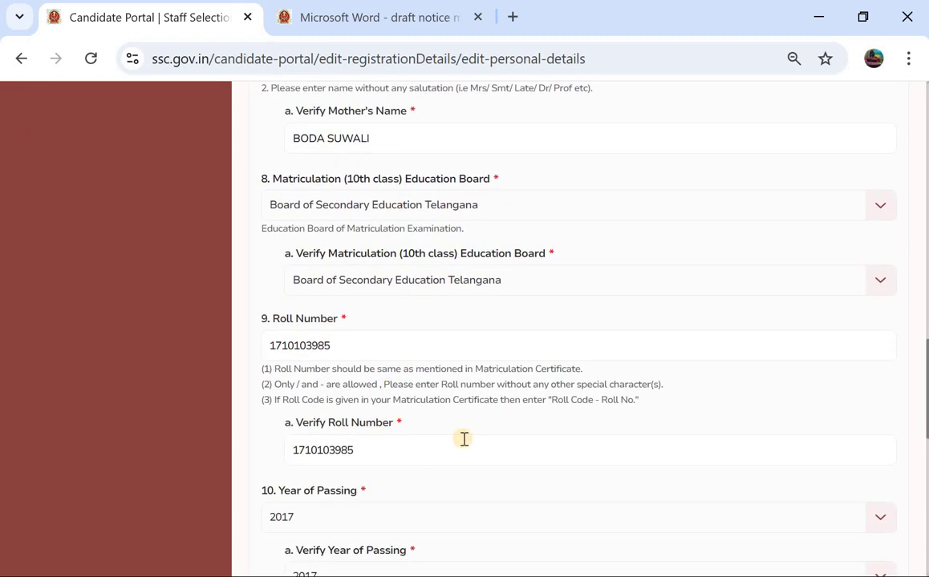
scroll(463, 444, "down", 2)
scroll(463, 443, "up", 8)
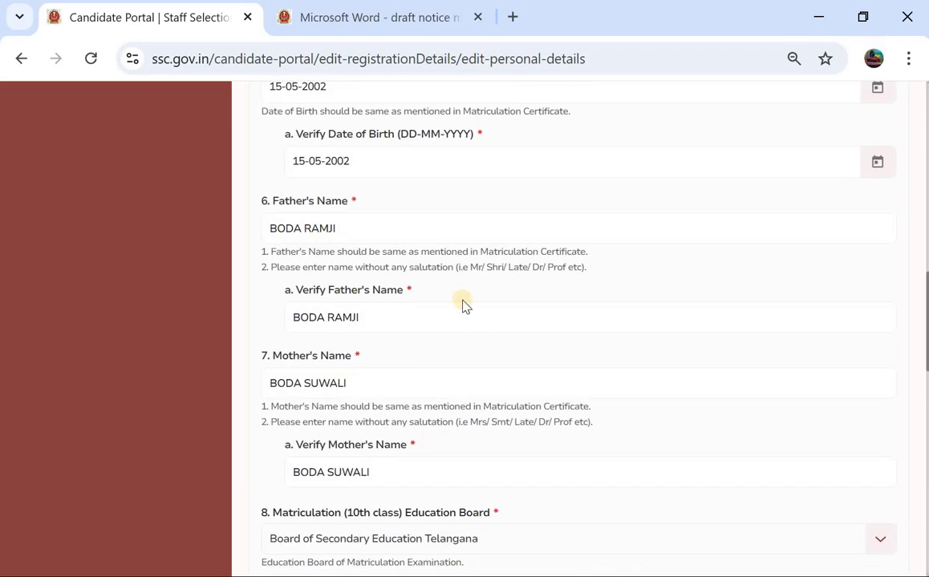
scroll(464, 305, "up", 10)
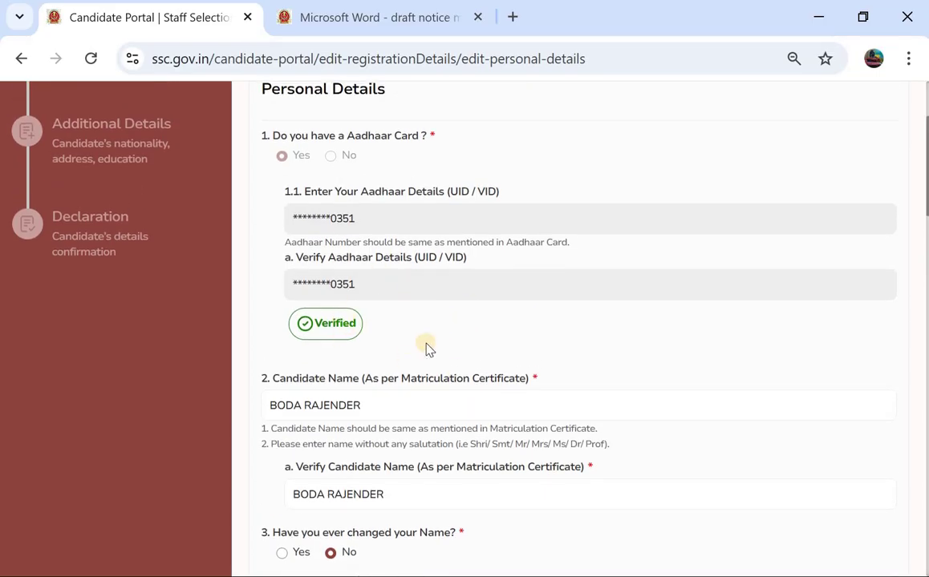
scroll(393, 275, "up", 5)
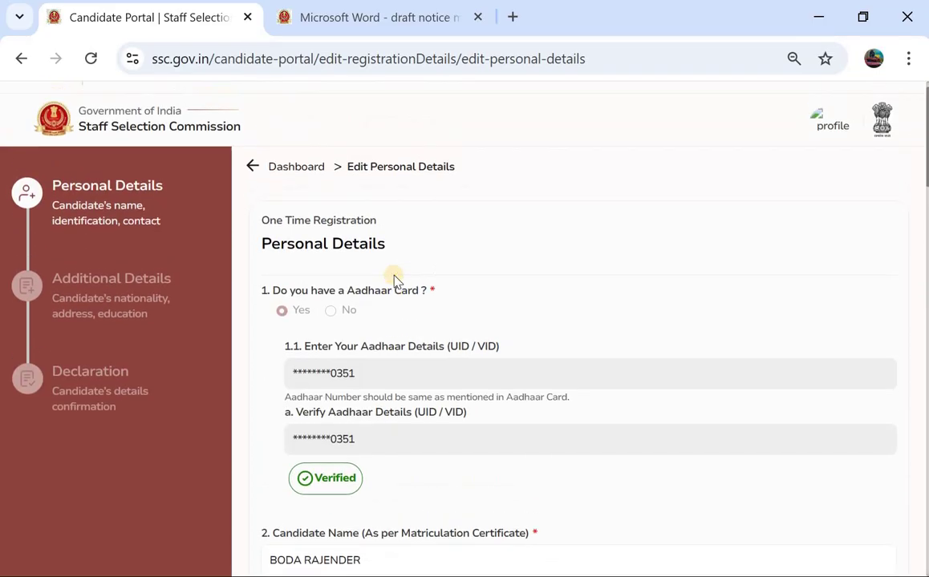
left_click(286, 193)
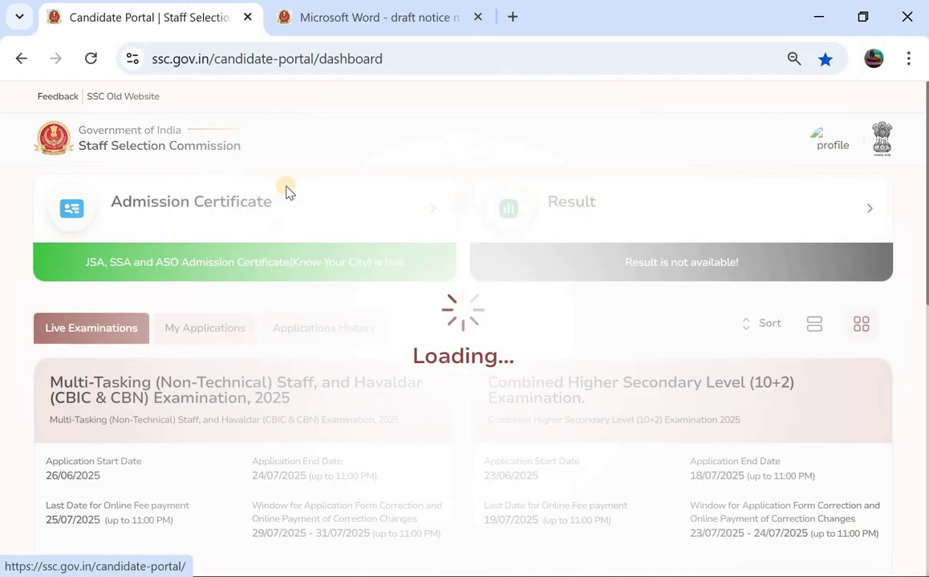
Step: Start an application for the Multi-Tasking (Non-Technical) Staff, and Havaldar (CBIC & CBN) Examination, 2025 from the live examinations
scroll(286, 193, "down", 4)
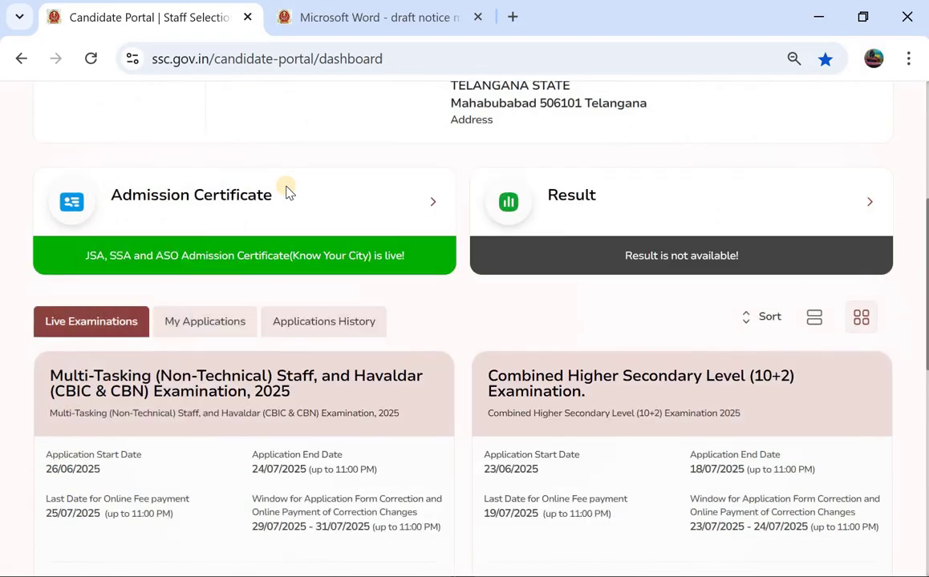
scroll(288, 192, "down", 1)
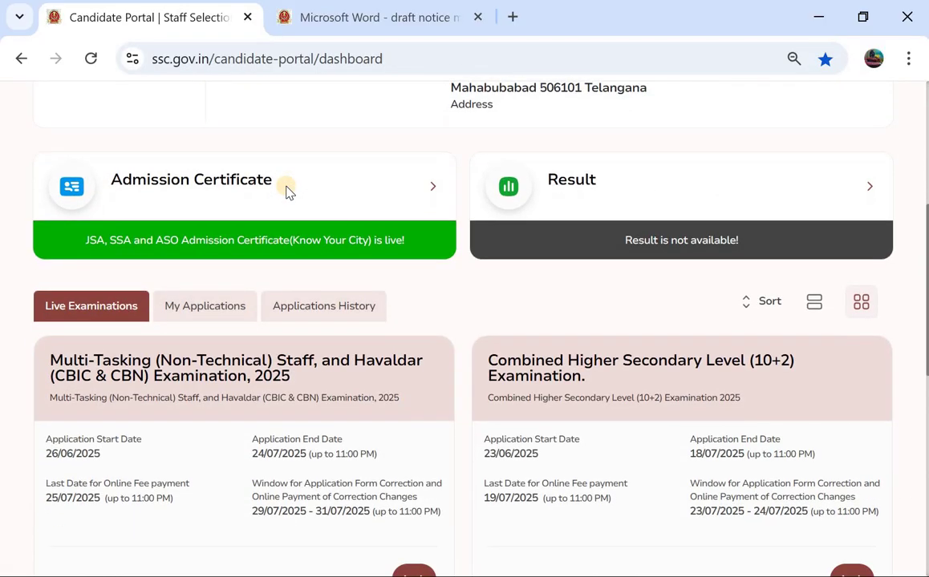
scroll(287, 192, "down", 1)
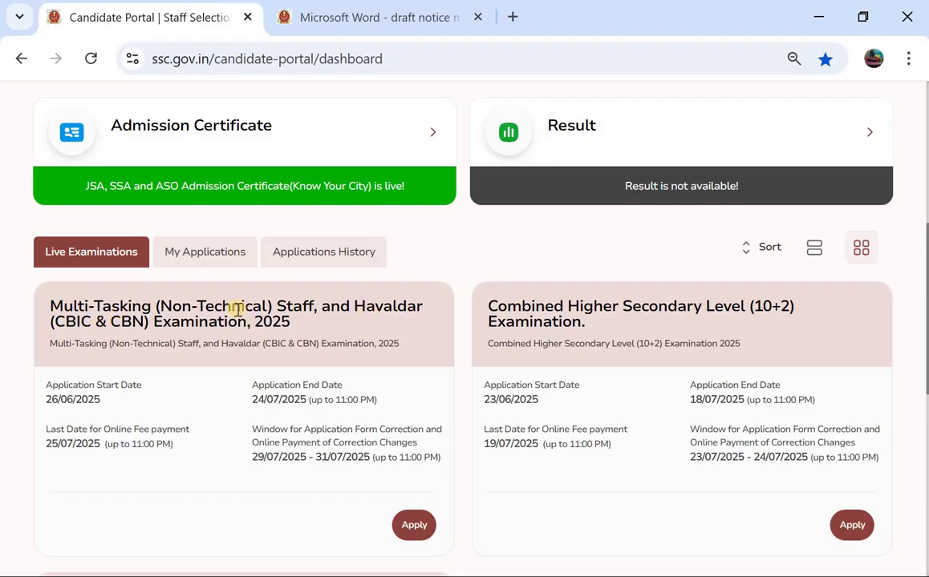
scroll(244, 350, "down", 1)
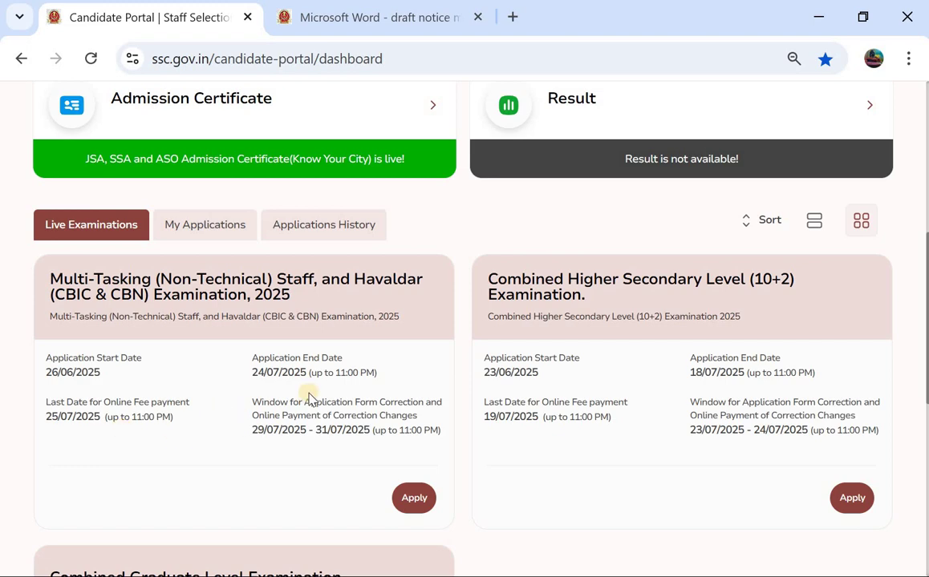
scroll(310, 397, "down", 2)
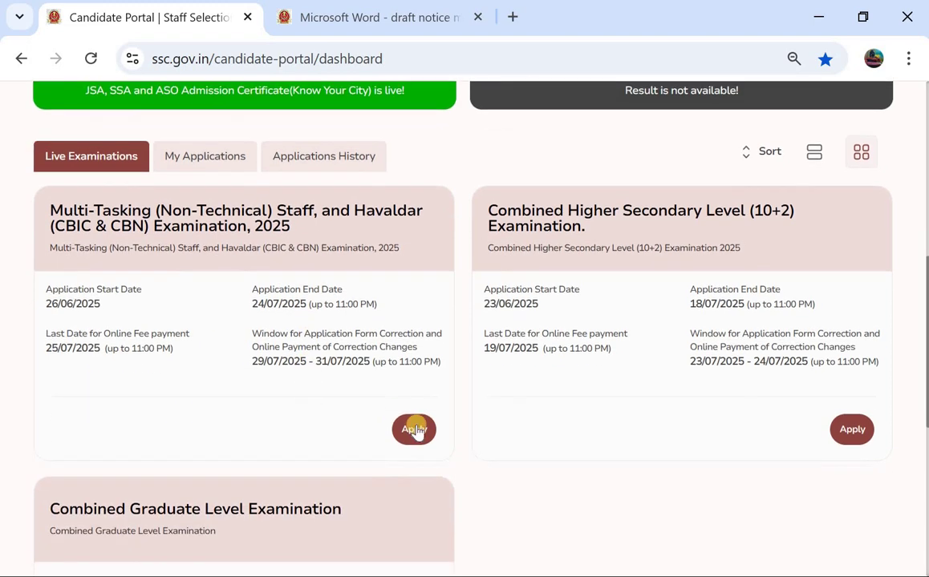
left_click(415, 431)
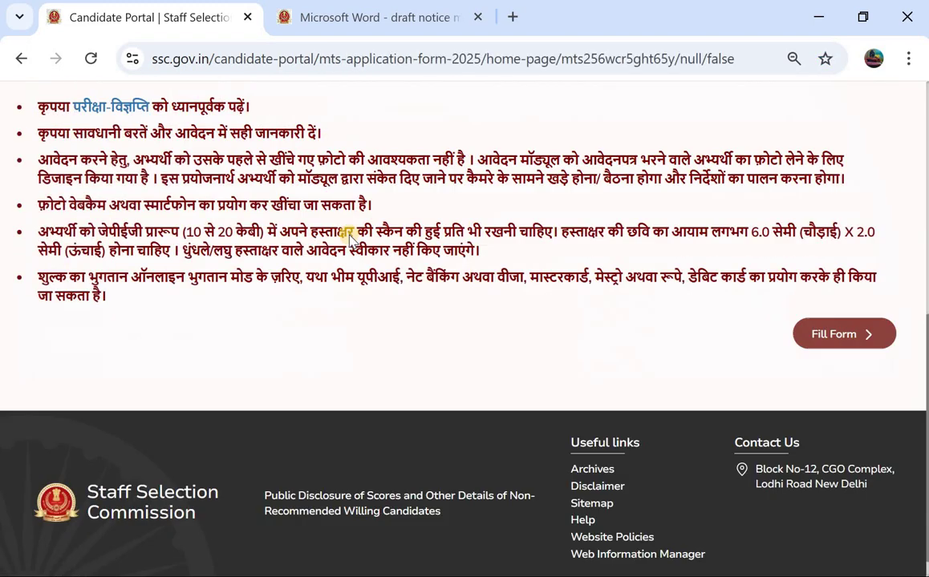
Step: Skim the application instructions on photograph, signature and fee payment, and proceed to fill in the form
scroll(349, 235, "down", 4)
scroll(350, 234, "down", 5)
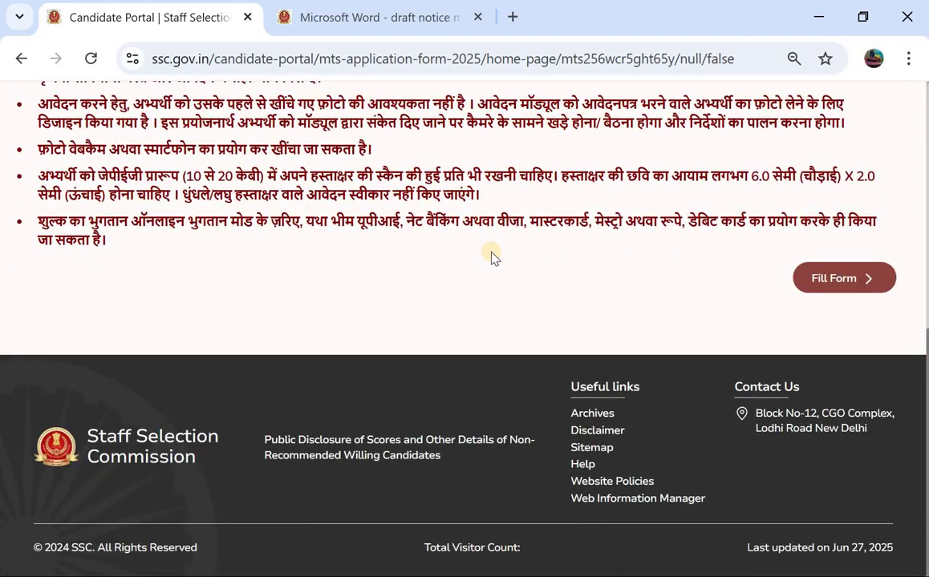
scroll(491, 254, "up", 3)
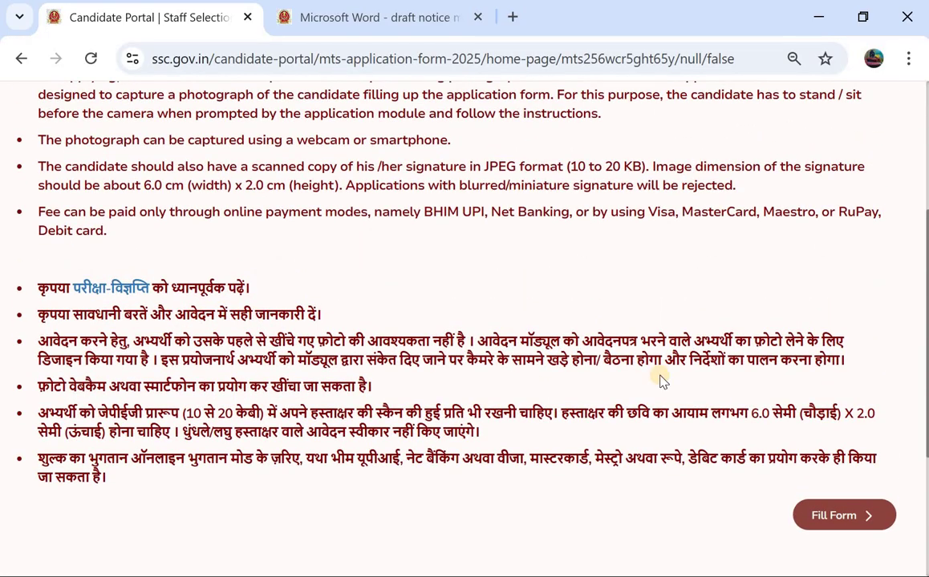
left_click(839, 518)
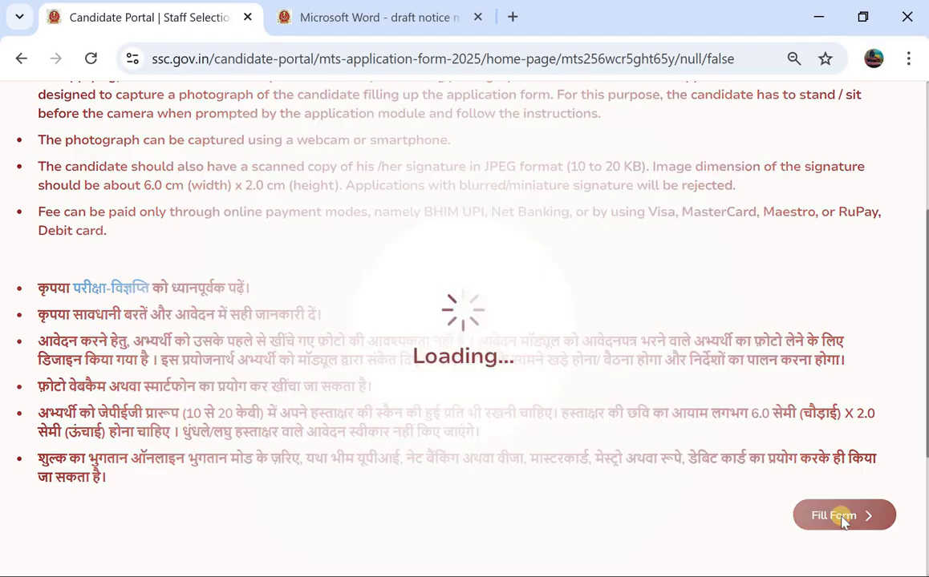
Step: Review the prefilled personal details from the One-time Registration data, save them, and continue to the education details
scroll(495, 420, "down", 2)
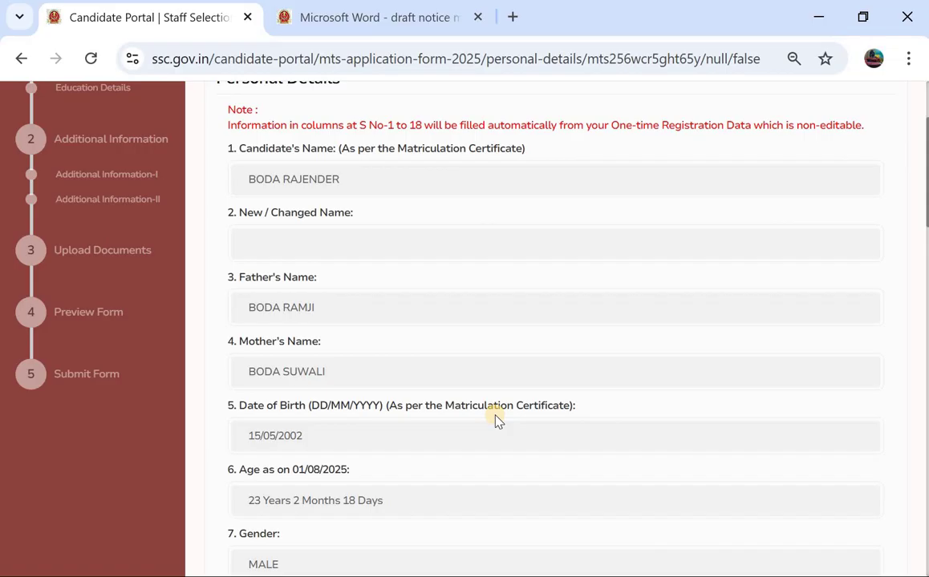
scroll(495, 421, "down", 2)
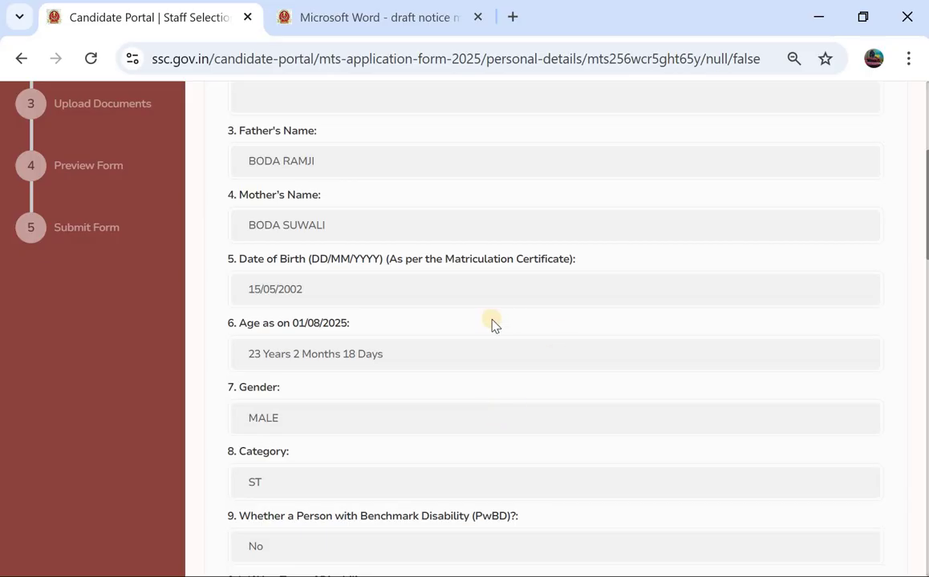
scroll(492, 324, "down", 1)
scroll(492, 321, "down", 1)
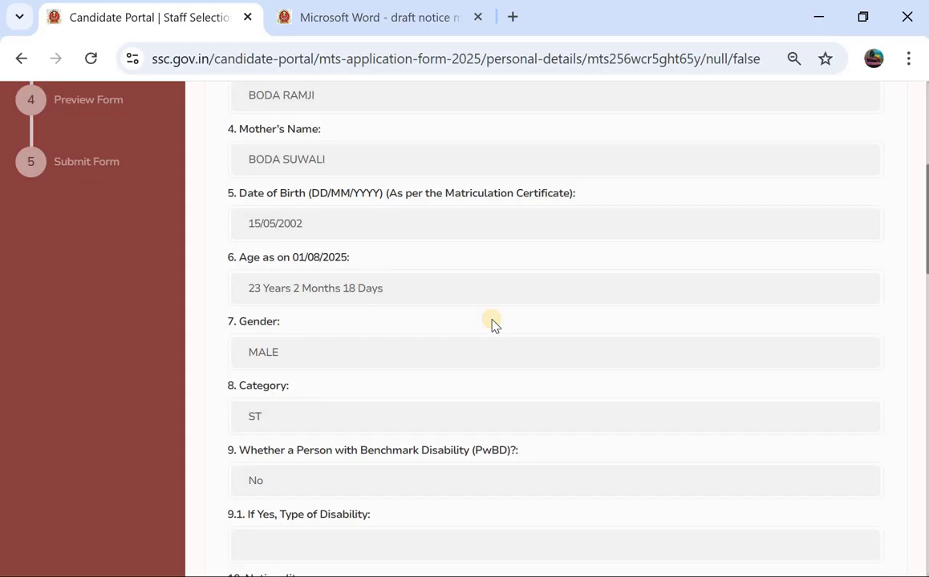
scroll(492, 323, "down", 6)
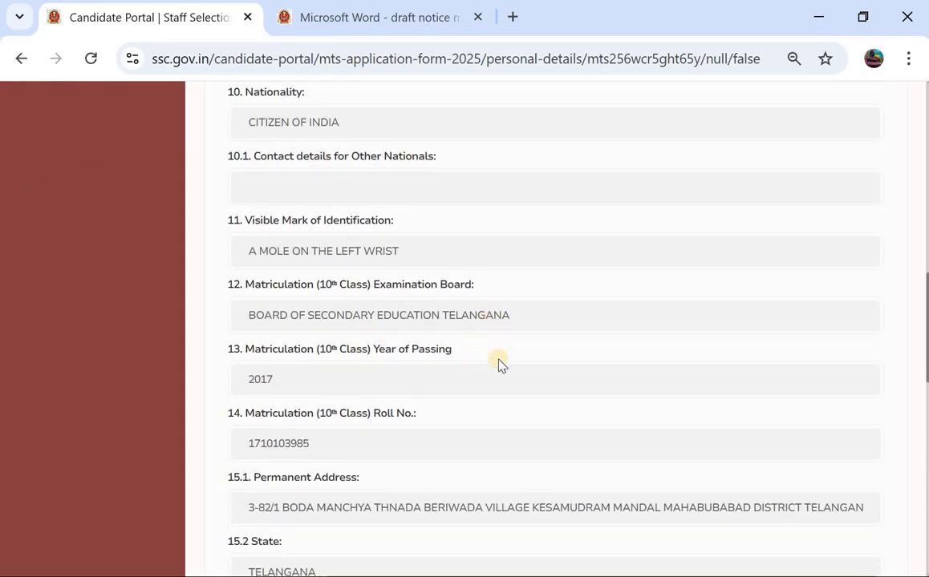
scroll(498, 365, "down", 9)
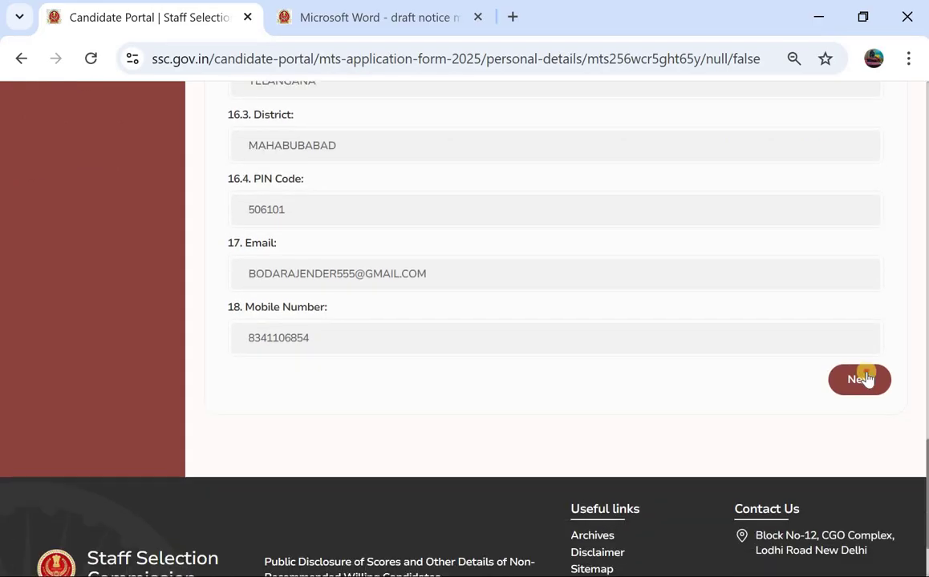
left_click(866, 379)
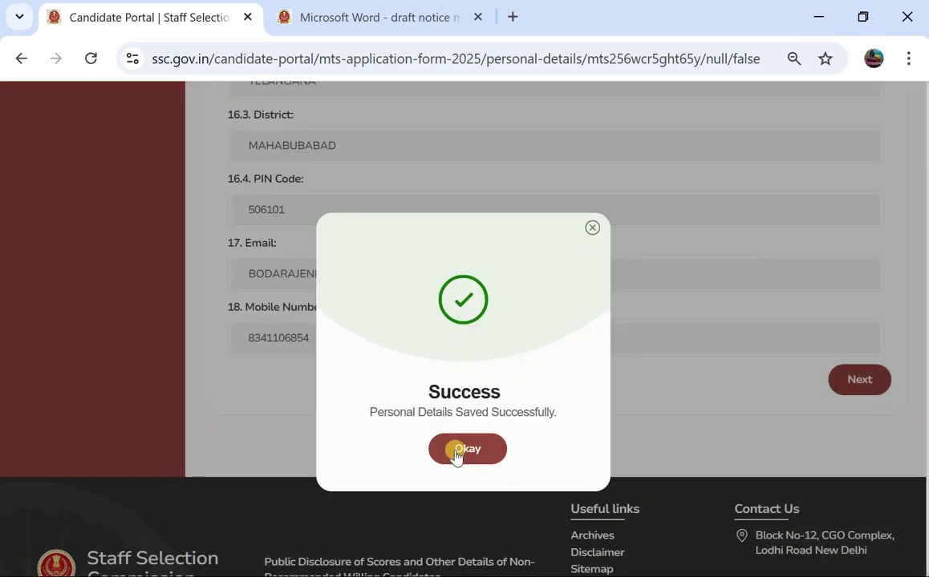
left_click(456, 454)
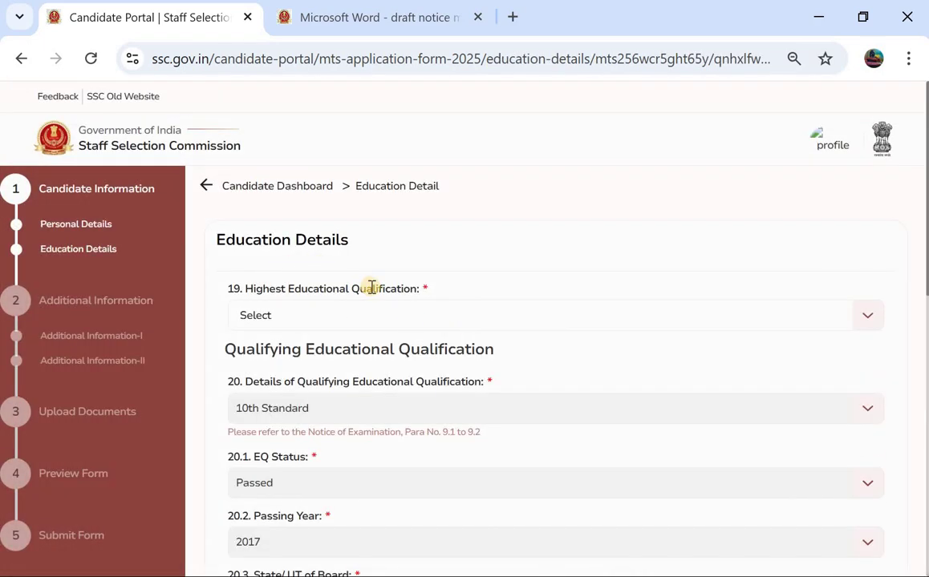
Step: Set the highest educational qualification to Higher Secondary (10+2), check the prefilled 10th Standard details, and save the education section
left_click(334, 321)
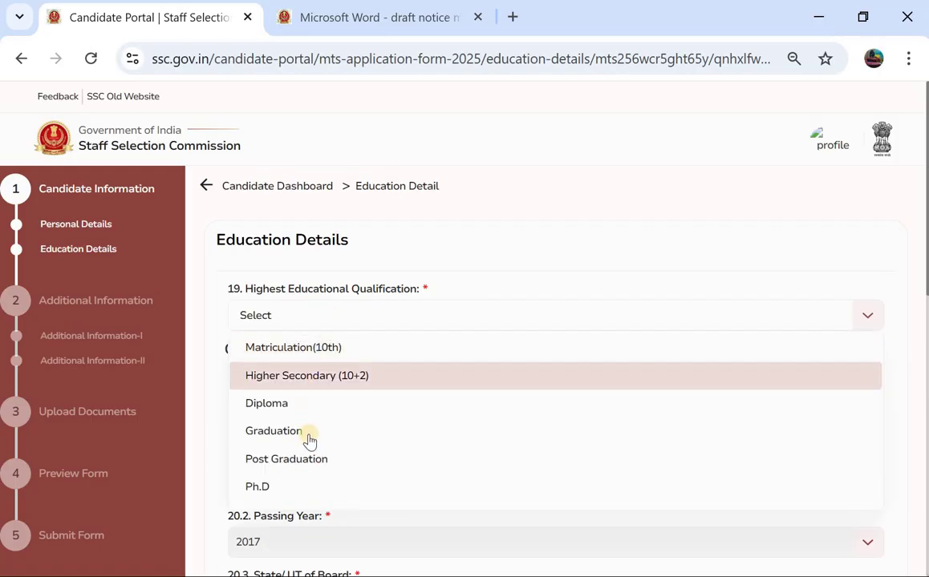
left_click(374, 386)
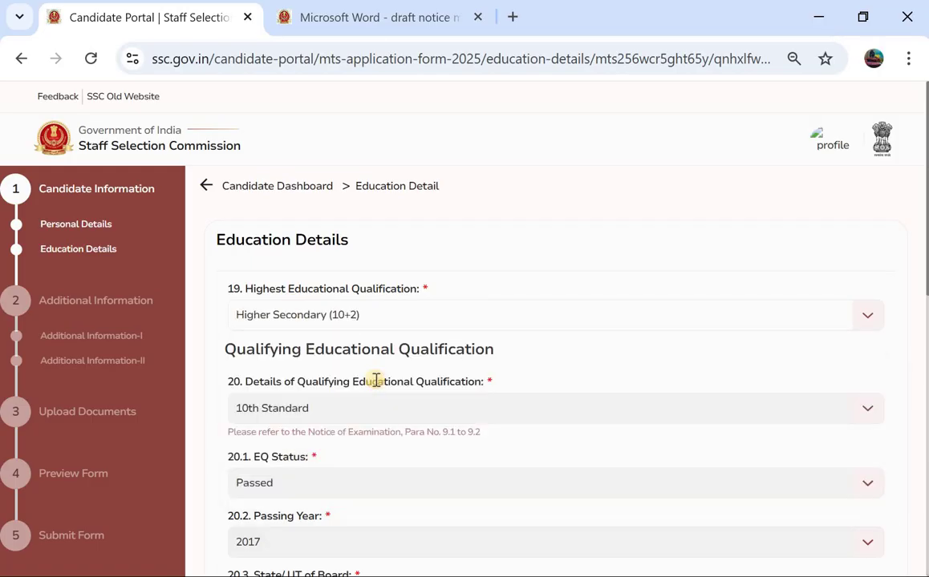
scroll(389, 313, "down", 1)
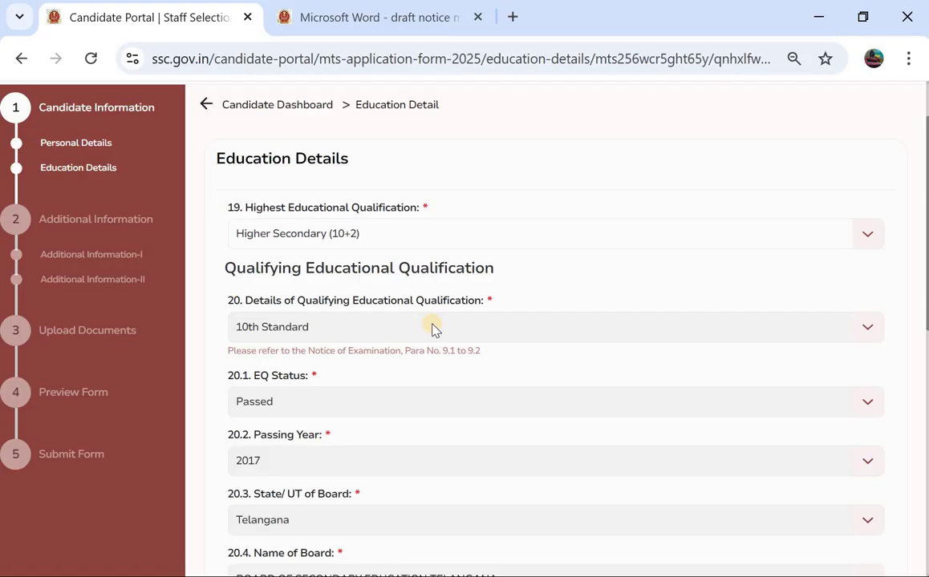
scroll(431, 327, "down", 2)
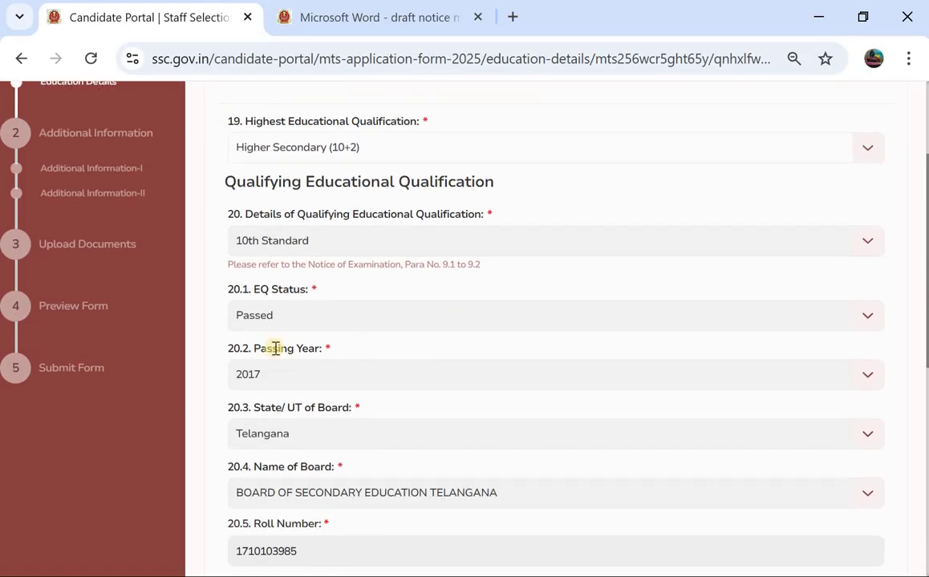
scroll(304, 393, "down", 1)
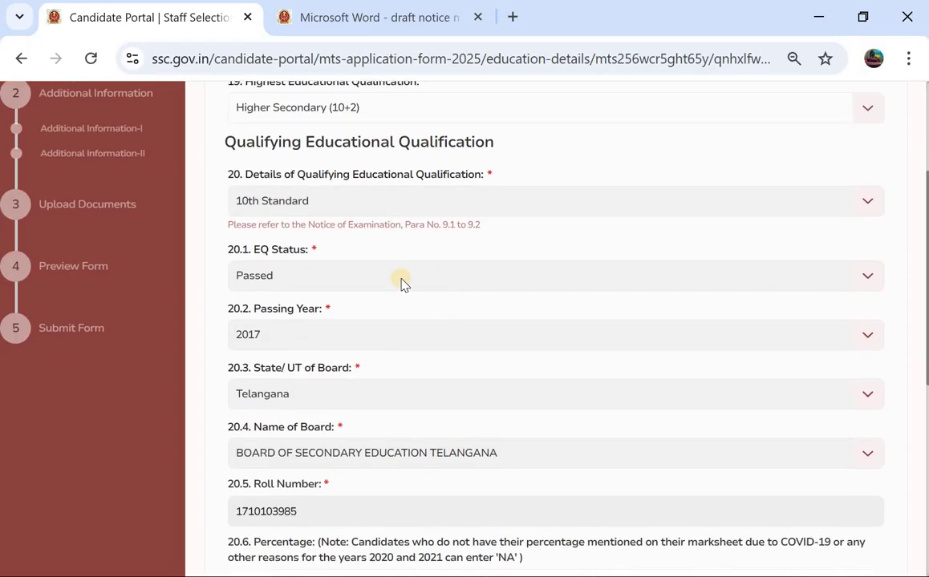
scroll(385, 287, "down", 1)
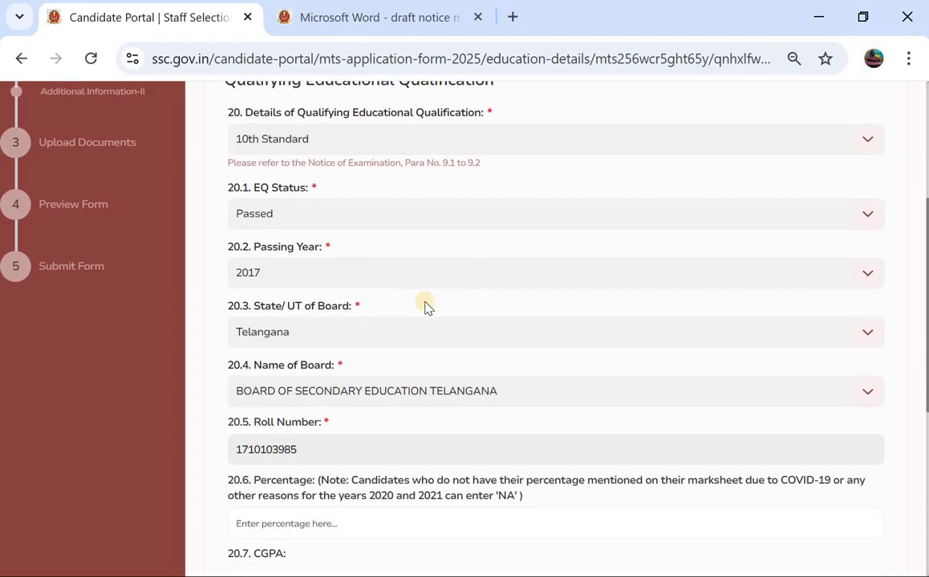
scroll(424, 362, "down", 2)
scroll(425, 361, "down", 1)
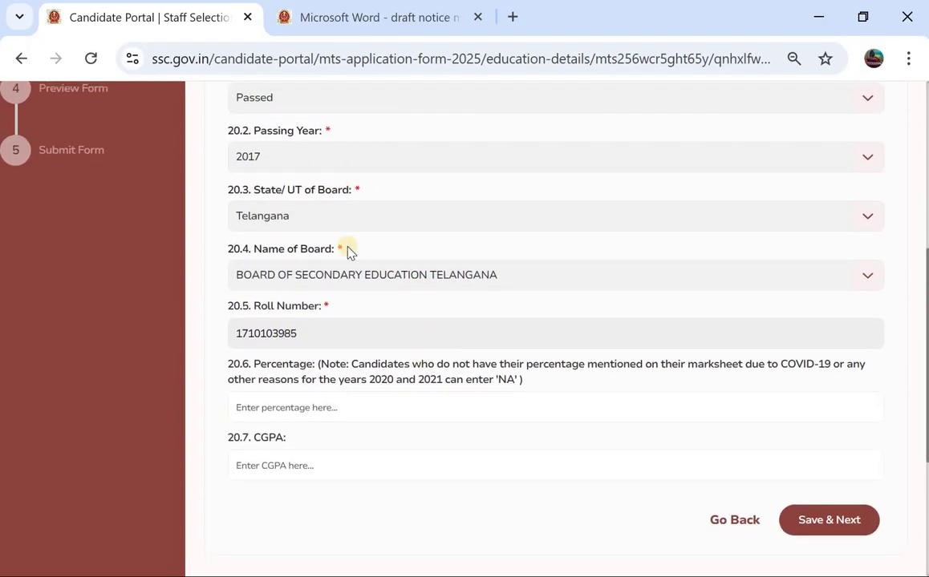
scroll(347, 256, "down", 3)
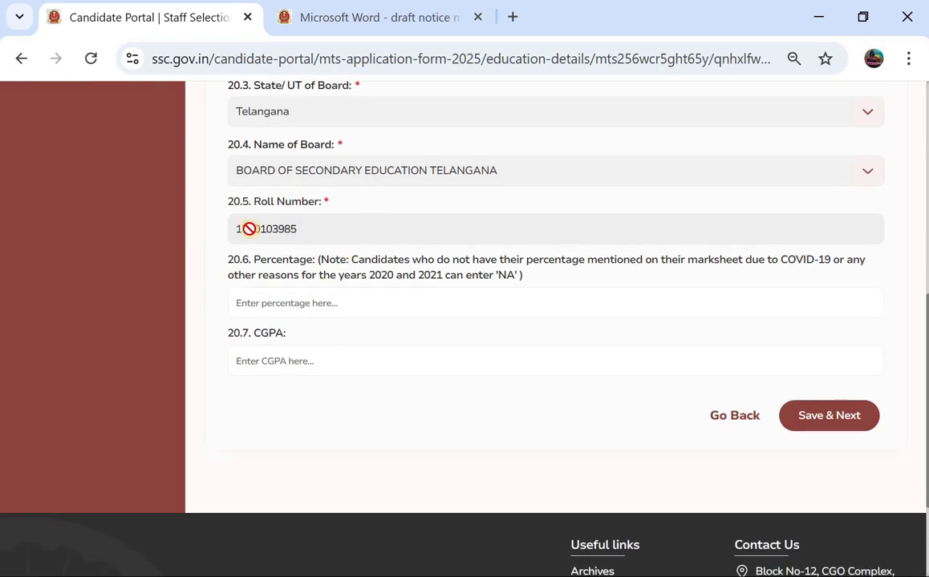
scroll(431, 273, "down", 2)
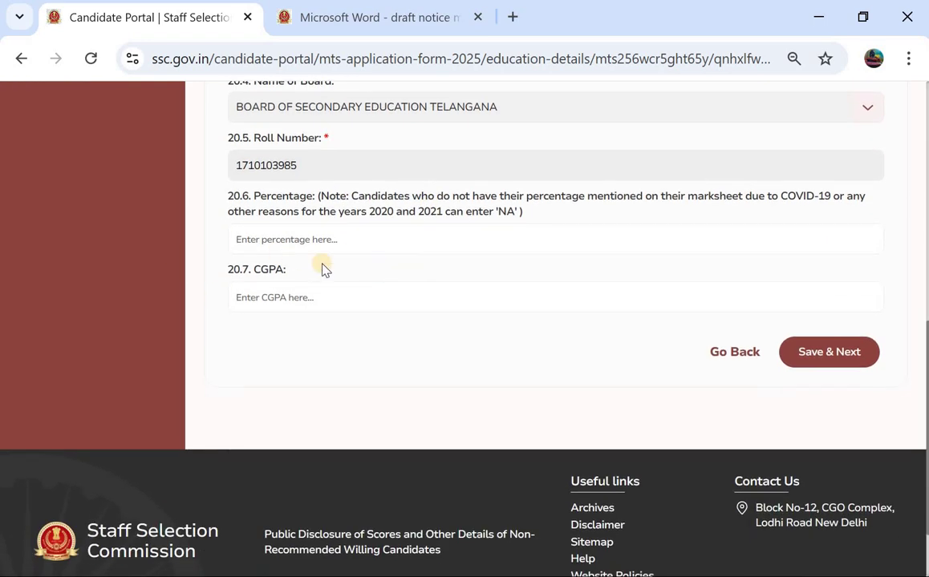
left_click(377, 245)
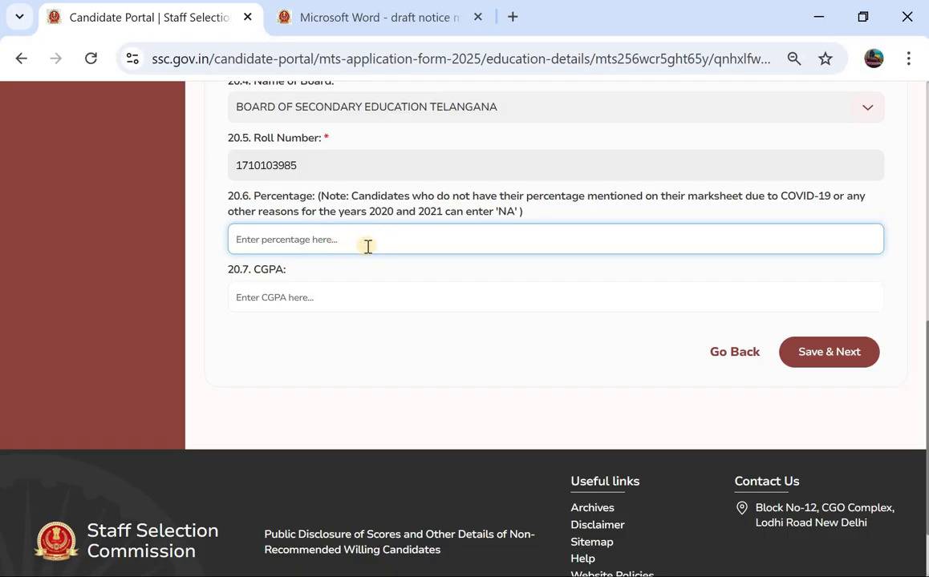
left_click(819, 352)
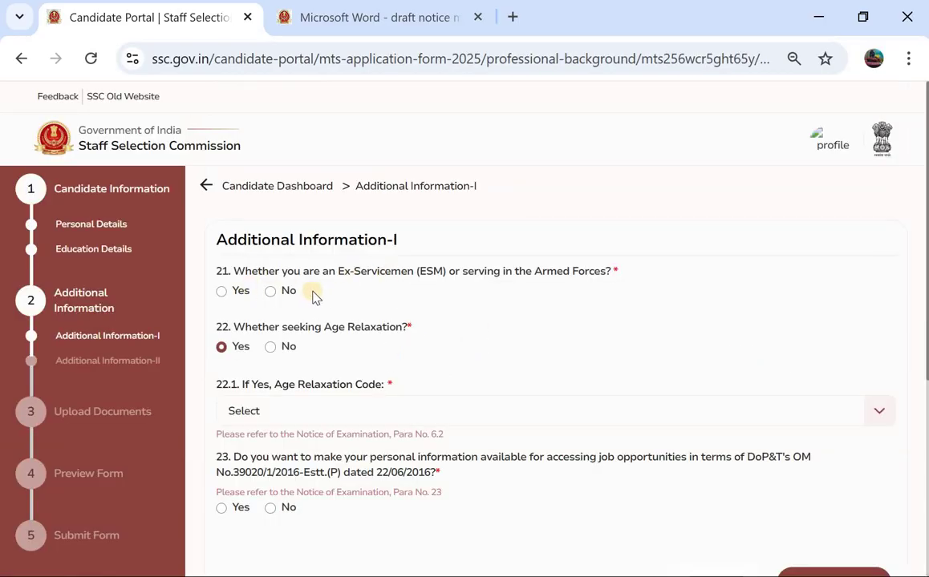
Step: Answer No to both the Ex-Servicemen or Armed Forces question and the age relaxation question
left_click(221, 292)
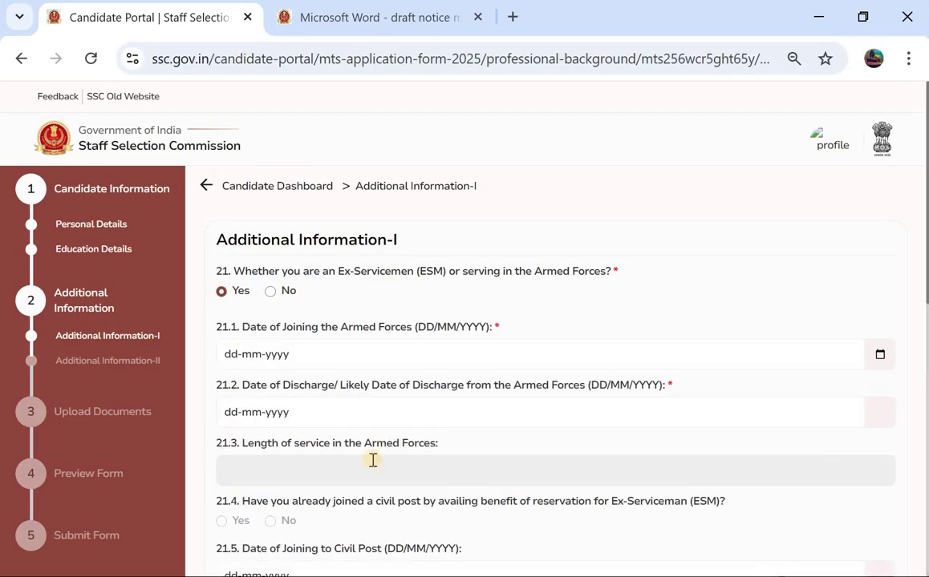
left_click(271, 292)
scroll(338, 305, "down", 1)
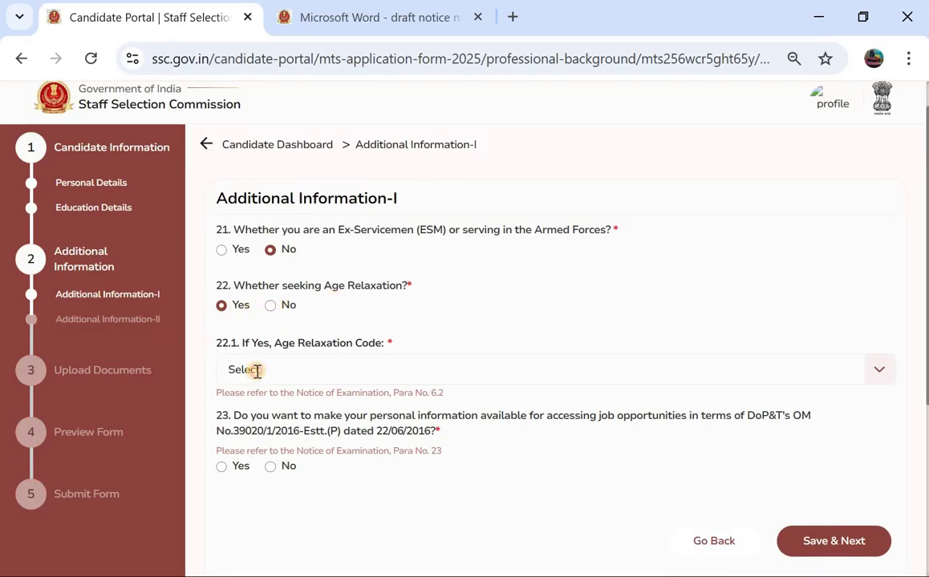
left_click(255, 371)
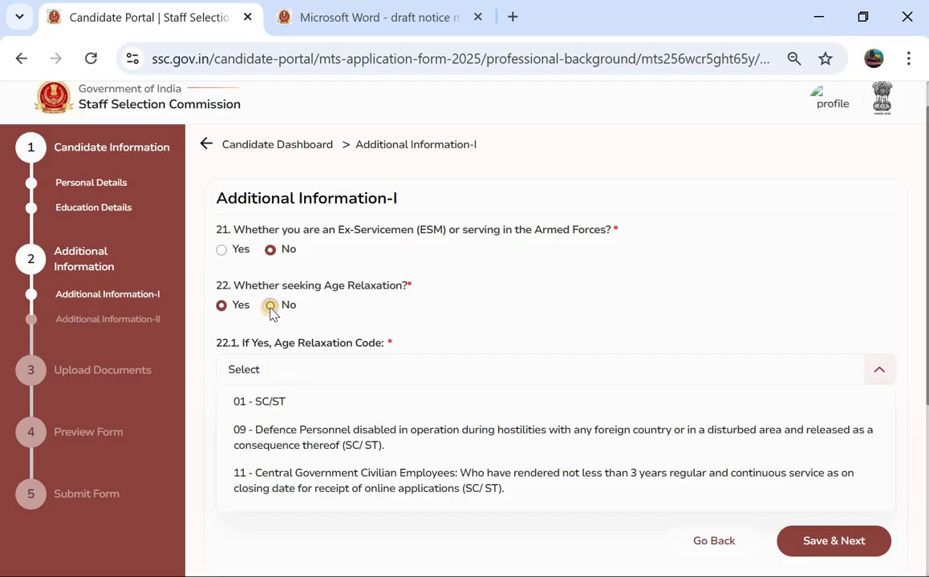
left_click(270, 305)
scroll(271, 310, "down", 1)
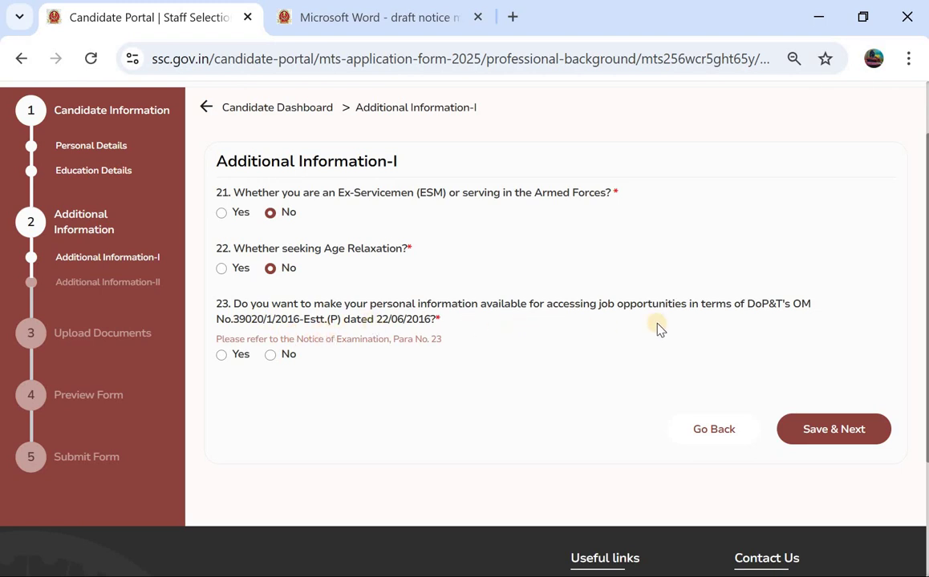
Step: Agree to make personal information available for job opportunities, and save the Additional Information-I section
left_click(224, 358)
scroll(552, 426, "up", 1)
scroll(837, 406, "down", 2)
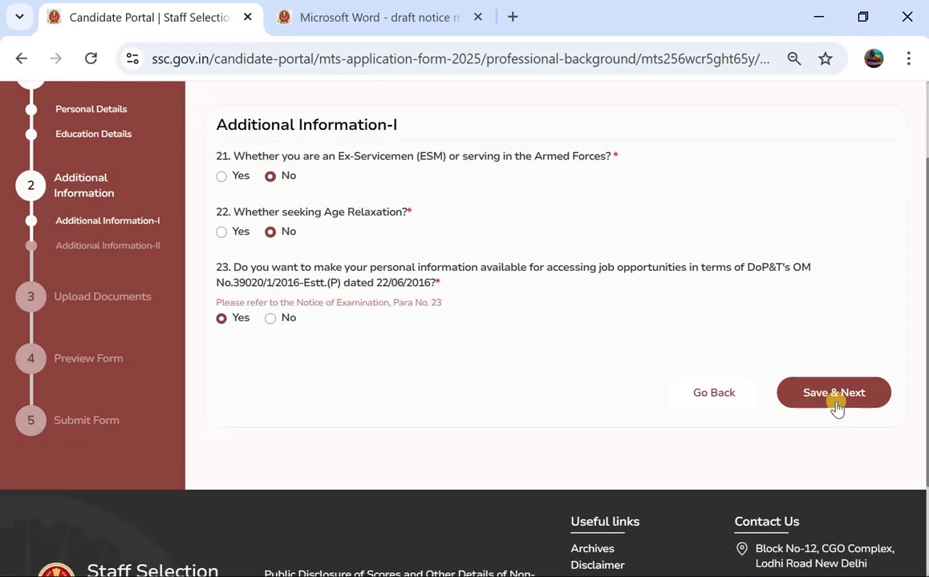
left_click(843, 399)
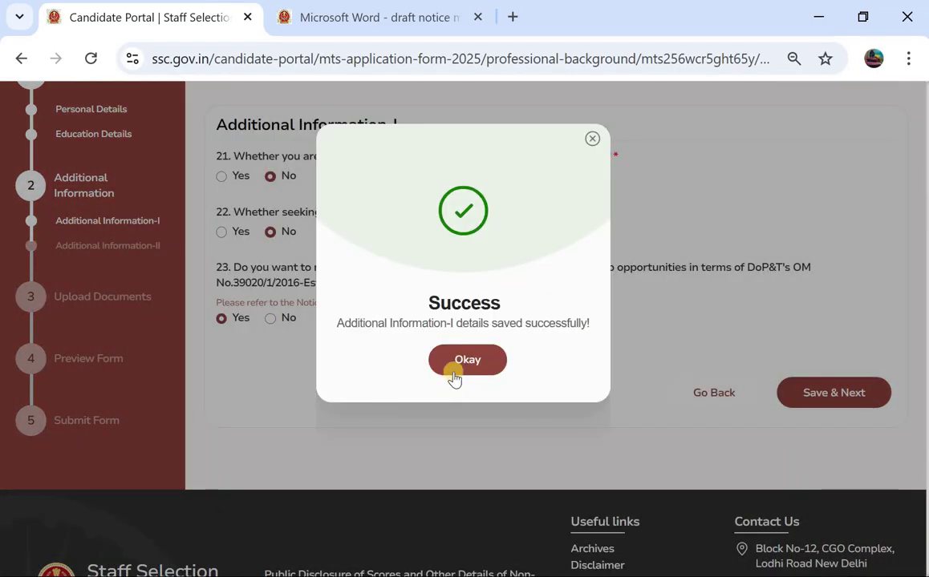
left_click(465, 360)
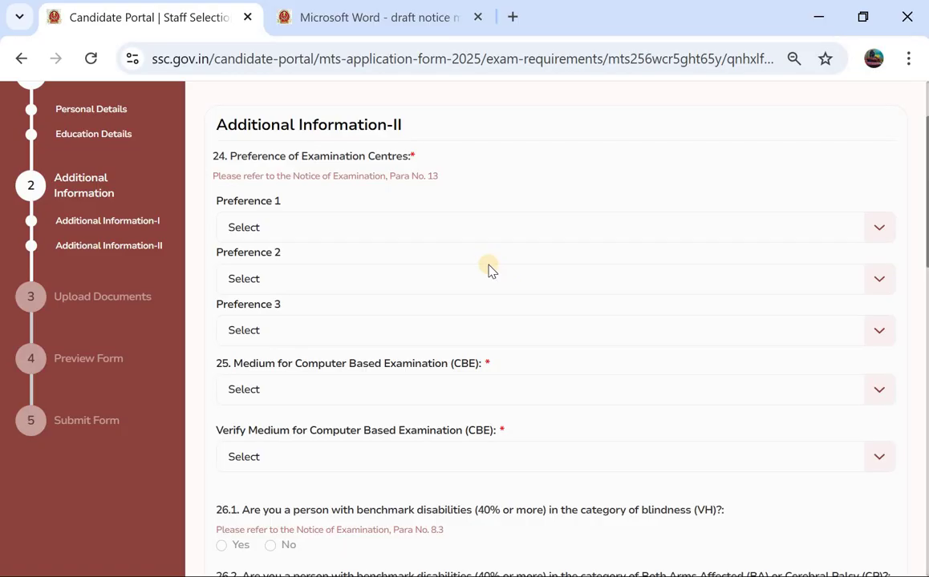
Step: Choose SR-Hyderabad (8601) as Preference 1 for the examination centre
left_click(285, 237)
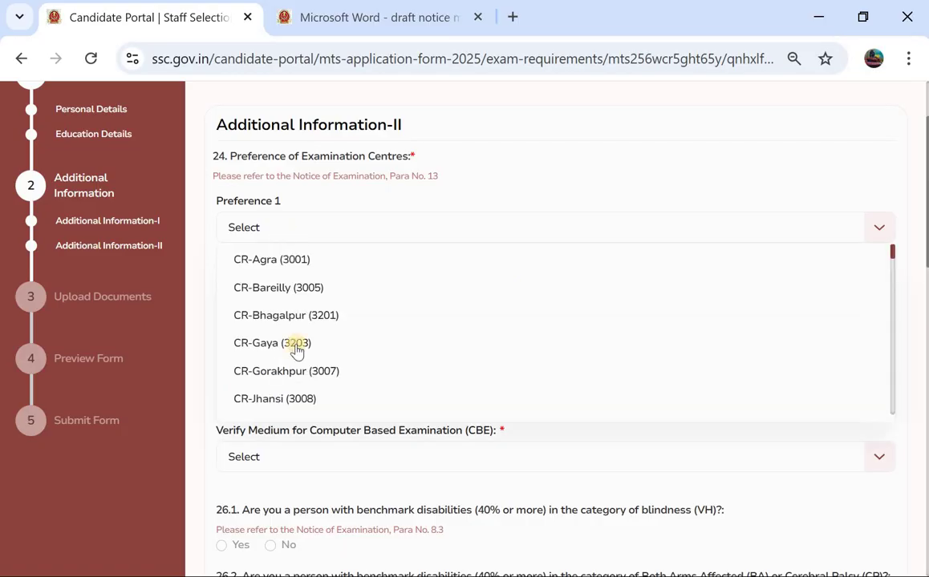
scroll(297, 350, "down", 5)
scroll(297, 350, "down", 15)
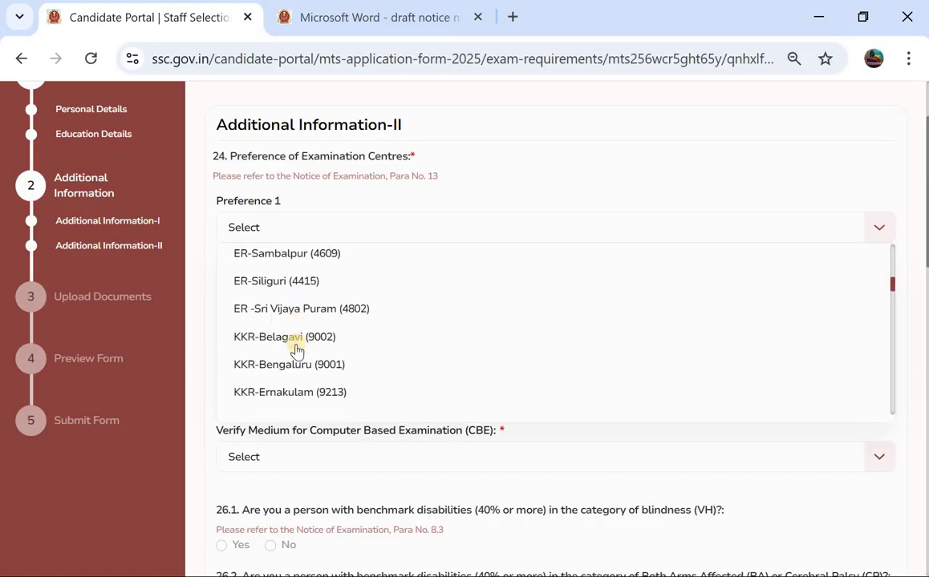
scroll(297, 350, "down", 15)
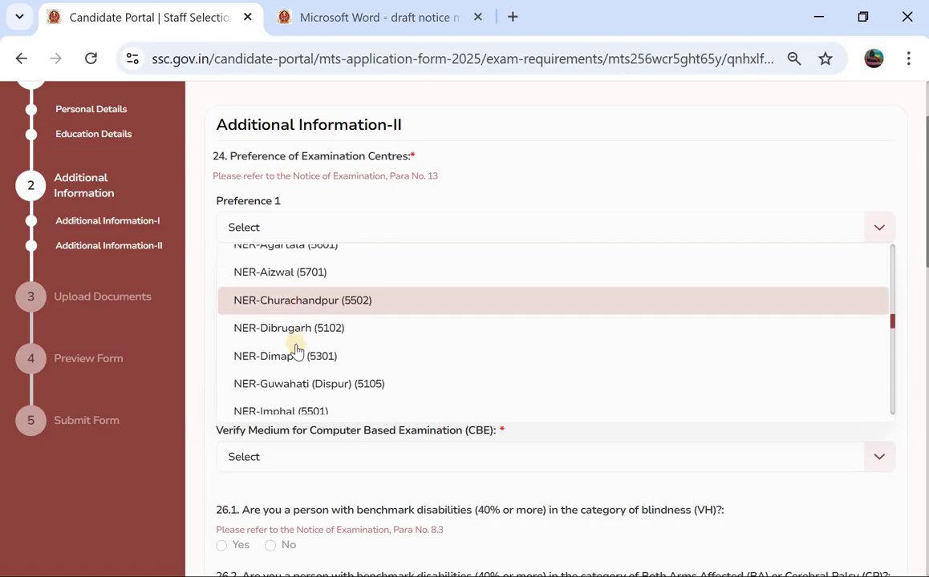
scroll(297, 351, "down", 15)
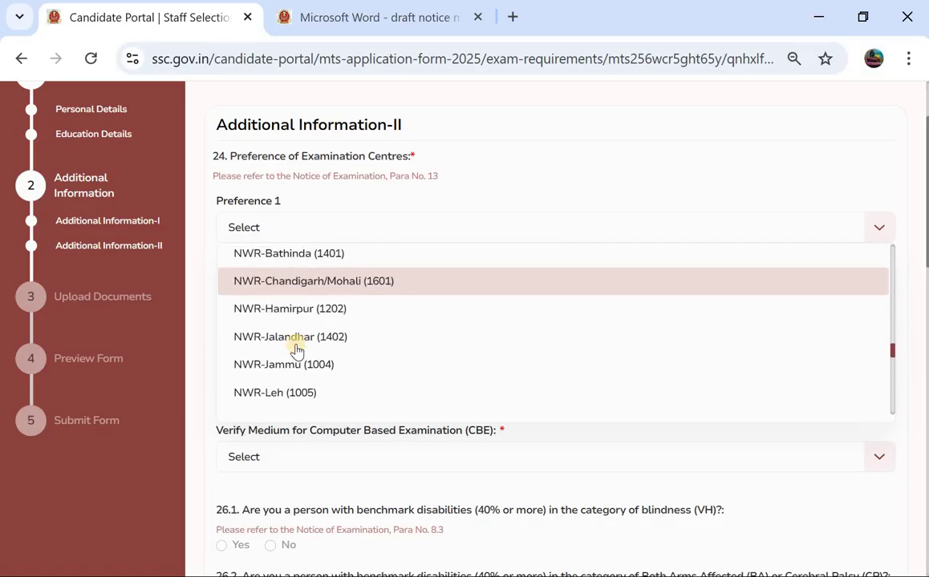
scroll(296, 350, "up", 1)
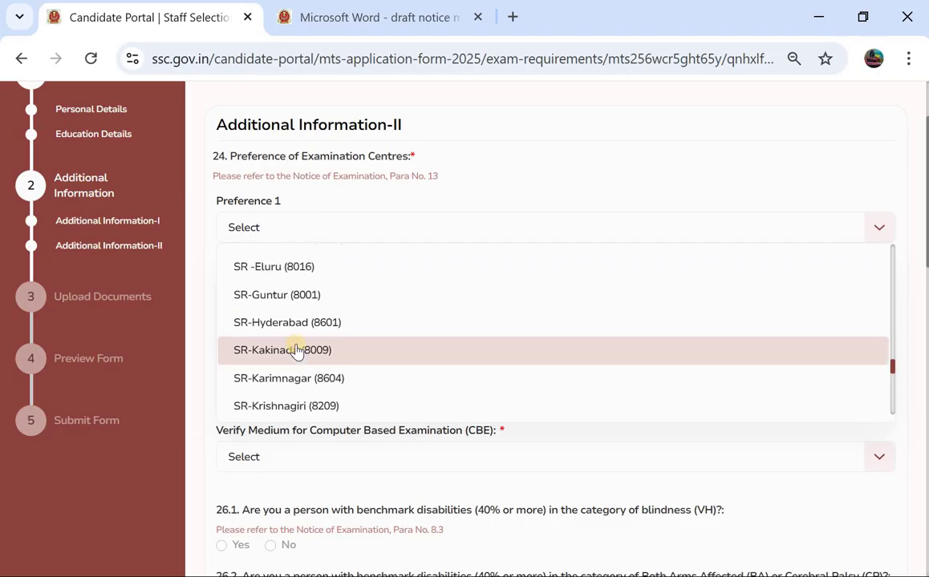
left_click(325, 324)
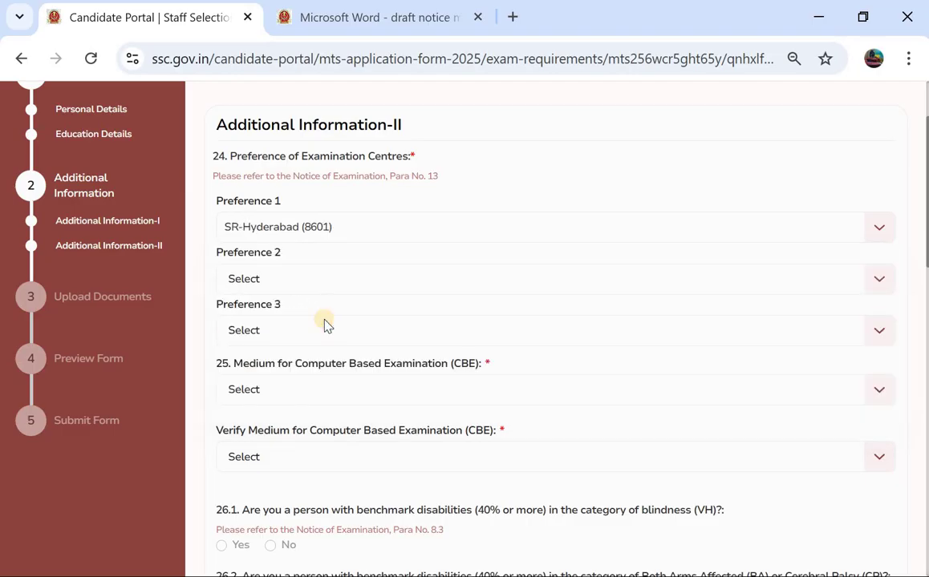
Step: Choose NWR-Patiala (1403) as Preference 2 for the examination centre
left_click(286, 279)
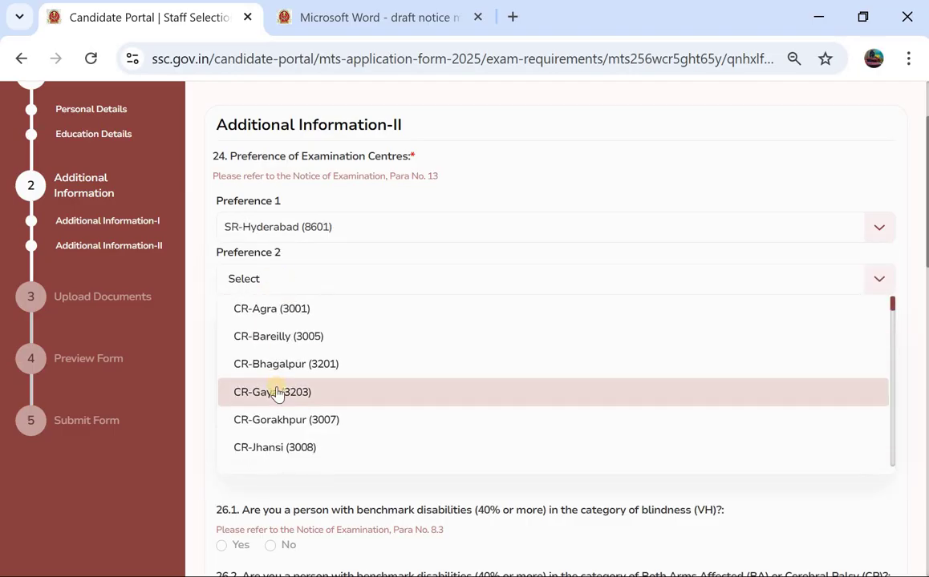
scroll(277, 389, "down", 5)
scroll(277, 392, "down", 10)
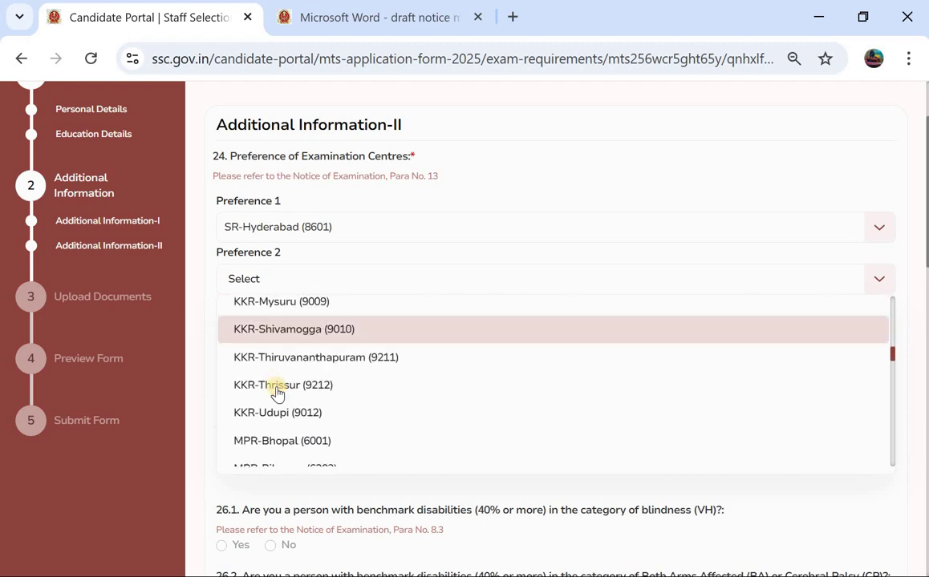
scroll(277, 393, "down", 12)
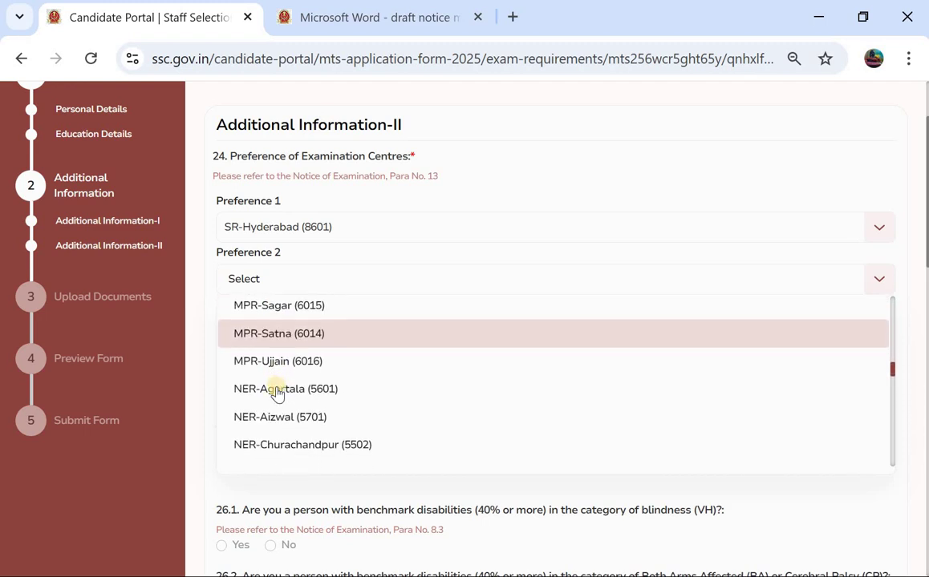
scroll(276, 393, "down", 12)
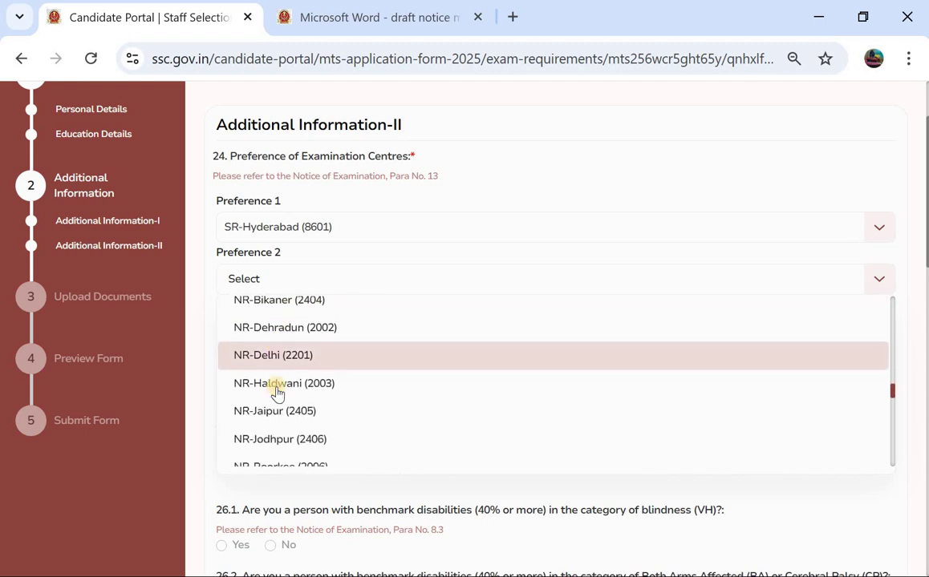
left_click(291, 370)
scroll(290, 367, "down", 2)
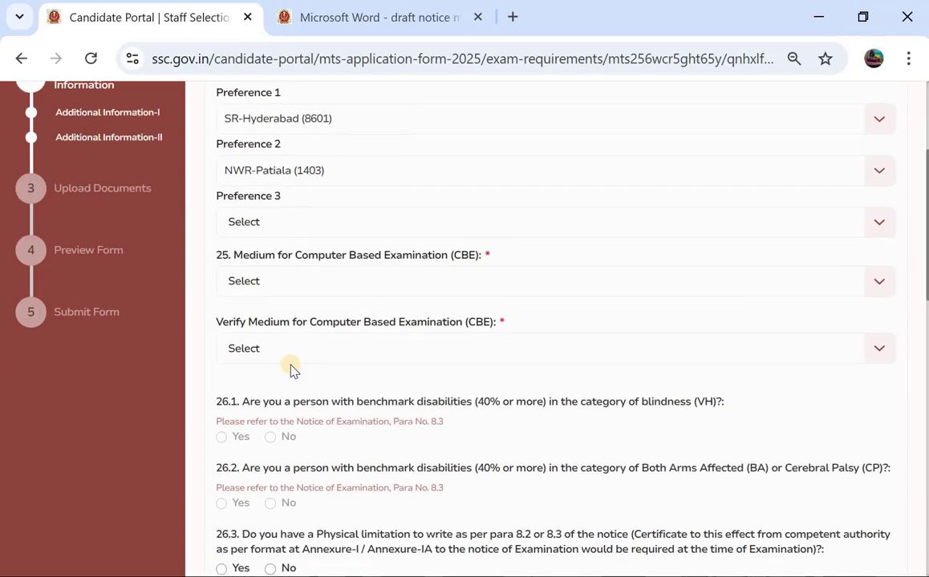
scroll(246, 205, "up", 1)
scroll(246, 205, "up", 1)
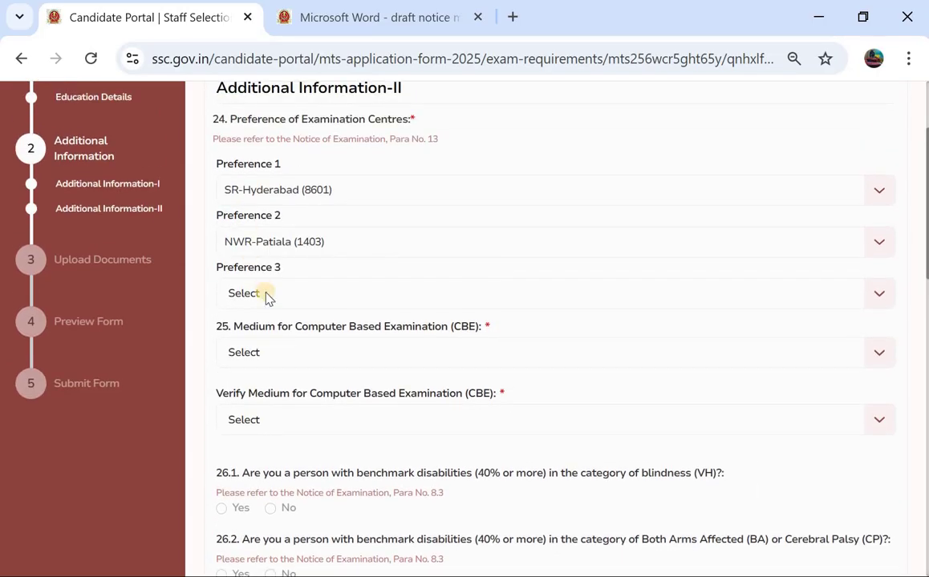
left_click(267, 297)
left_click(280, 338)
Step: Set both the Medium for Computer Based Examination and its verification field to 02 - English
scroll(317, 353, "down", 1)
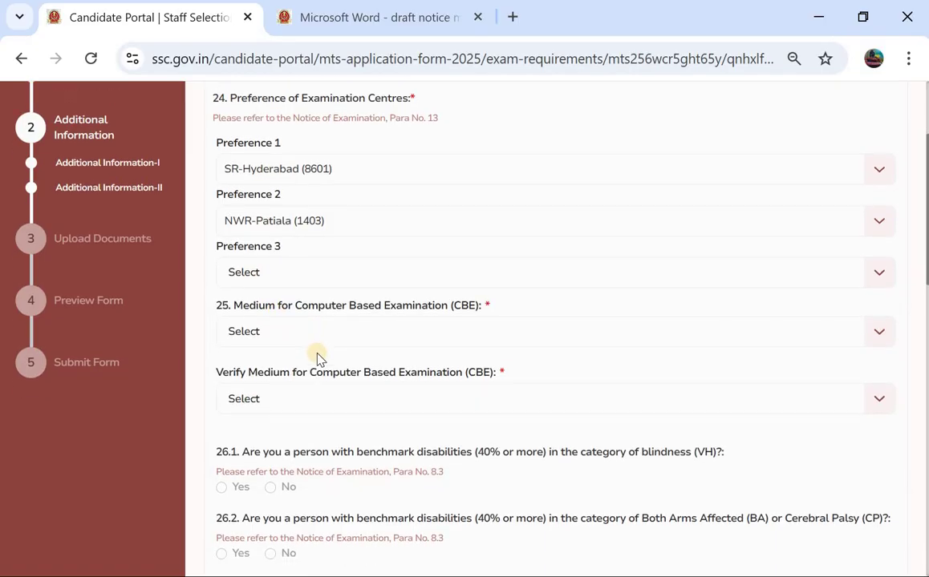
left_click(367, 340)
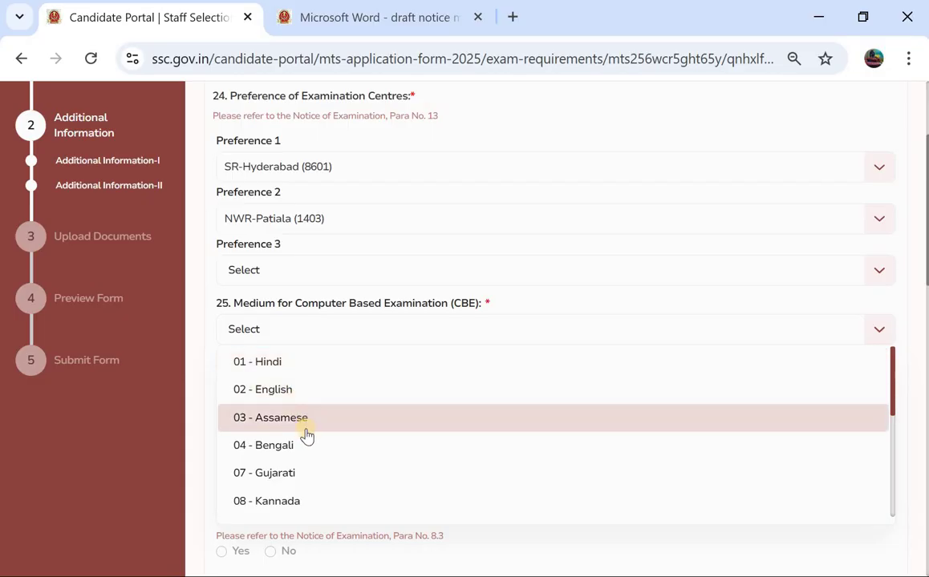
scroll(306, 435, "down", 3)
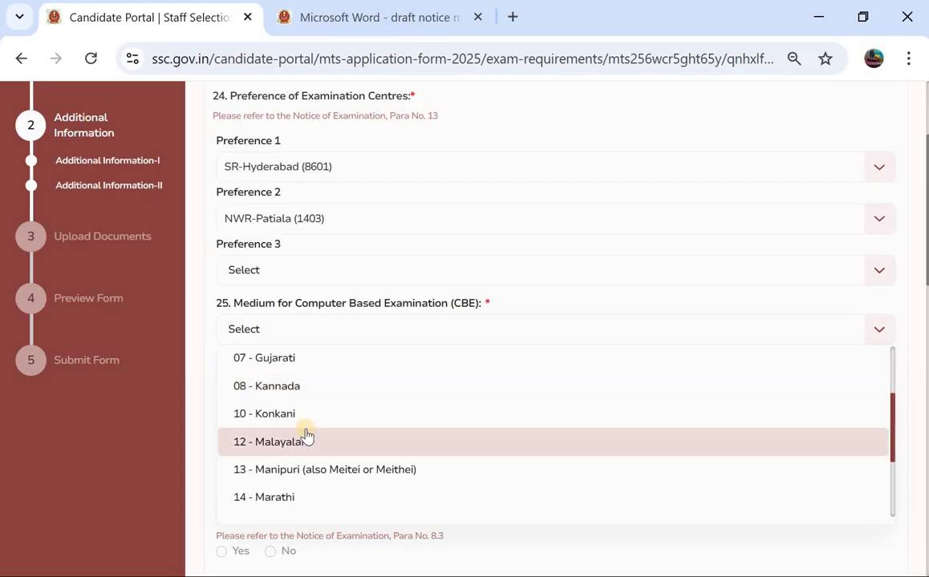
scroll(306, 435, "up", 2)
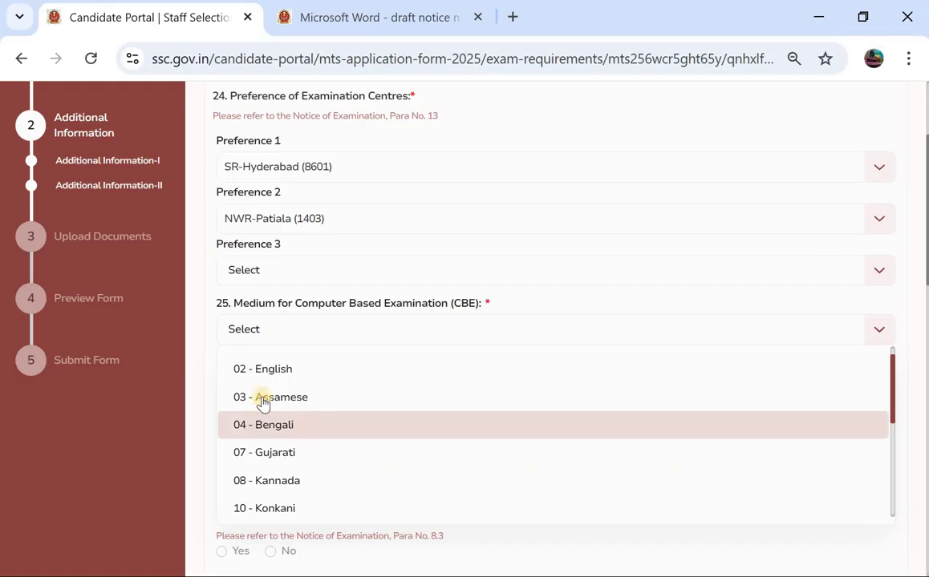
left_click(307, 374)
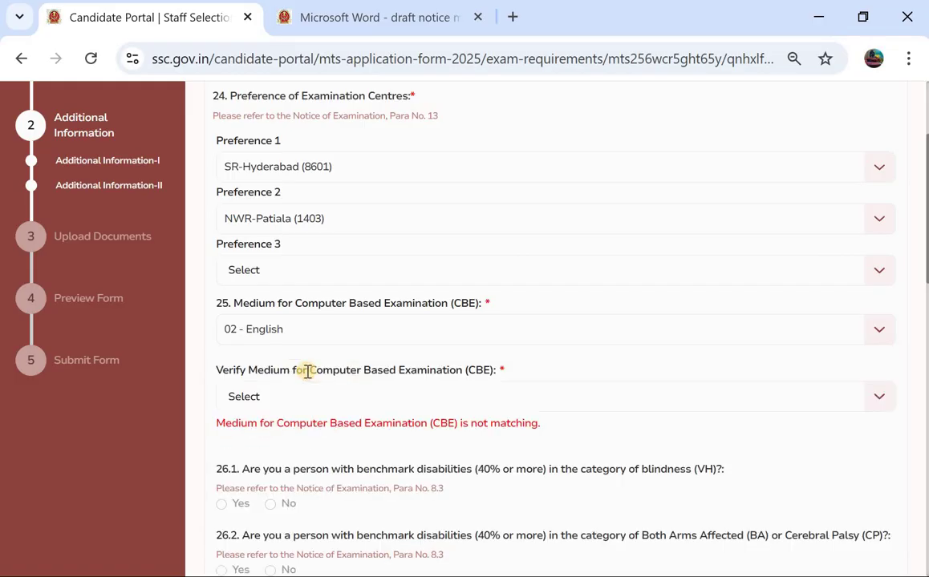
scroll(307, 373, "down", 1)
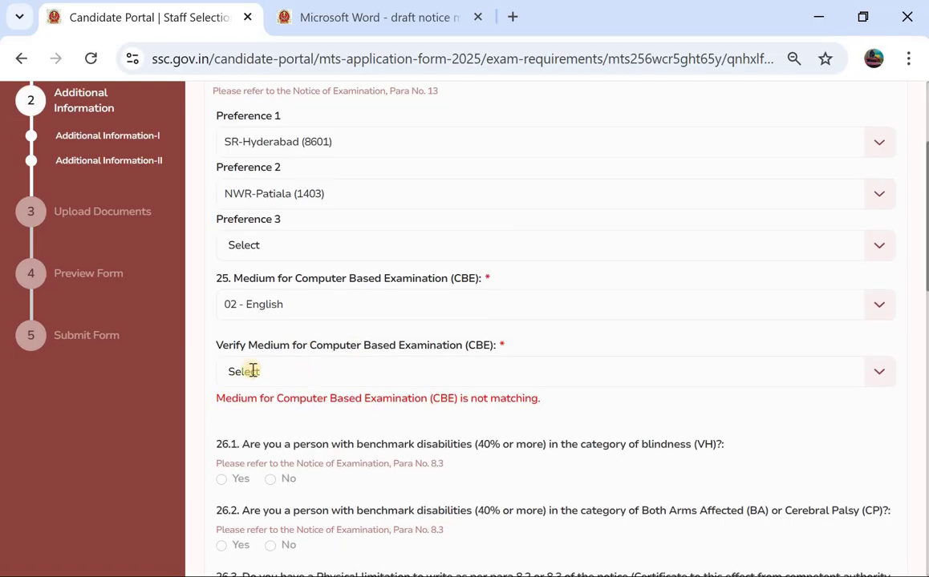
left_click(295, 371)
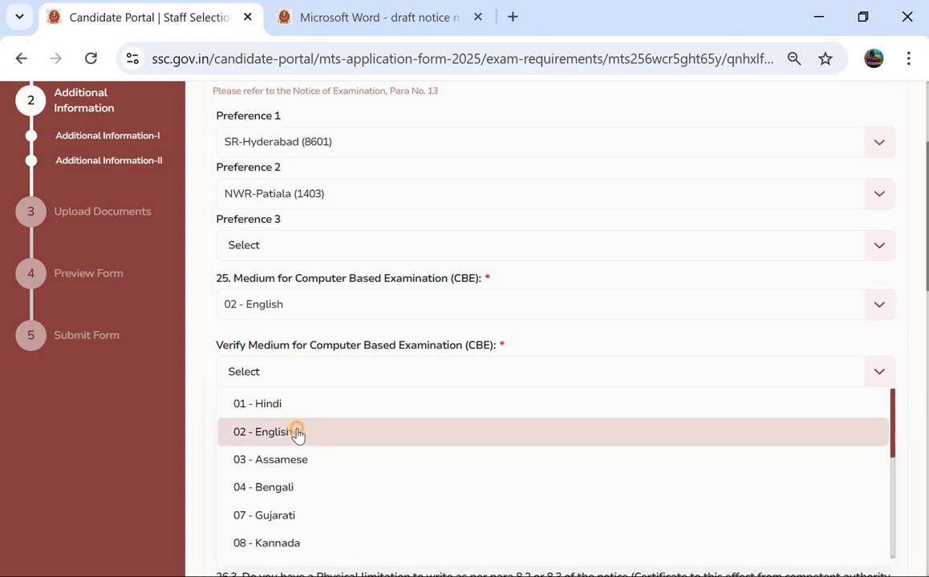
left_click(296, 433)
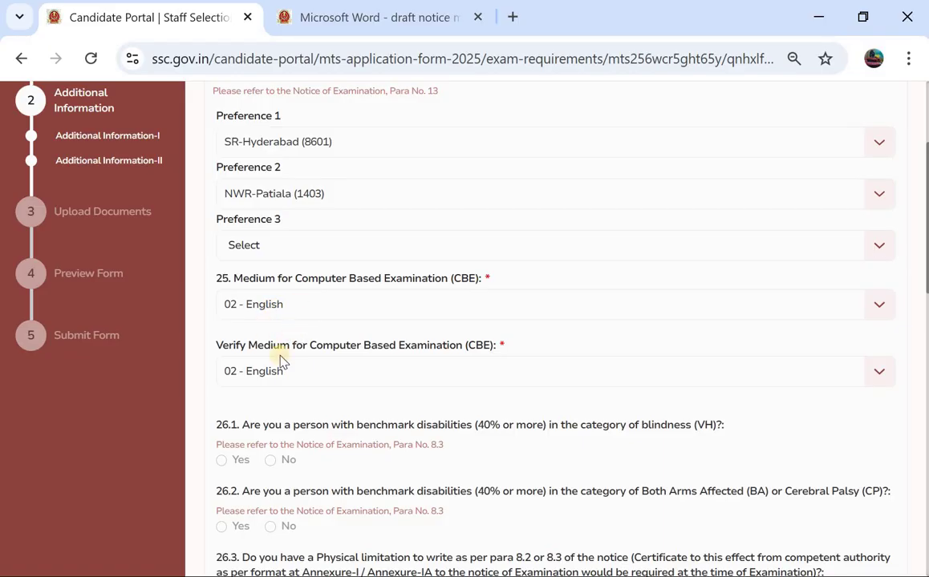
Step: Answer No to question 26.3 about having a physical limitation to write
scroll(280, 363, "down", 1)
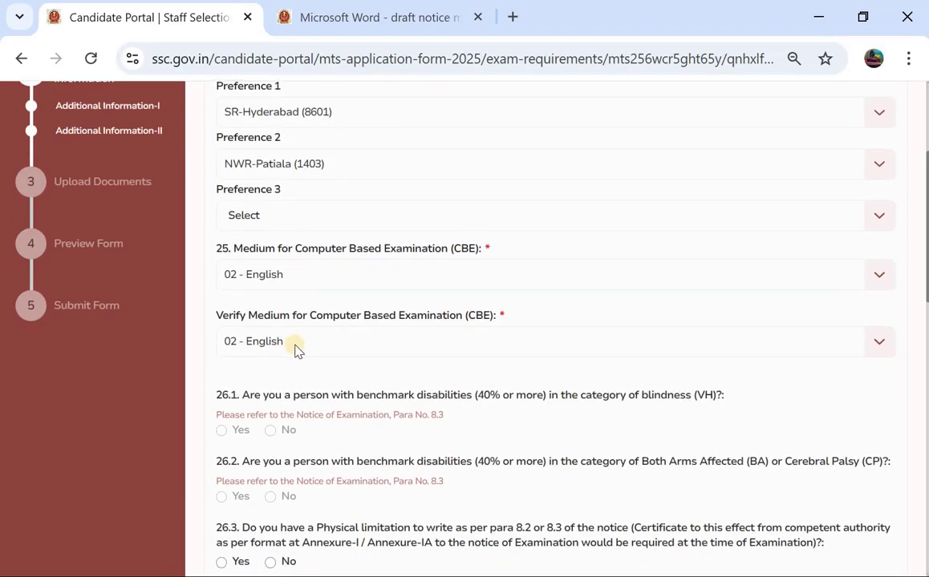
scroll(295, 345, "down", 1)
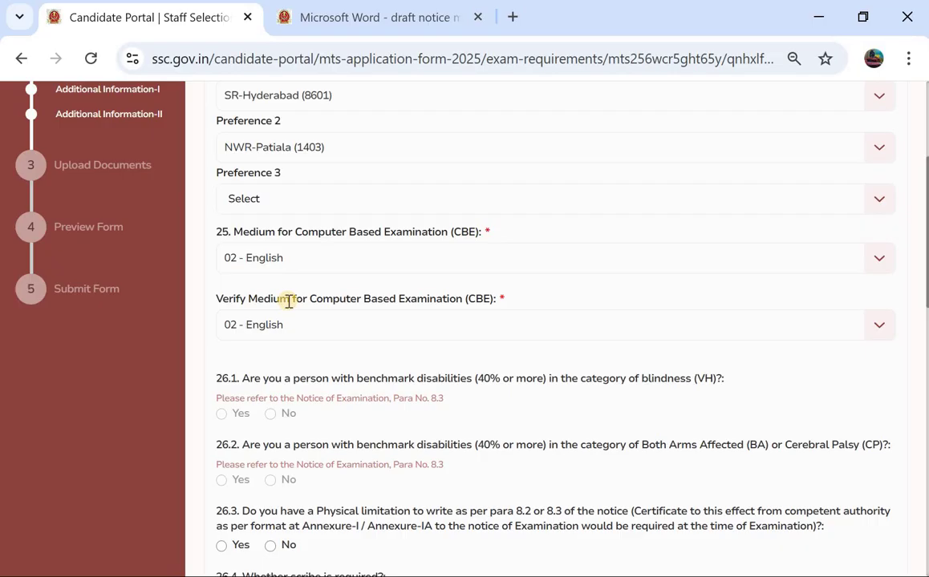
scroll(289, 300, "down", 3)
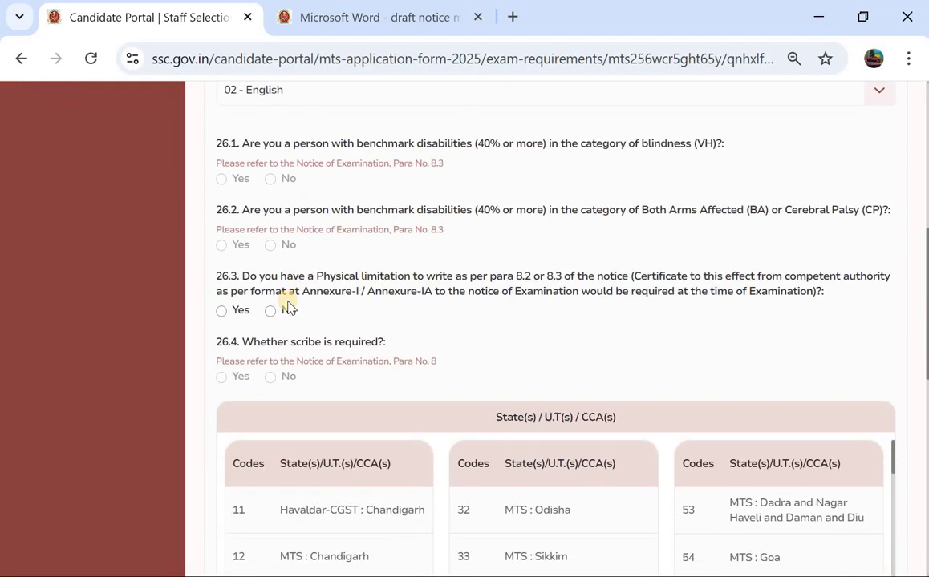
left_click(270, 311)
Step: Examine the State, UT and CCA code table for MTS and Havaldar posts, along with the preference boxes of question 27
scroll(271, 316, "down", 3)
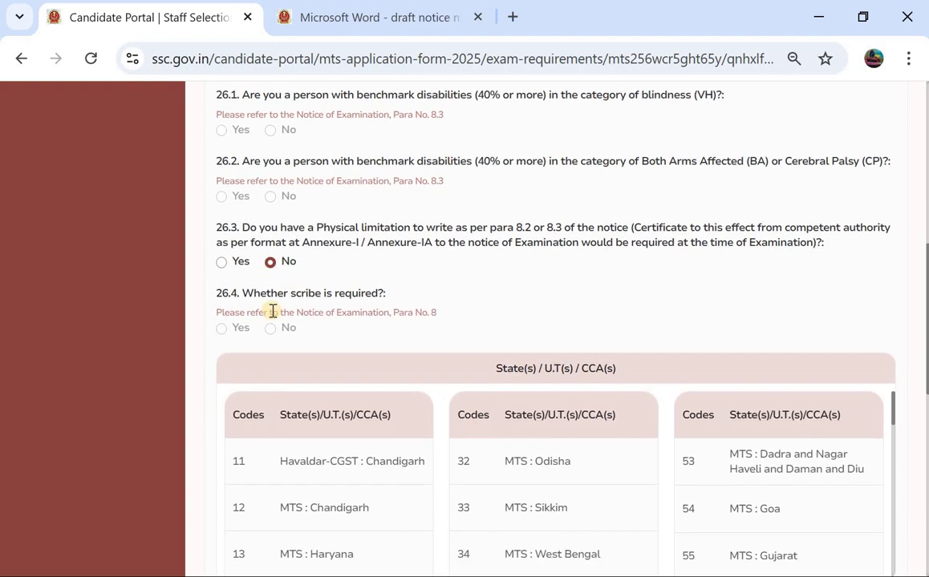
scroll(271, 311, "down", 1)
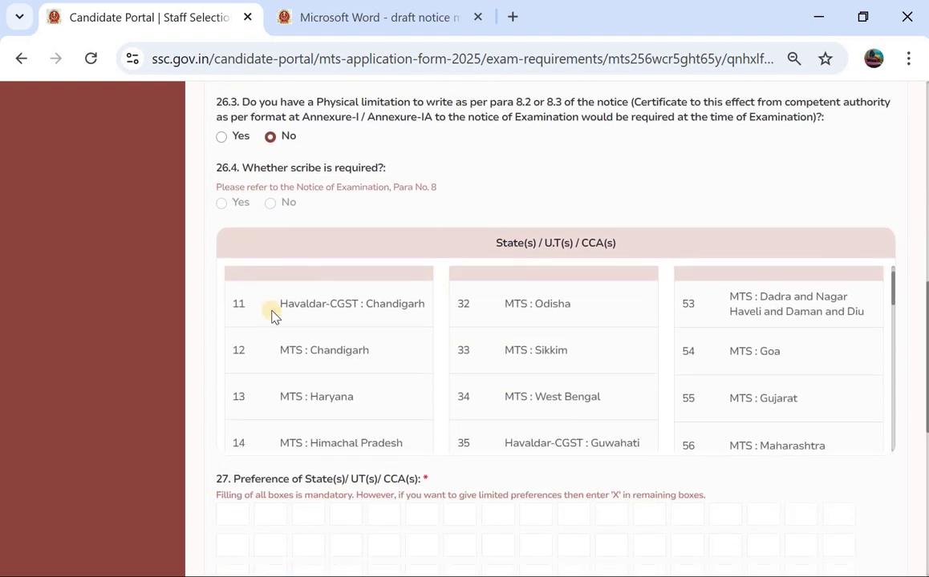
scroll(272, 311, "up", 1)
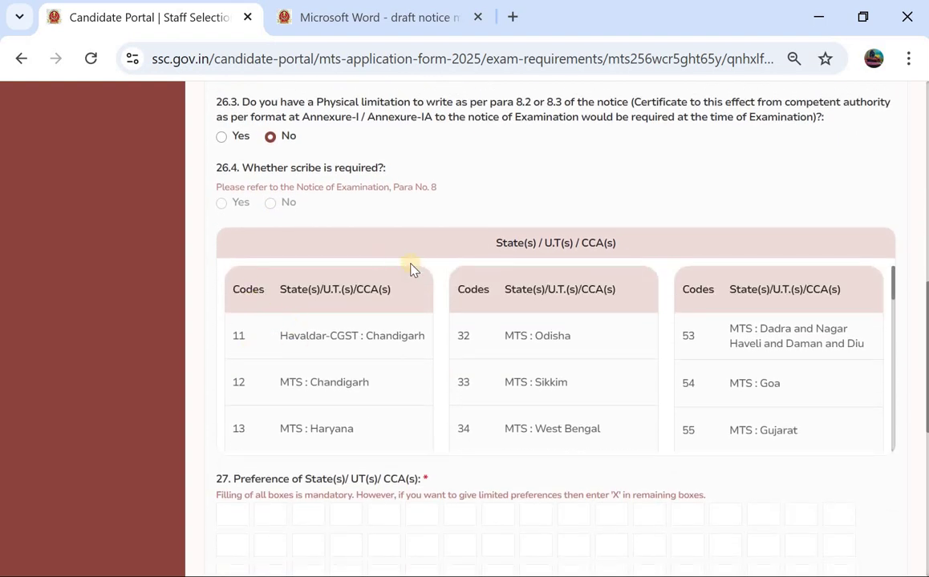
scroll(374, 341, "down", 4)
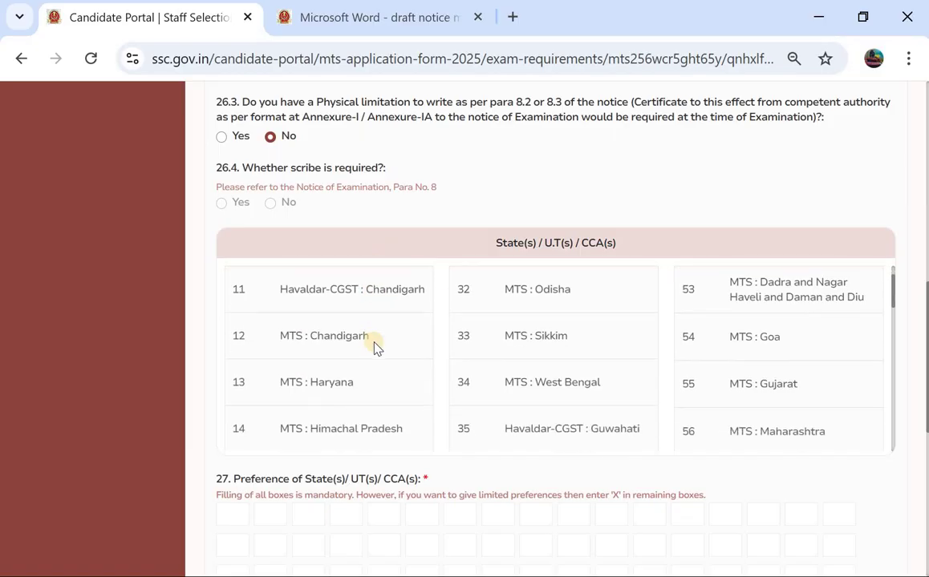
scroll(374, 346, "down", 3)
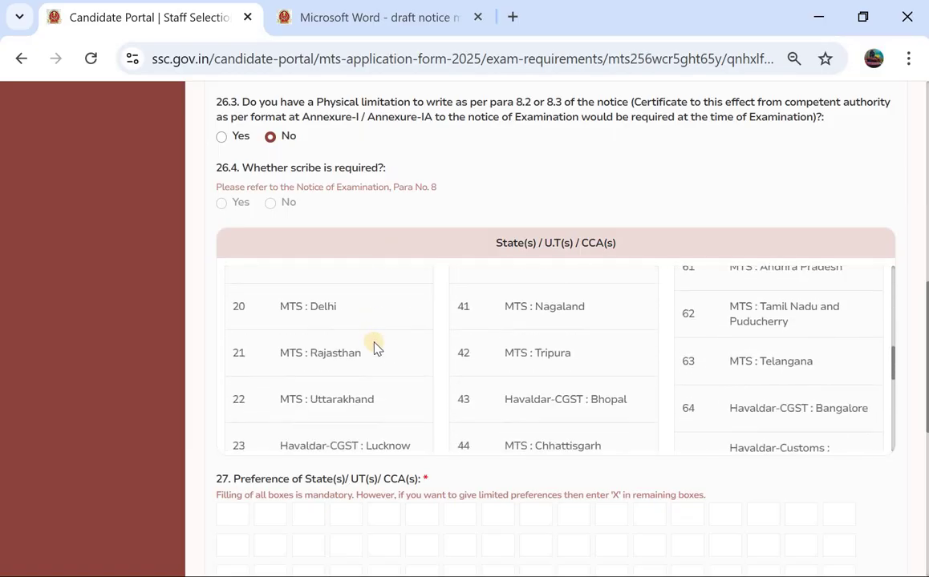
scroll(542, 359, "up", 1)
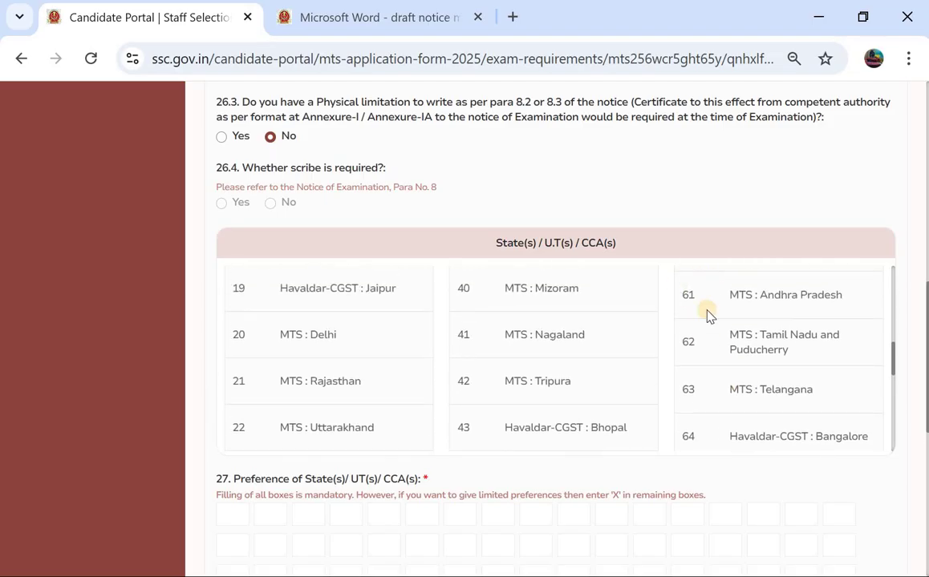
scroll(706, 312, "up", 1)
scroll(706, 313, "up", 3)
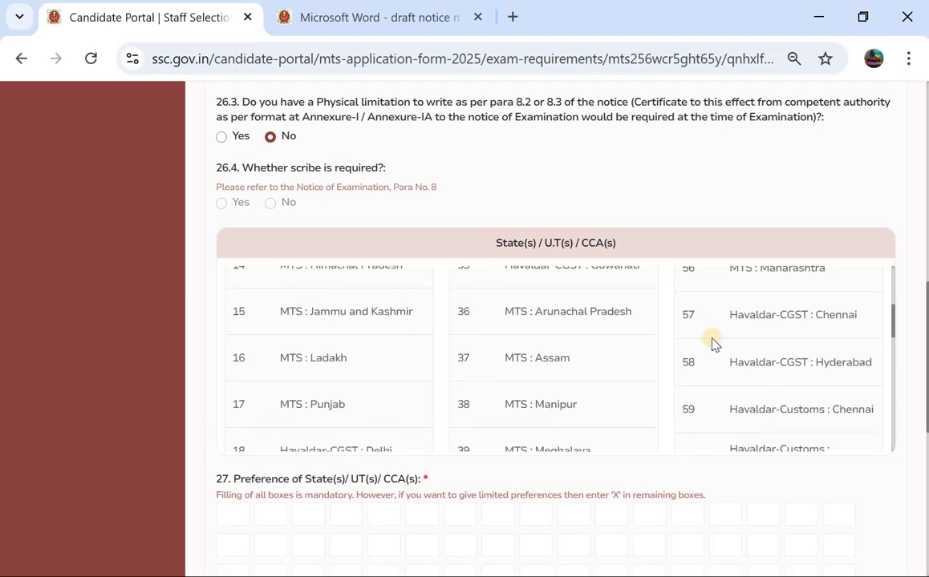
scroll(730, 347, "up", 2)
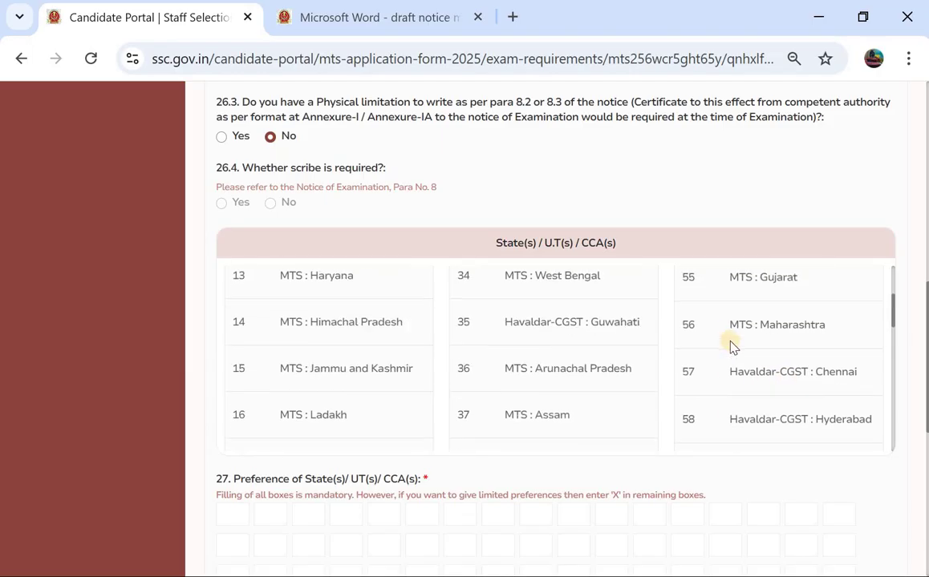
scroll(729, 346, "down", 5)
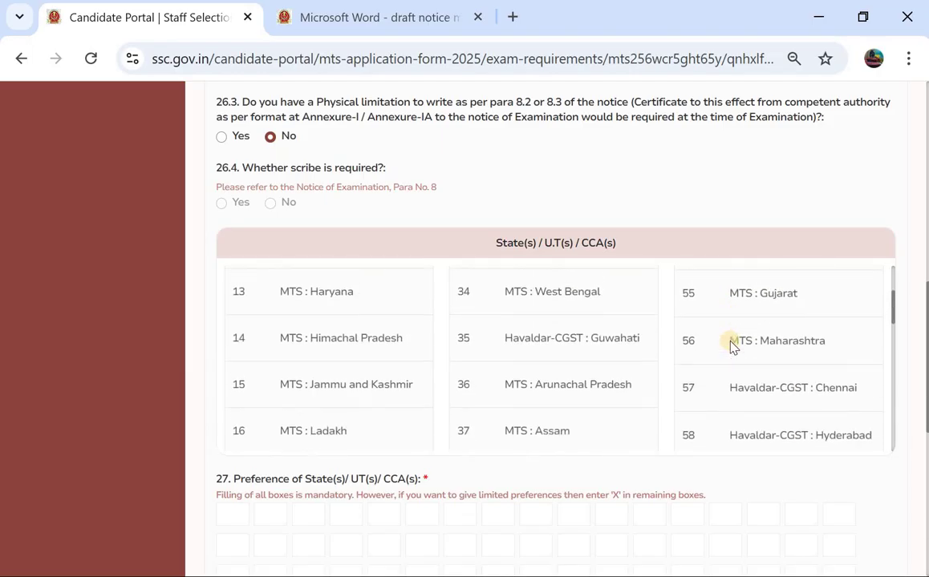
scroll(729, 346, "down", 5)
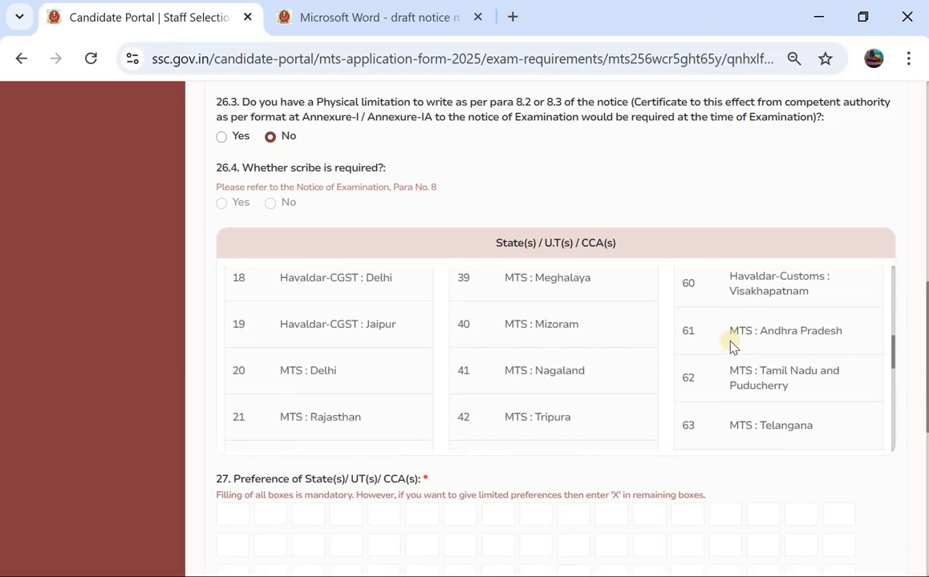
scroll(731, 346, "down", 1)
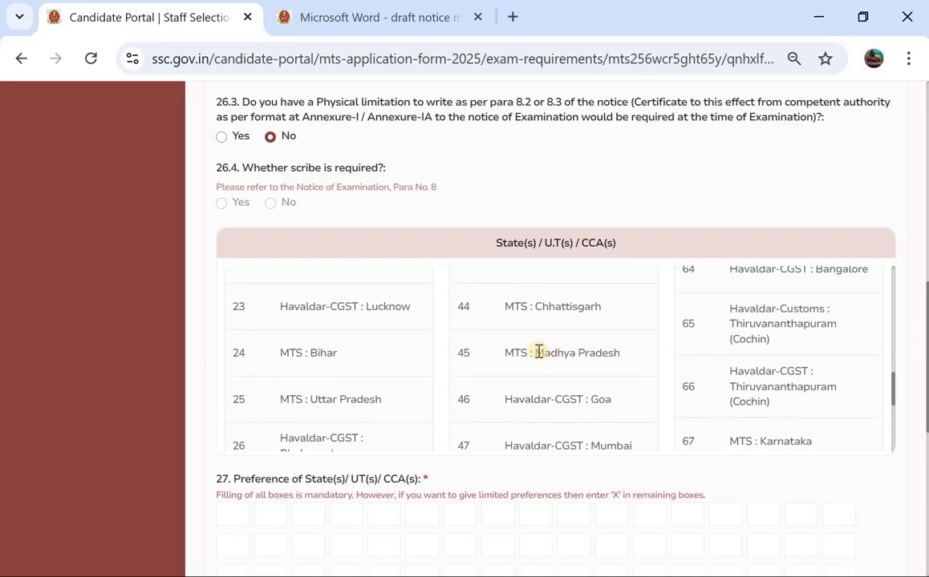
scroll(558, 218, "down", 1)
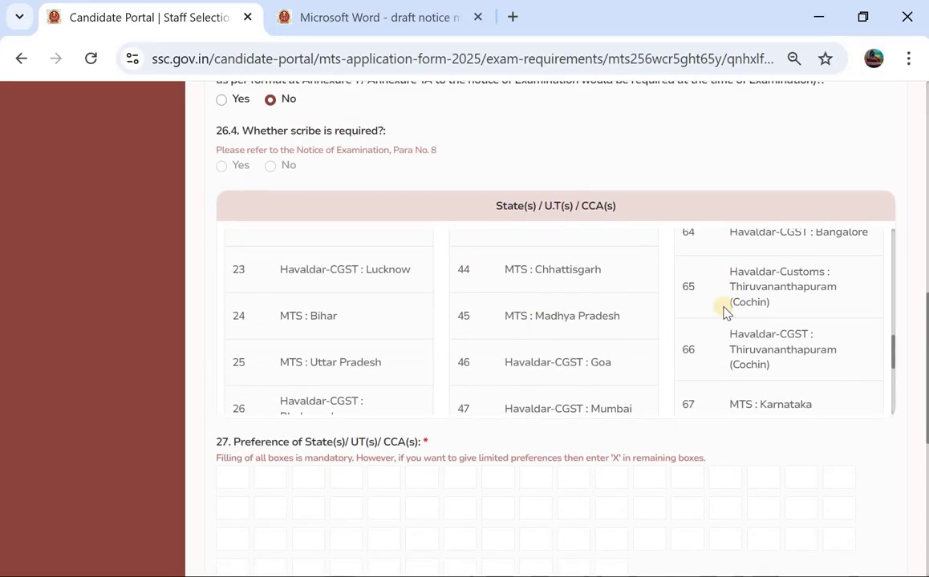
scroll(731, 328, "down", 2)
scroll(731, 329, "down", 5)
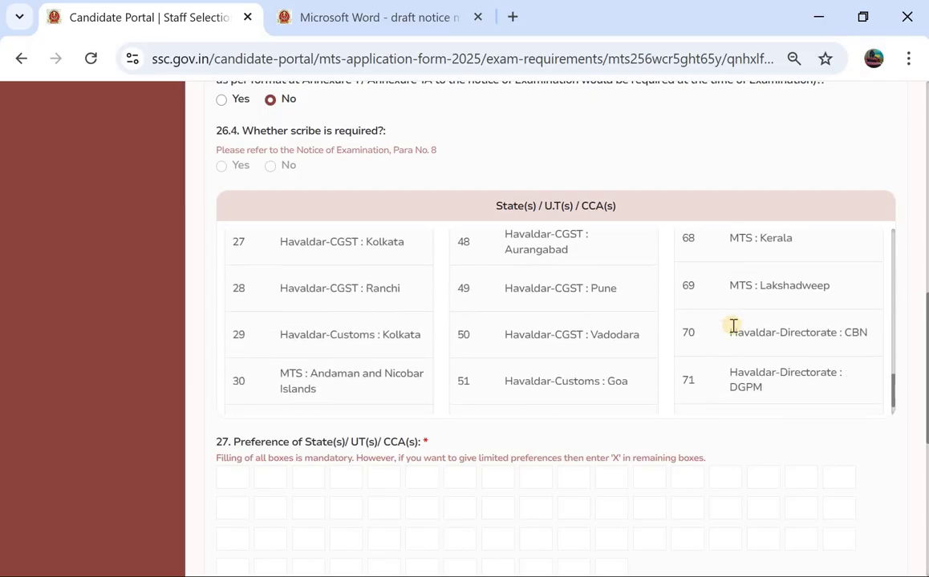
scroll(732, 329, "up", 6)
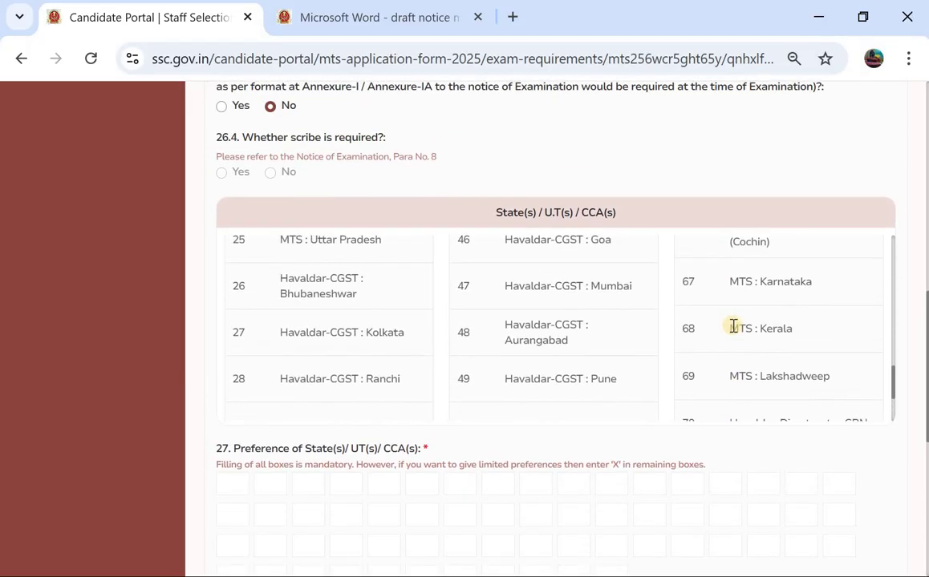
scroll(732, 329, "up", 3)
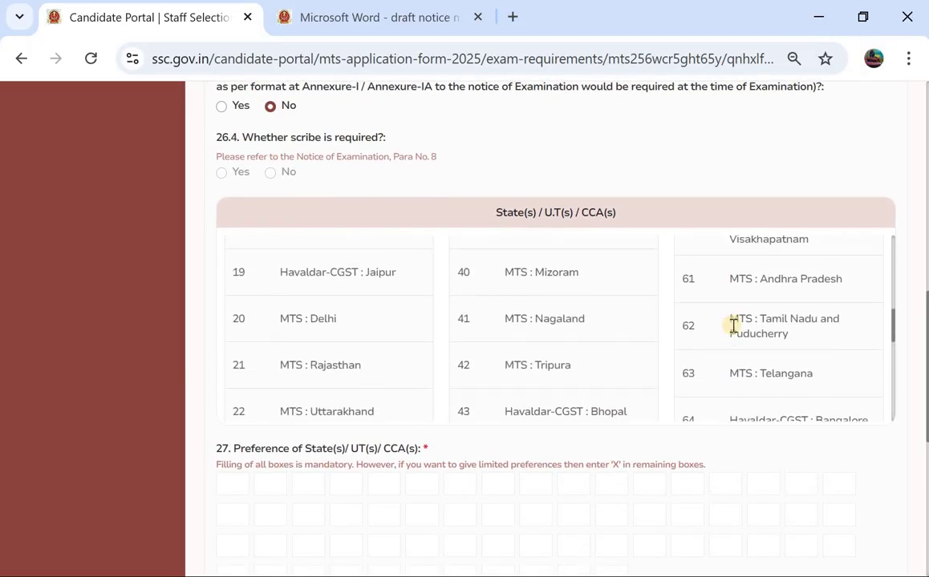
scroll(724, 297, "down", 1)
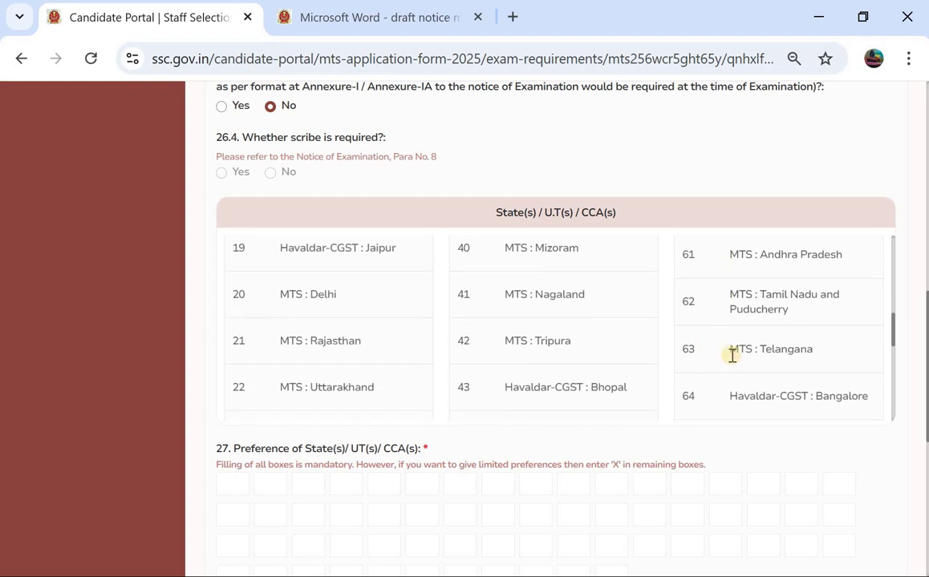
scroll(744, 356, "down", 1)
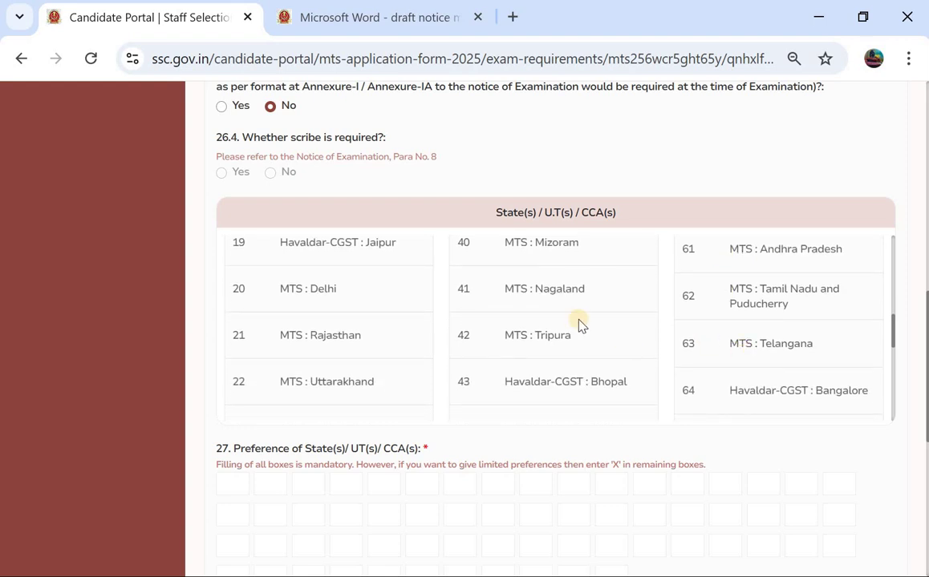
scroll(484, 217, "down", 3)
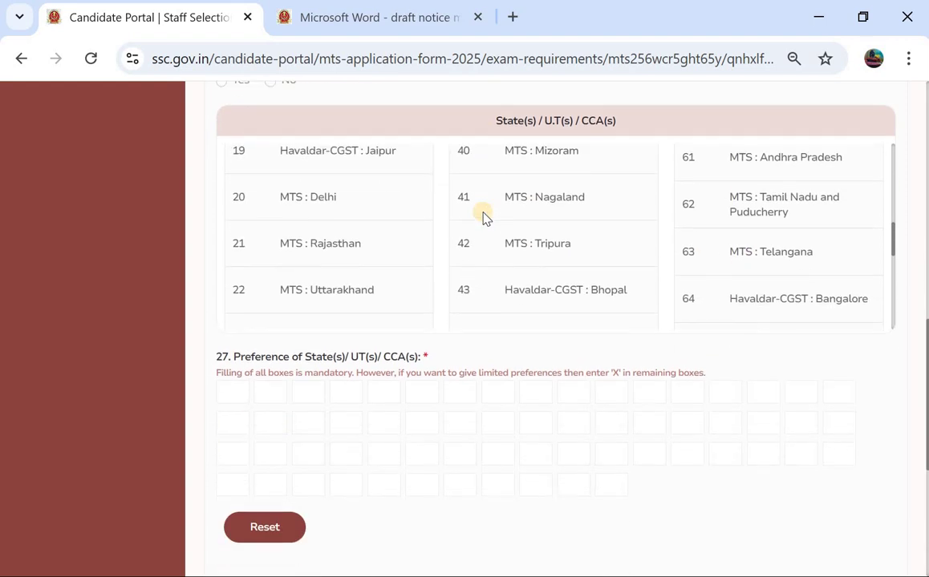
Step: Enter codes 63, 58, 57 and 61, in that order, in the first four preference boxes of question 27
scroll(439, 251, "down", 1)
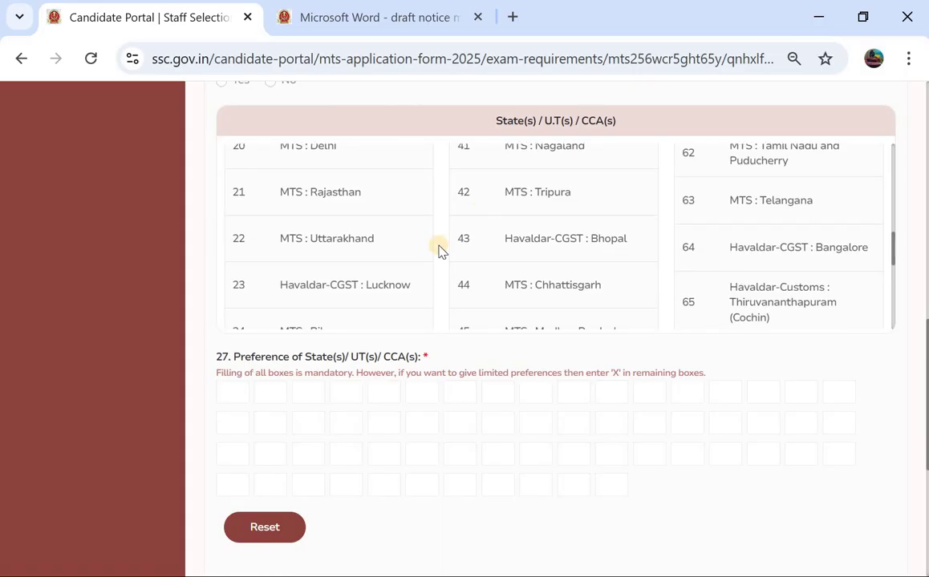
left_click(233, 390)
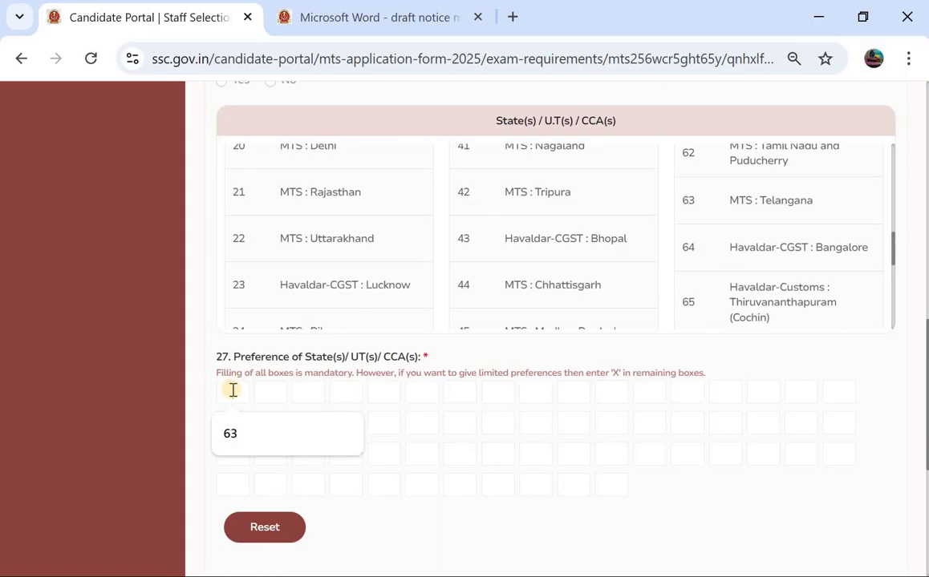
left_click(230, 433)
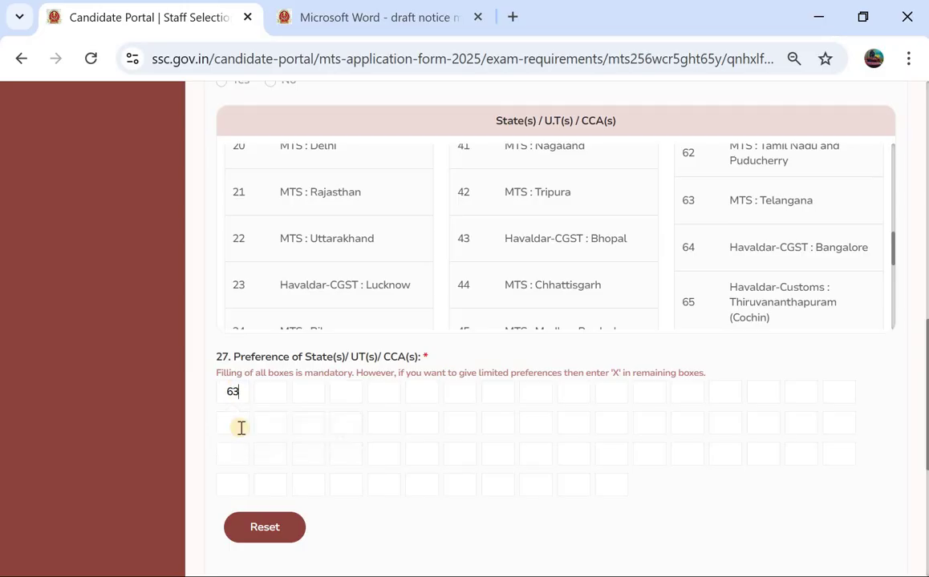
left_click(266, 396)
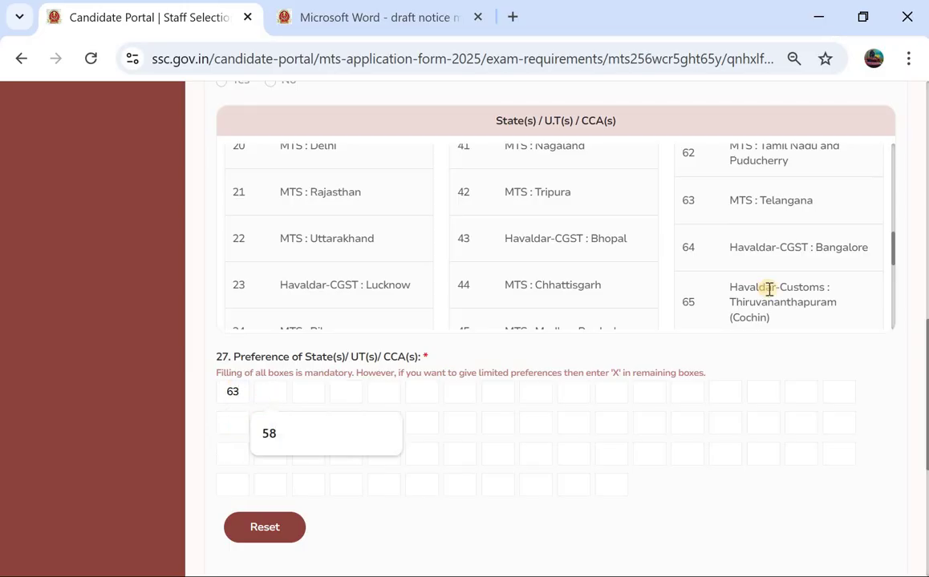
scroll(768, 290, "up", 3)
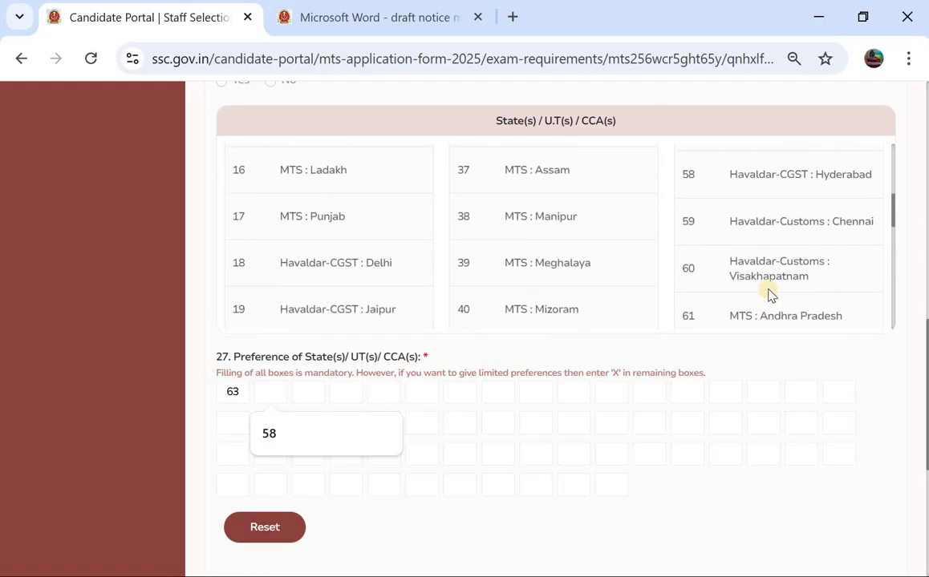
left_click(291, 441)
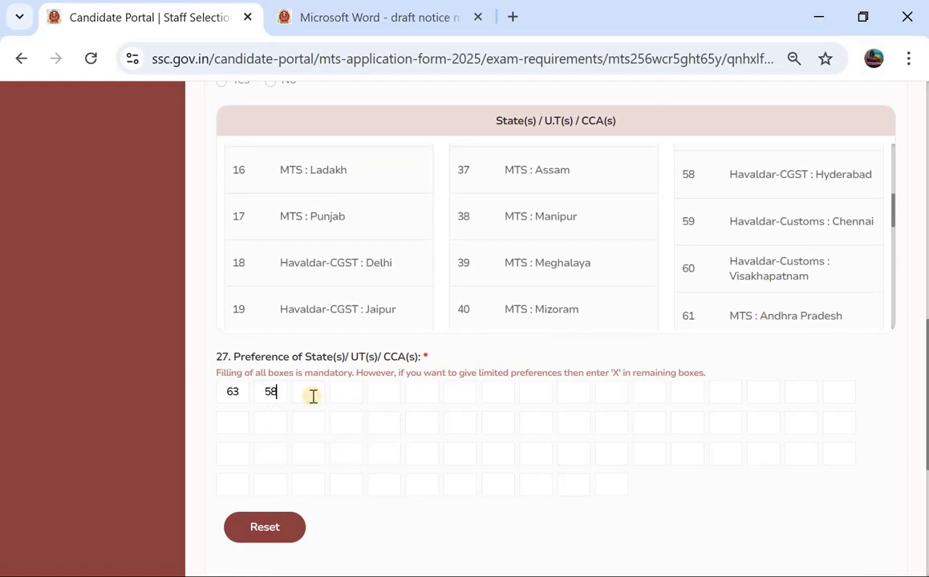
left_click(313, 391)
left_click(316, 444)
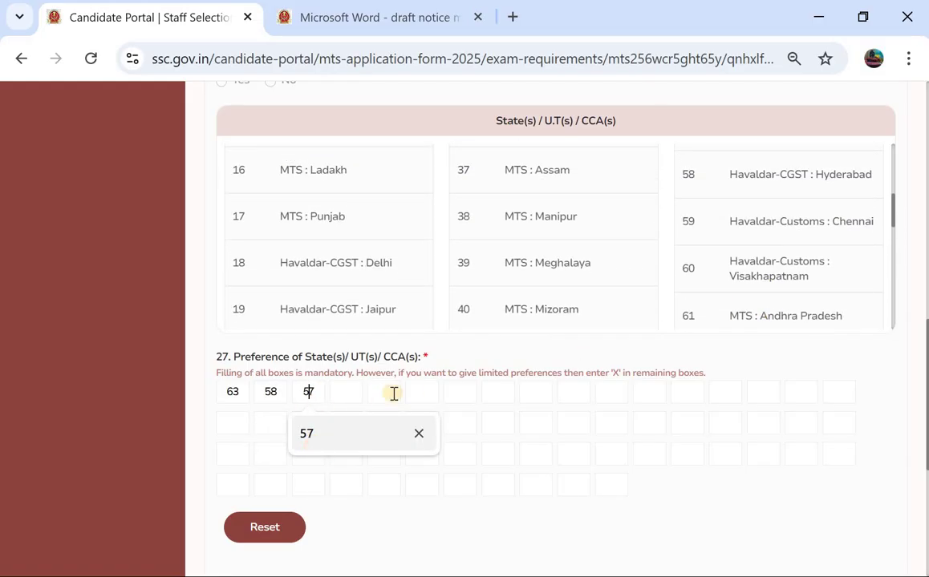
scroll(620, 293, "up", 2)
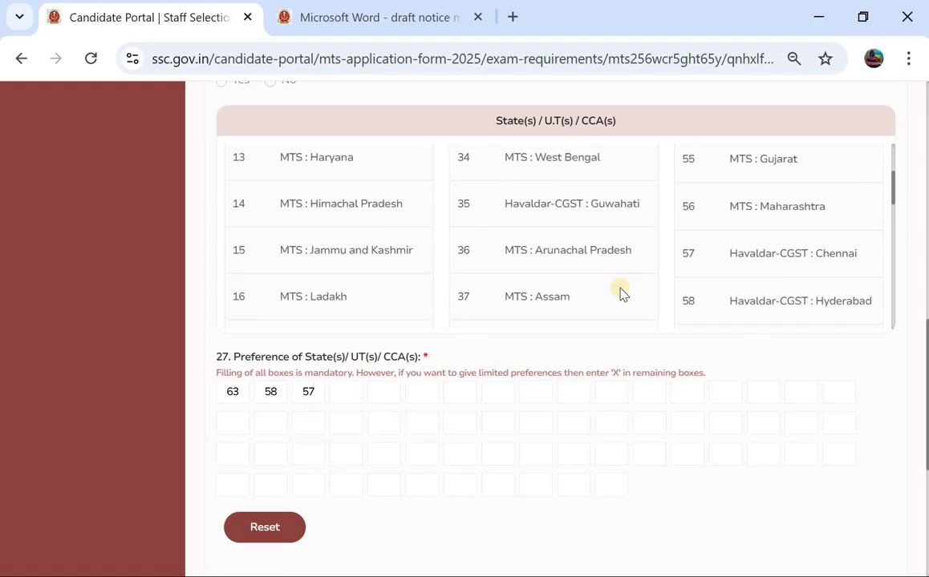
left_click(340, 400)
left_click(348, 446)
Step: Fill all remaining preference boxes of question 27 with X, starting from the fifth box
scroll(551, 297, "up", 2)
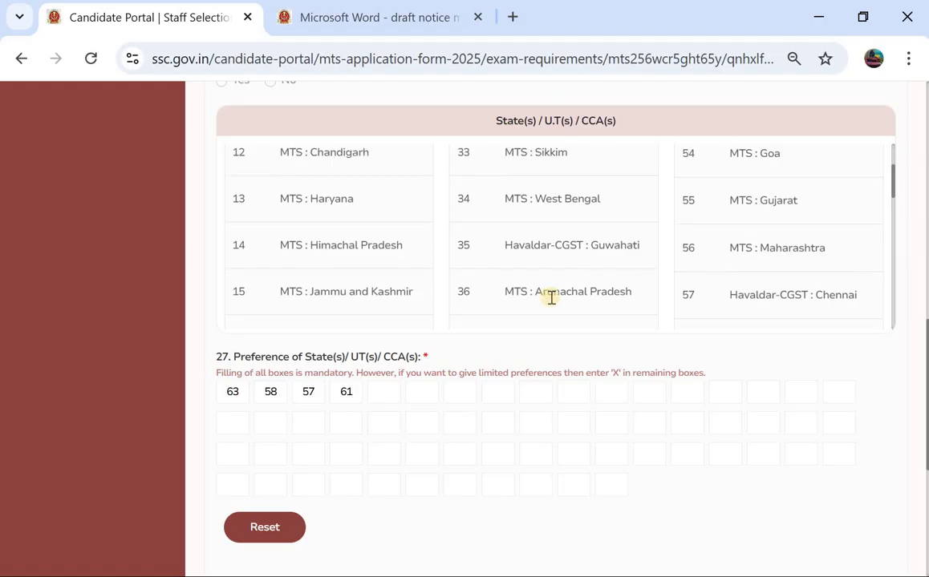
scroll(551, 302, "up", 1)
scroll(551, 301, "down", 4)
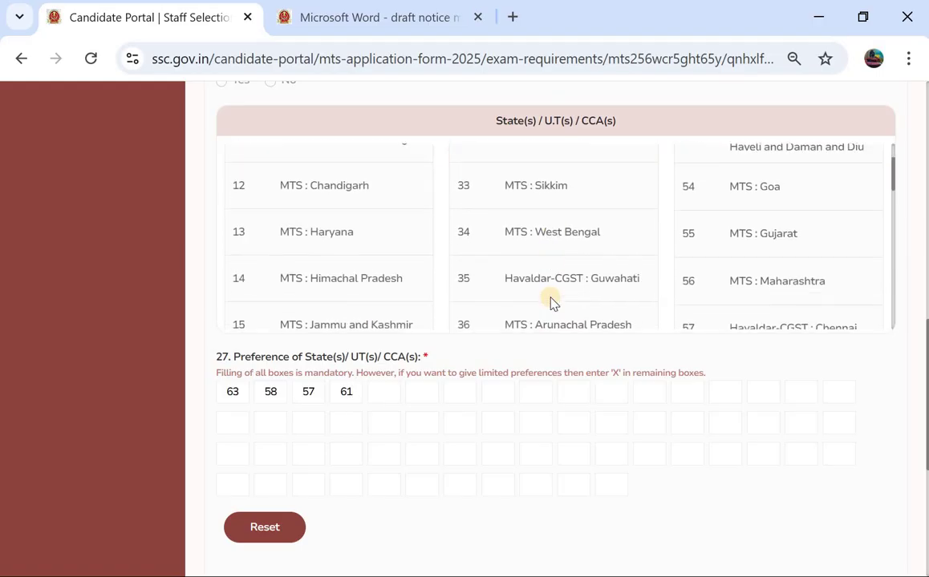
scroll(551, 302, "down", 3)
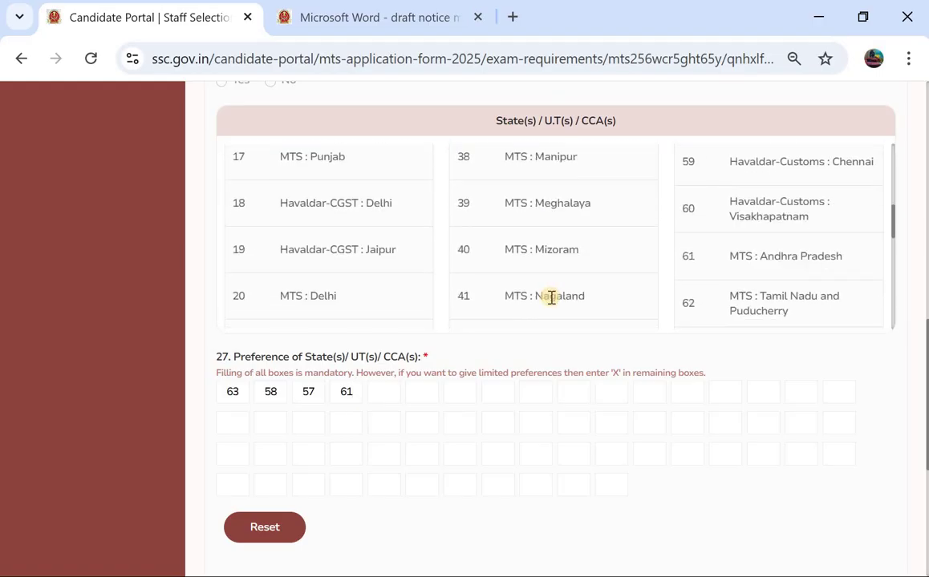
scroll(642, 271, "down", 1)
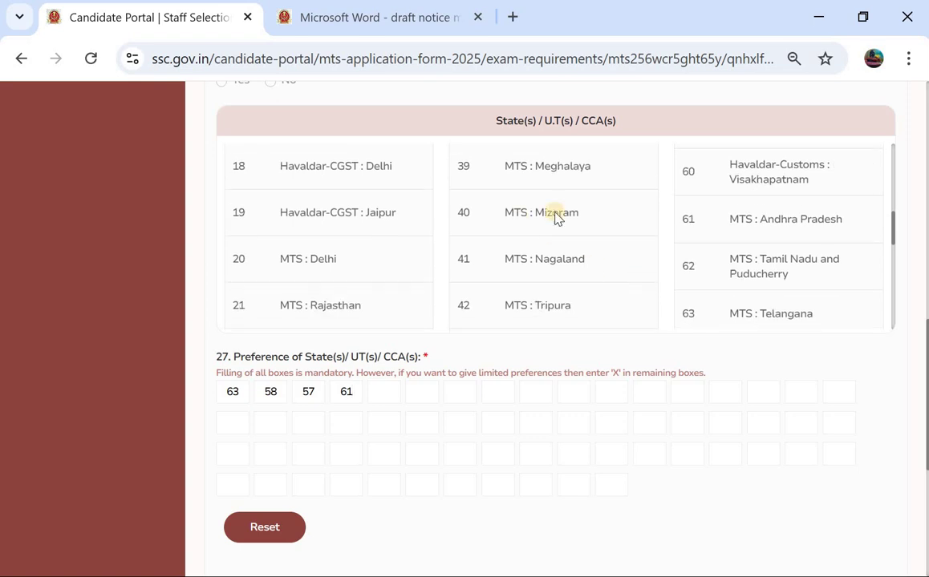
left_click(379, 388)
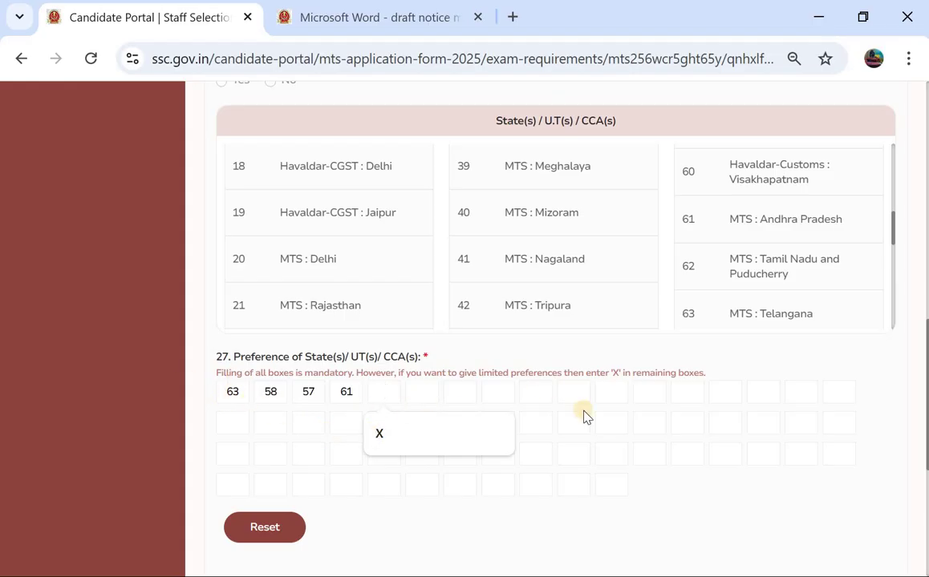
type("X")
key("BackSpace")
left_click(392, 434)
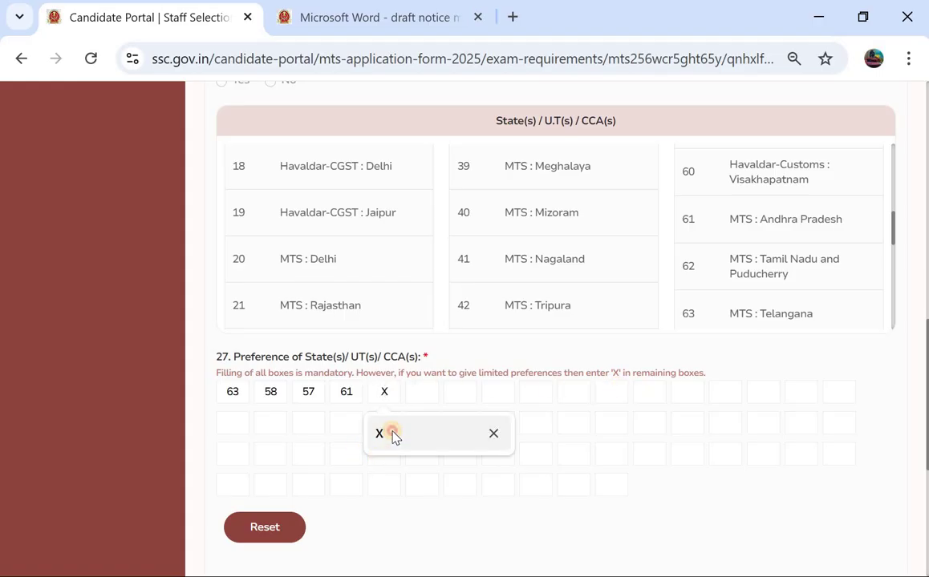
left_click(415, 393)
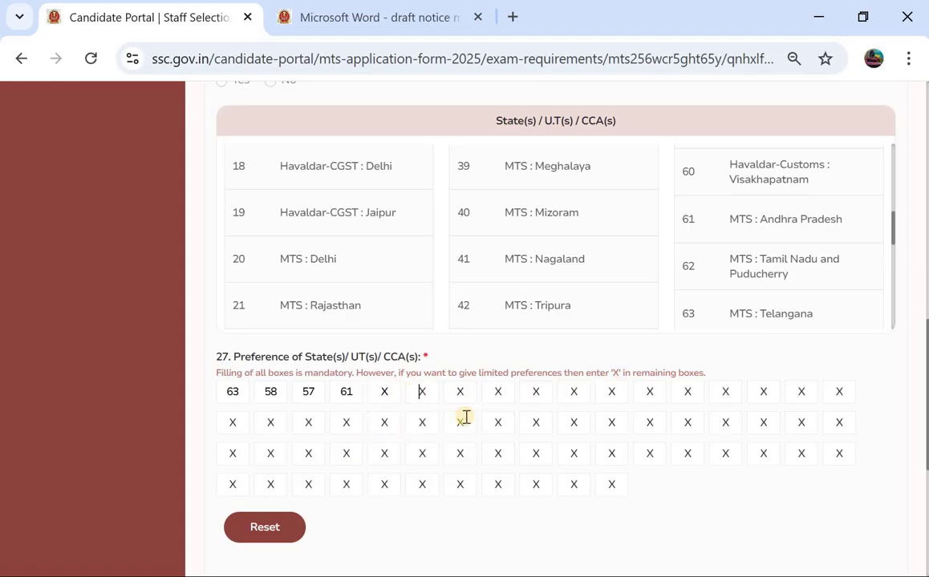
Step: Compare the filled preference boxes of question 27 with the State, UT and CCA code table
scroll(465, 417, "down", 1)
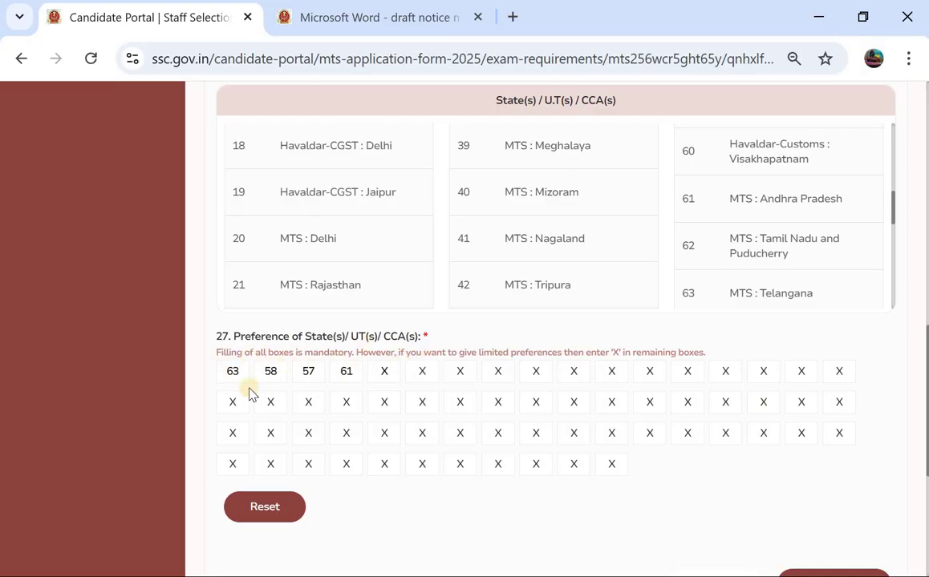
left_click(421, 371)
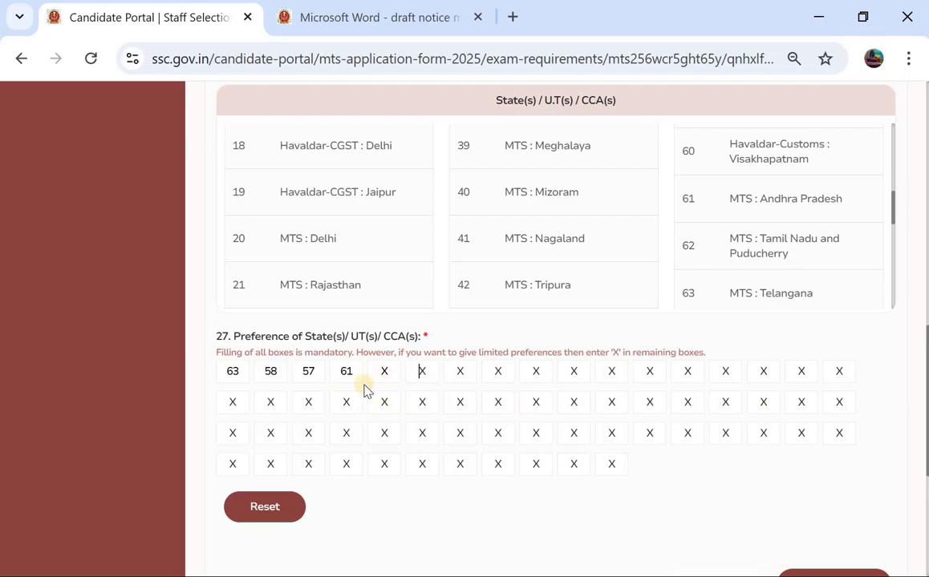
scroll(617, 275, "up", 1)
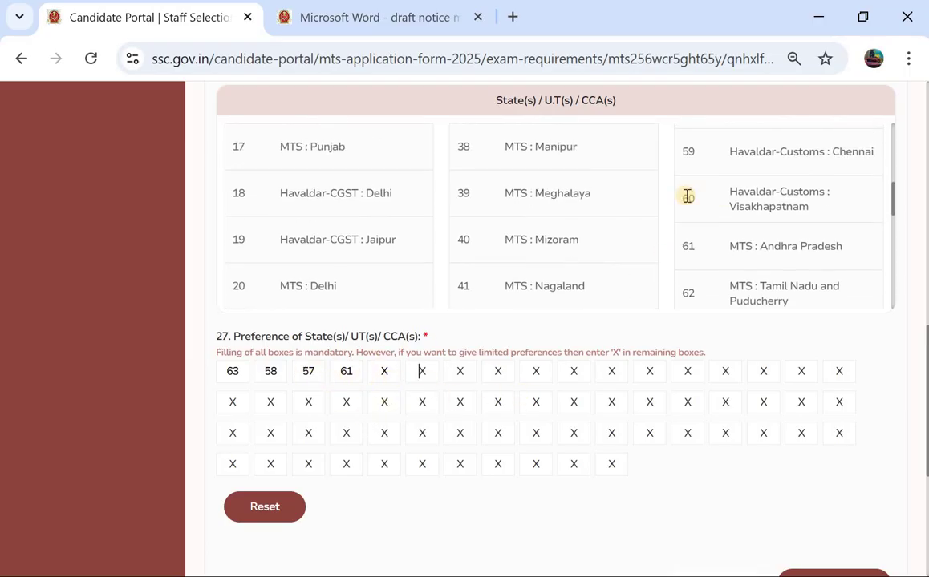
scroll(685, 197, "up", 1)
scroll(696, 176, "up", 2)
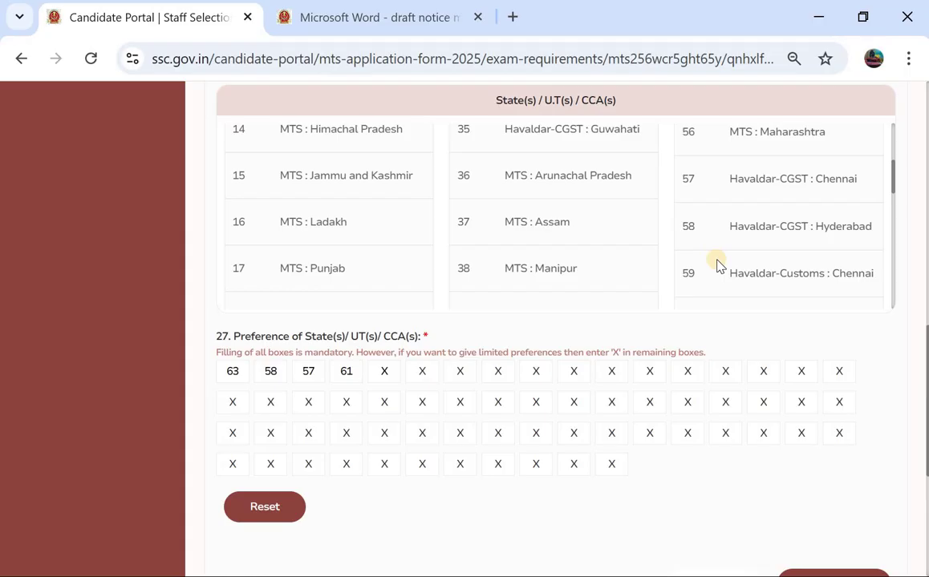
scroll(718, 264, "down", 1)
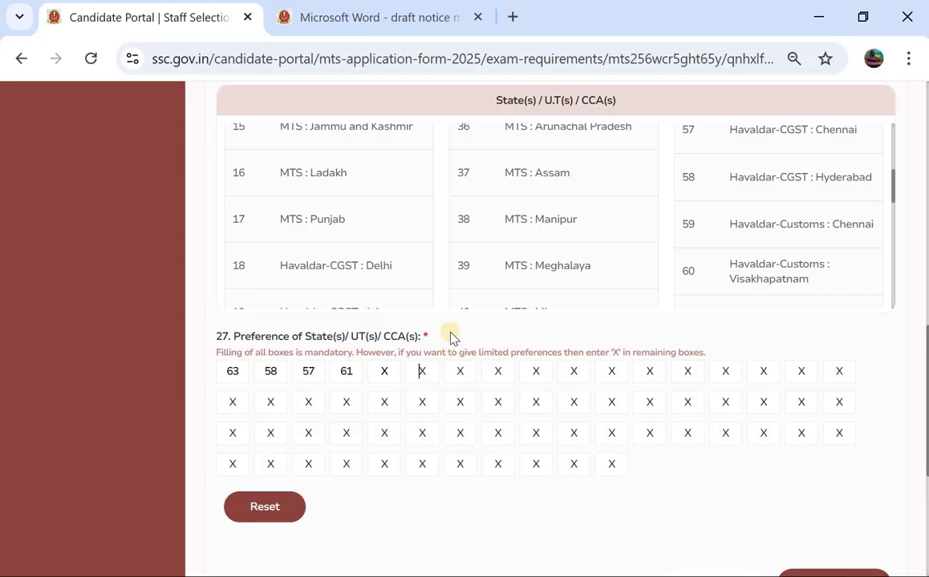
scroll(451, 335, "down", 1)
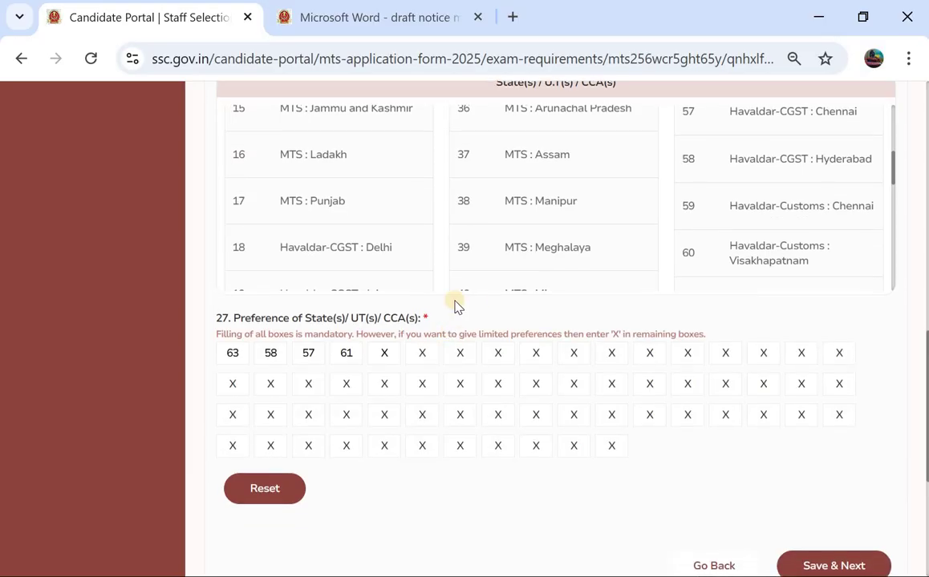
scroll(454, 305, "up", 1)
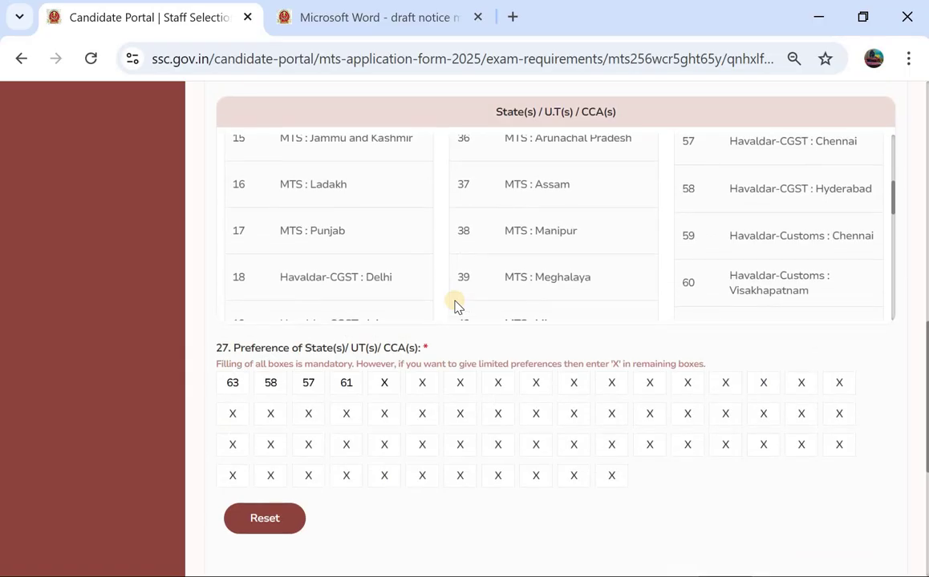
scroll(455, 305, "up", 3)
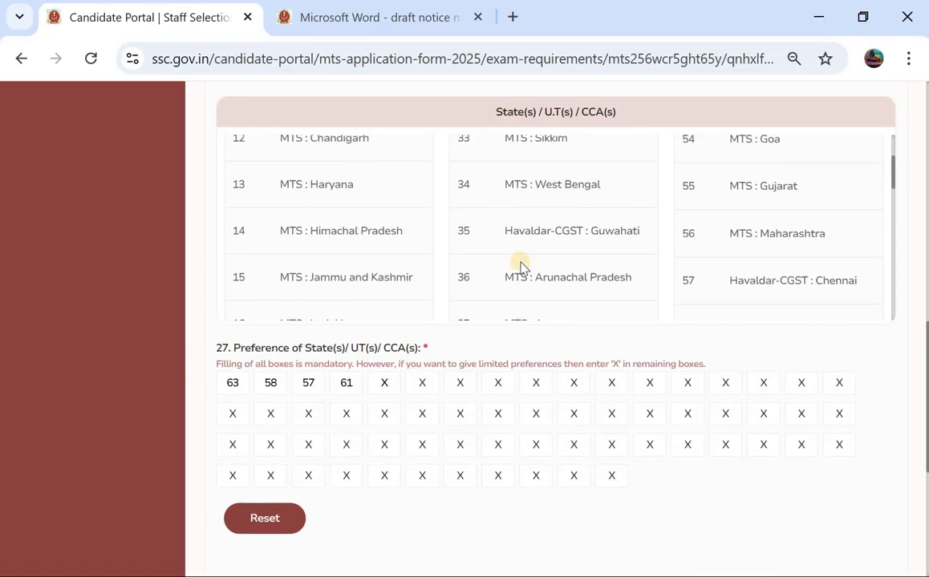
Step: Save the Additional Information-II section and proceed to the photograph and signature upload page
scroll(522, 266, "down", 3)
scroll(737, 336, "down", 2)
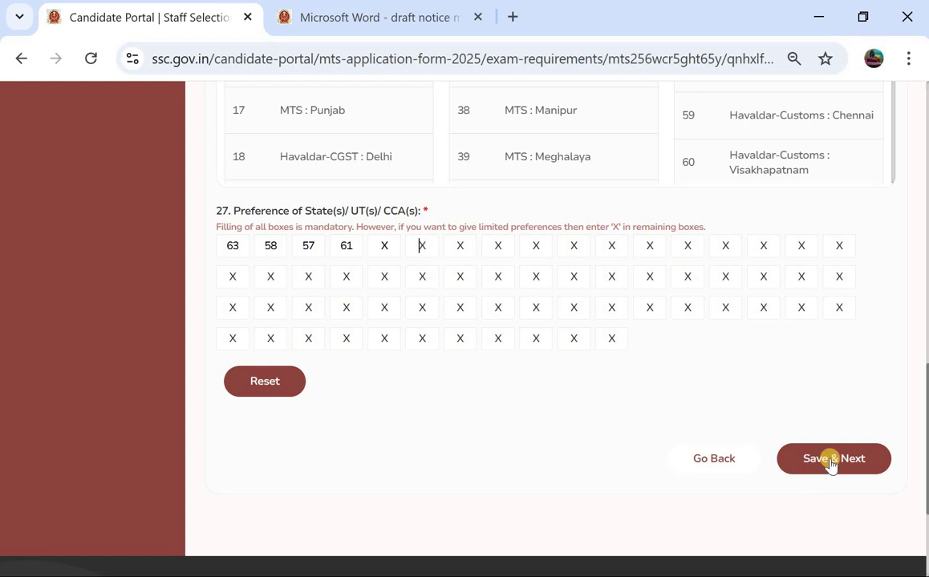
left_click(831, 460)
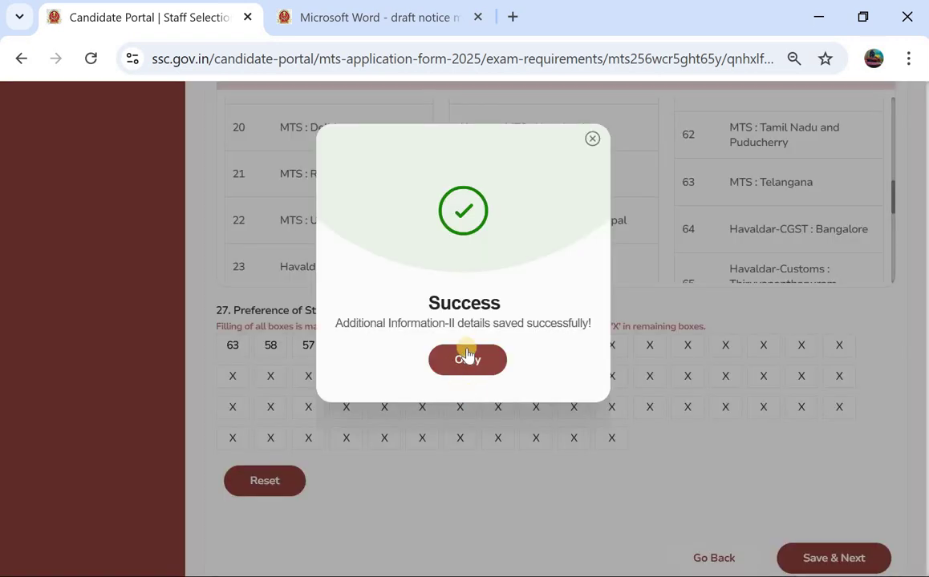
left_click(467, 358)
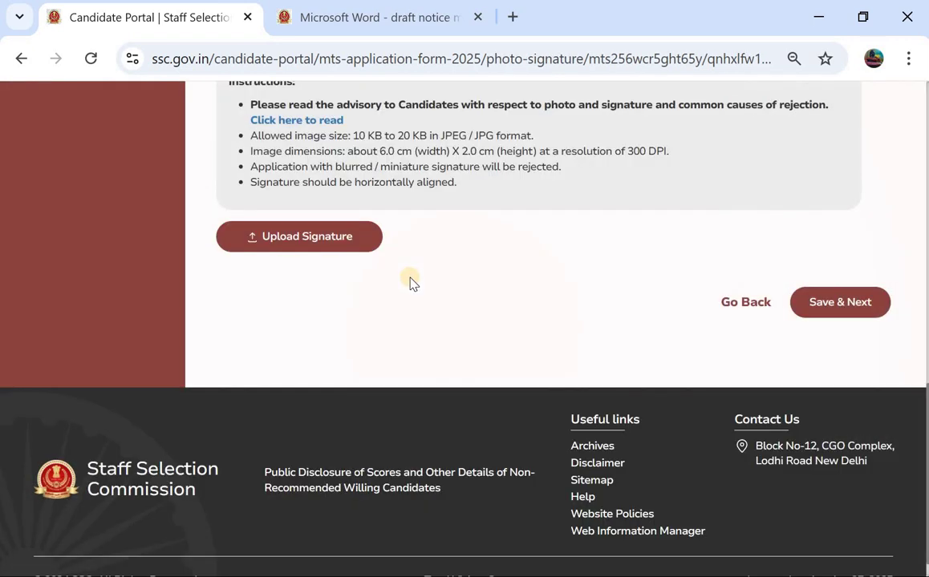
Step: Open a blank browser tab and check the face authentication status and process on the Upload Photograph & Signature page
scroll(409, 280, "up", 3)
scroll(409, 281, "up", 8)
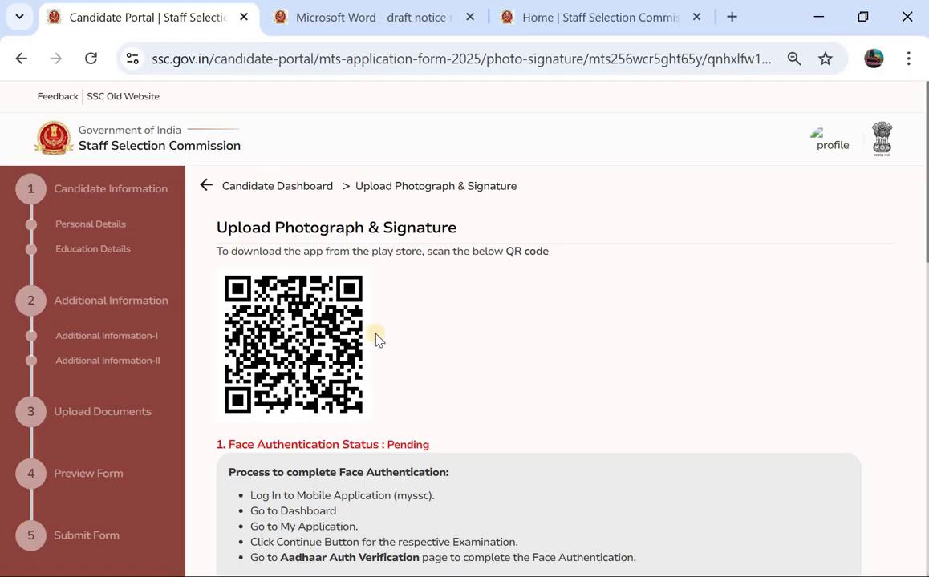
left_click(732, 21)
left_click(119, 15)
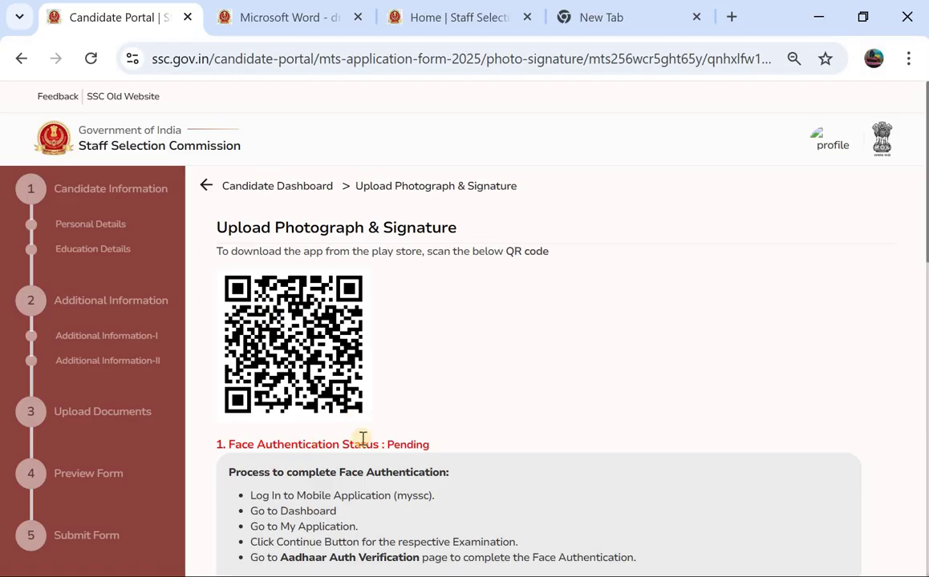
Step: Search Google for "my ssc app" in the blank browser tab
left_click(652, 17)
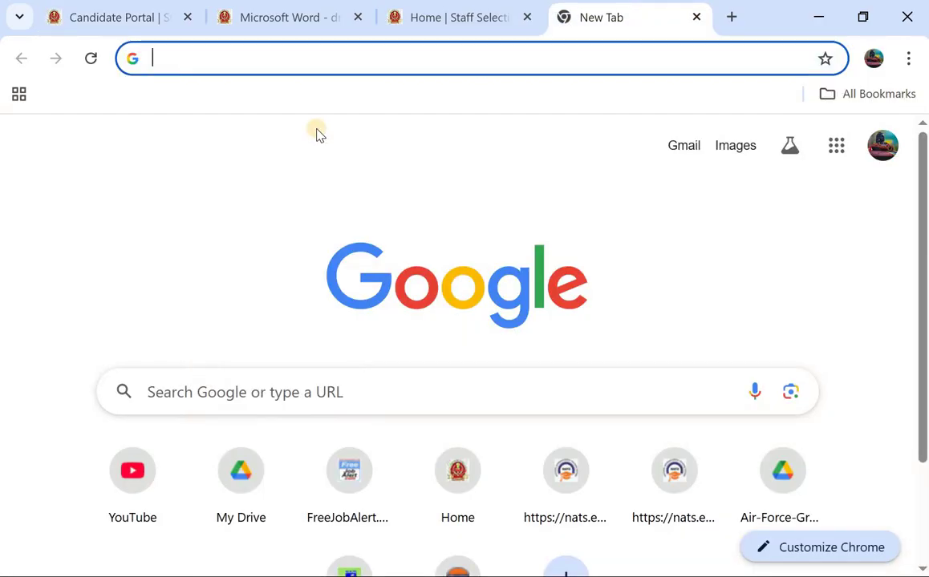
type("SS")
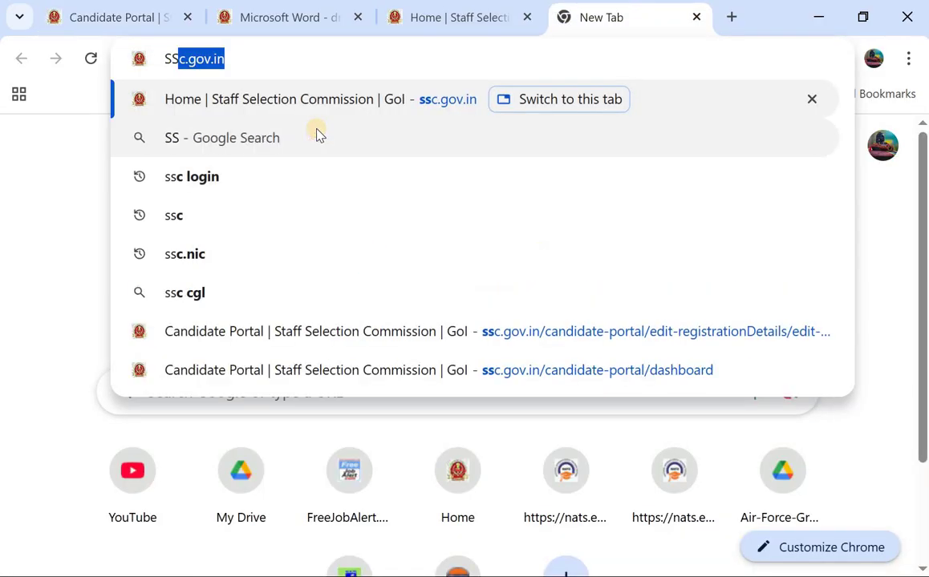
key("BackSpace")
key("BackSpace")
key("BackSpace")
type("MY")
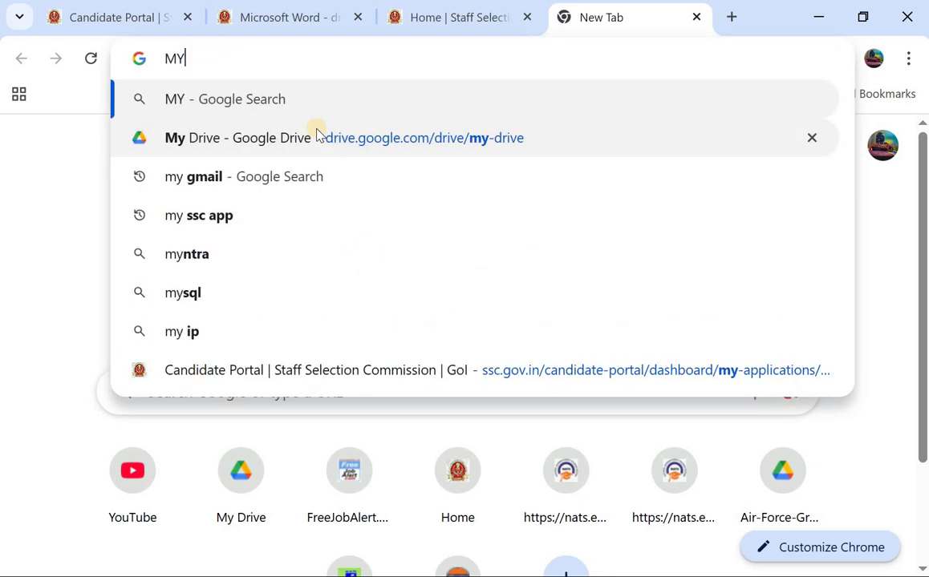
left_click(204, 215)
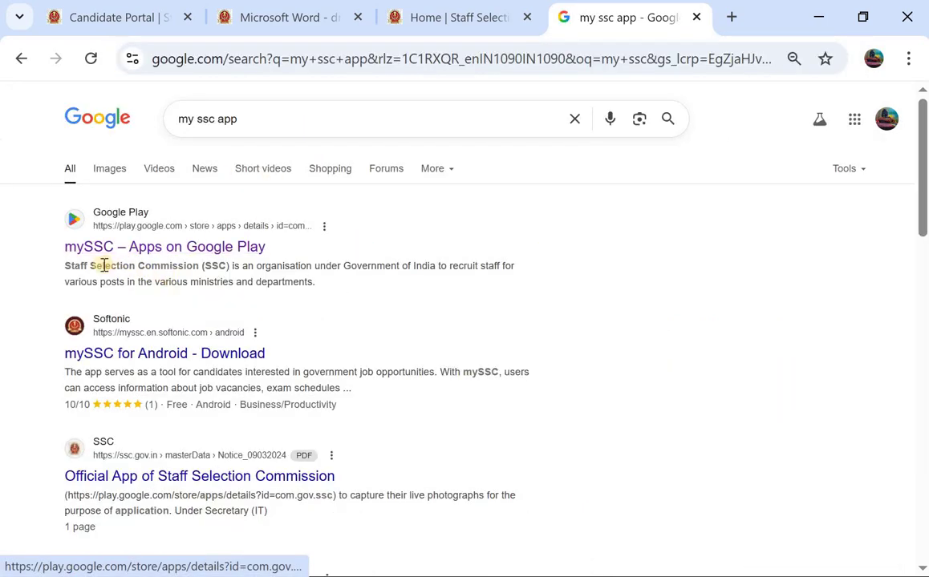
Step: Open the mySSC listing on Google Play and enlarge its Candidate Login/Signup screenshot
left_click(156, 248)
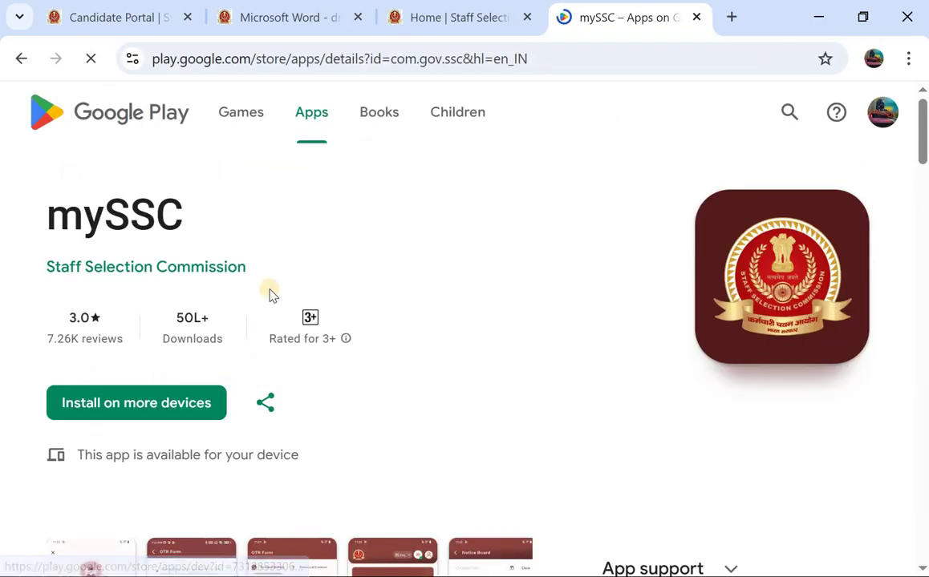
scroll(732, 298, "down", 5)
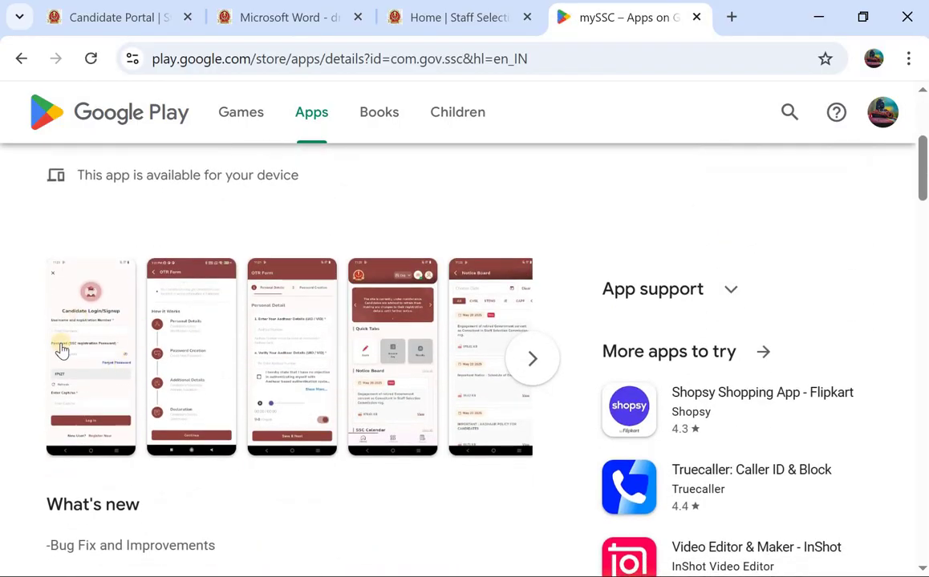
left_click(56, 317)
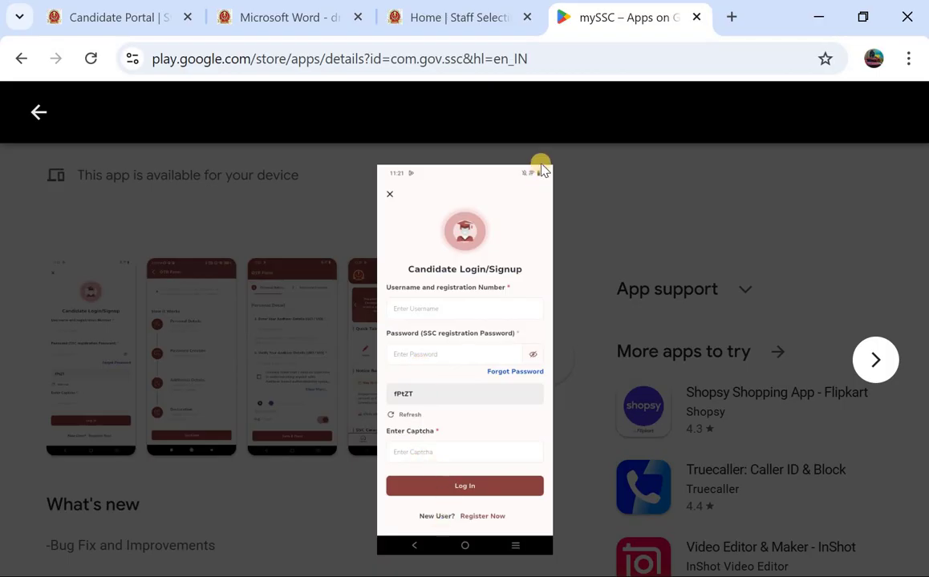
Step: View the enlarged OTR Form and home page Quick Tabs screenshots in the mySSC Google Play listing
left_click(295, 192)
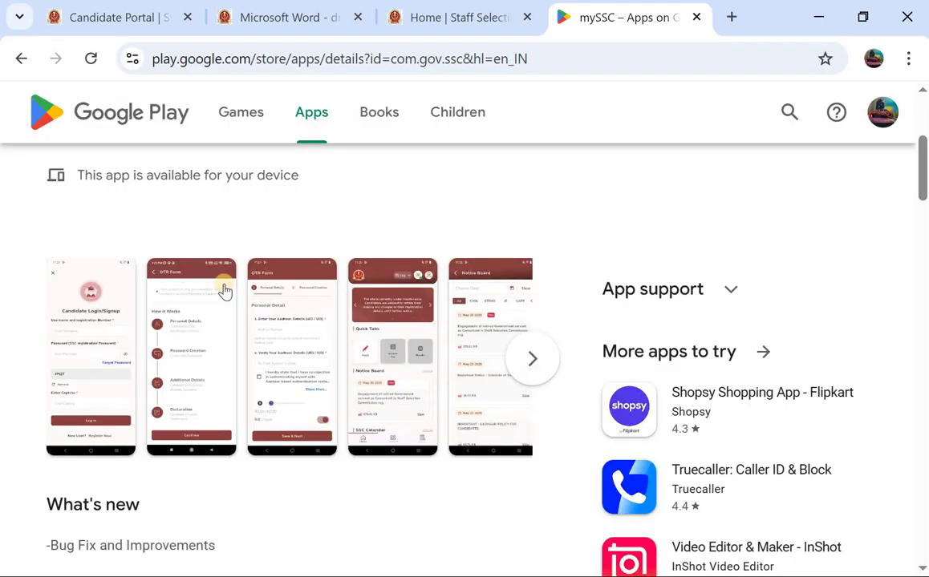
left_click(168, 296)
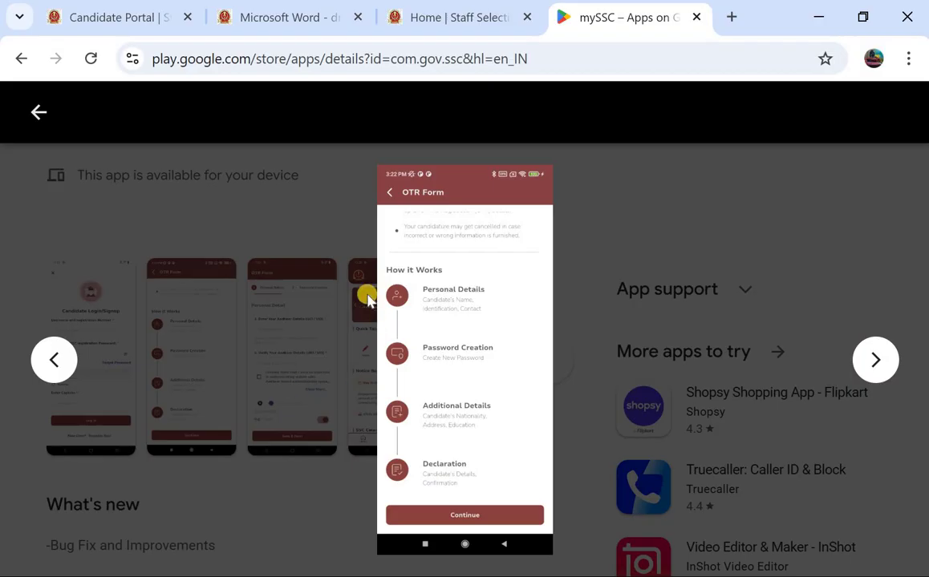
left_click(357, 202)
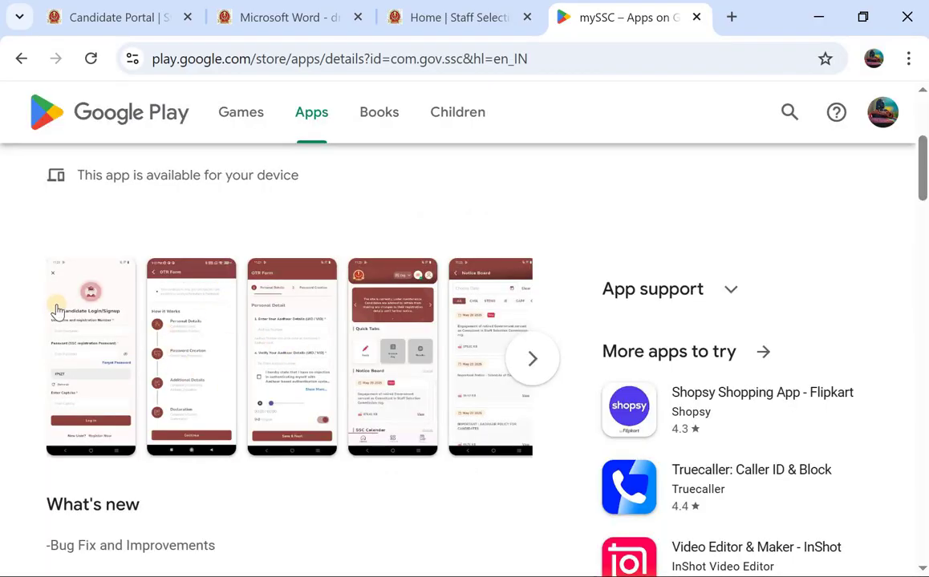
left_click(371, 303)
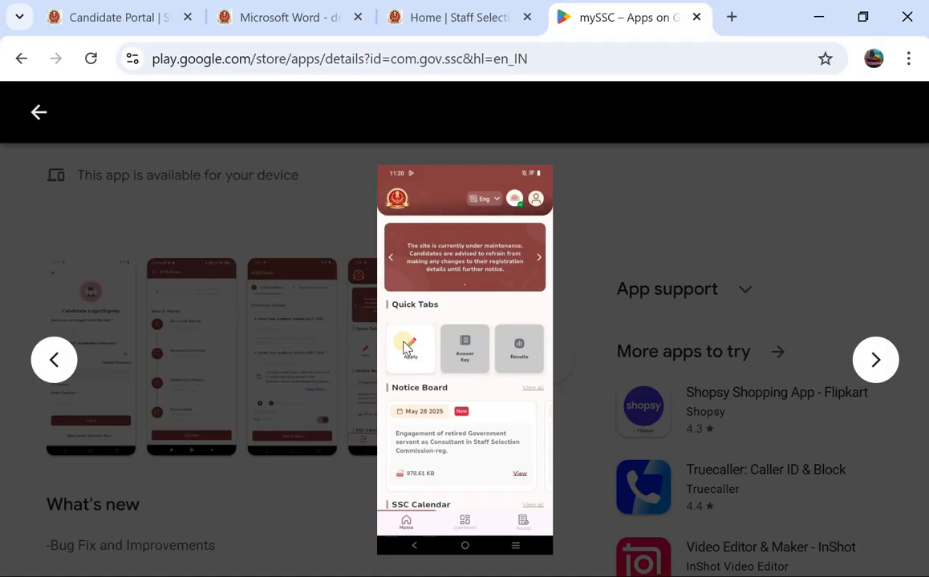
left_click(305, 332)
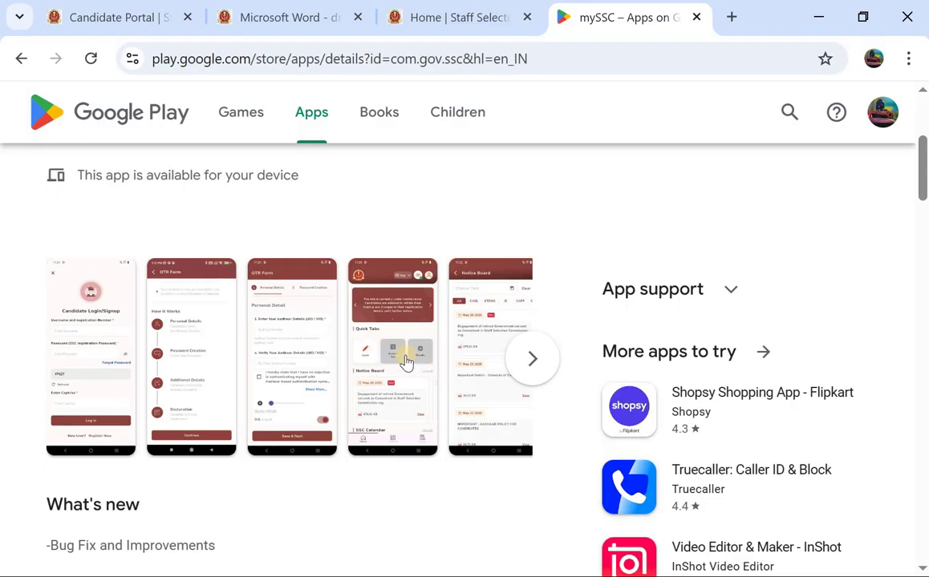
Step: View the enlarged Notice Board and Dashboard Live Examinations screenshots in the mySSC listing
left_click(468, 348)
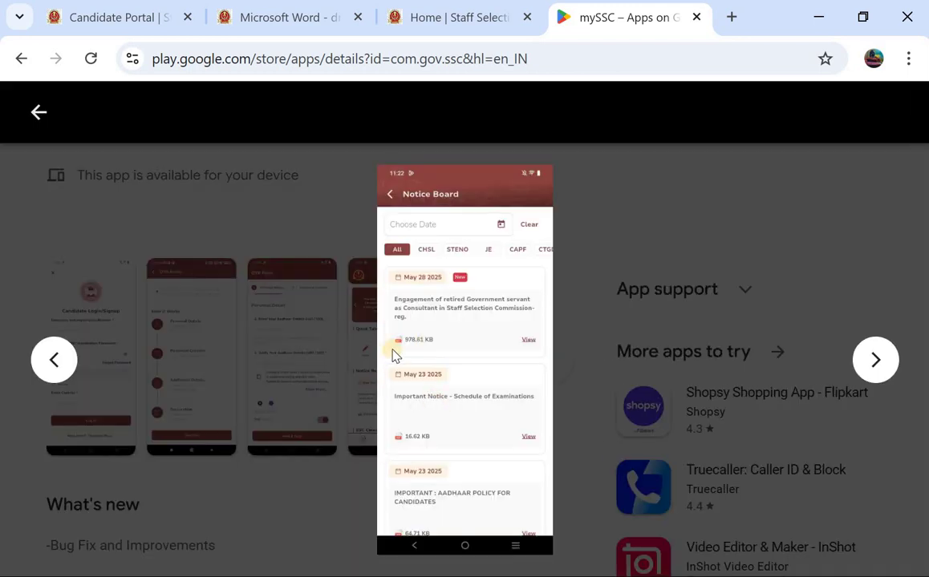
left_click(354, 398)
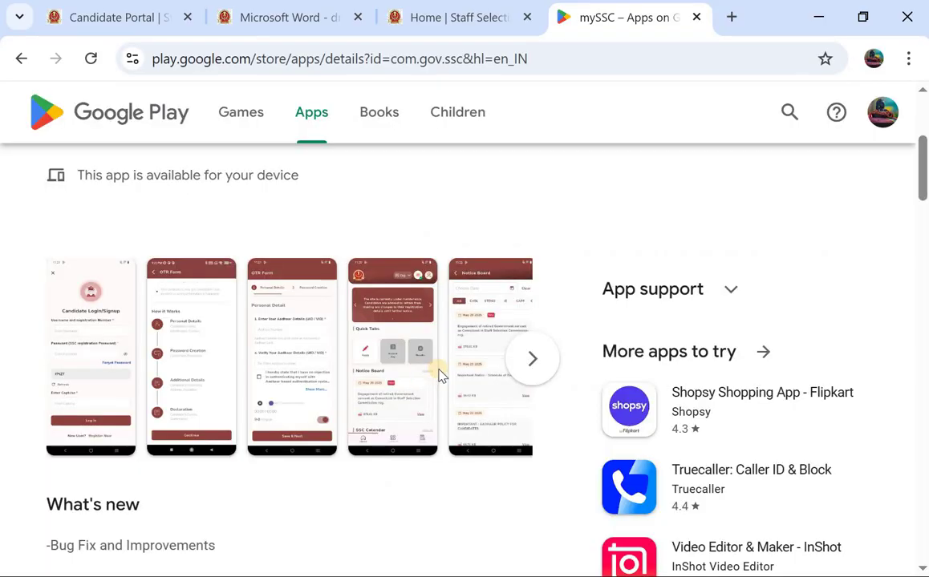
left_click(522, 364)
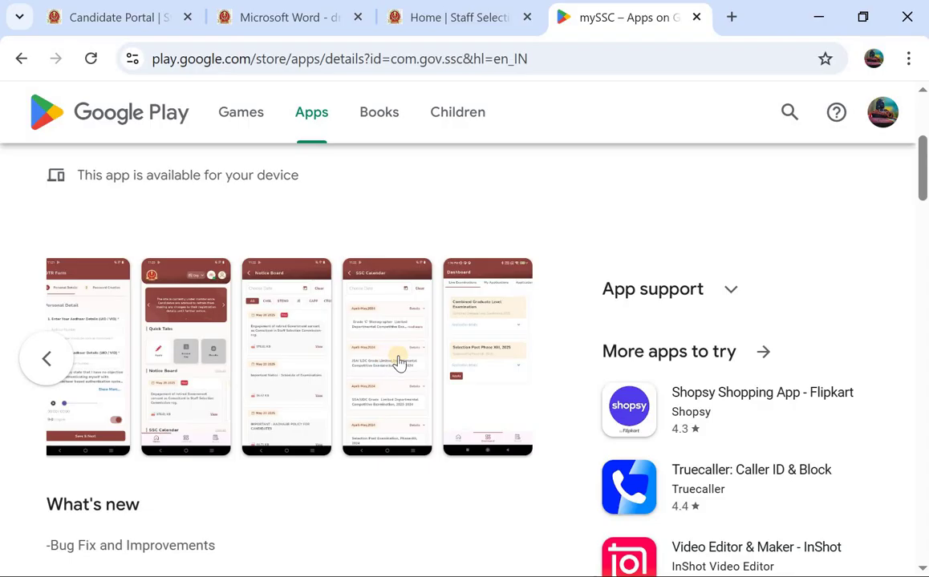
left_click(459, 360)
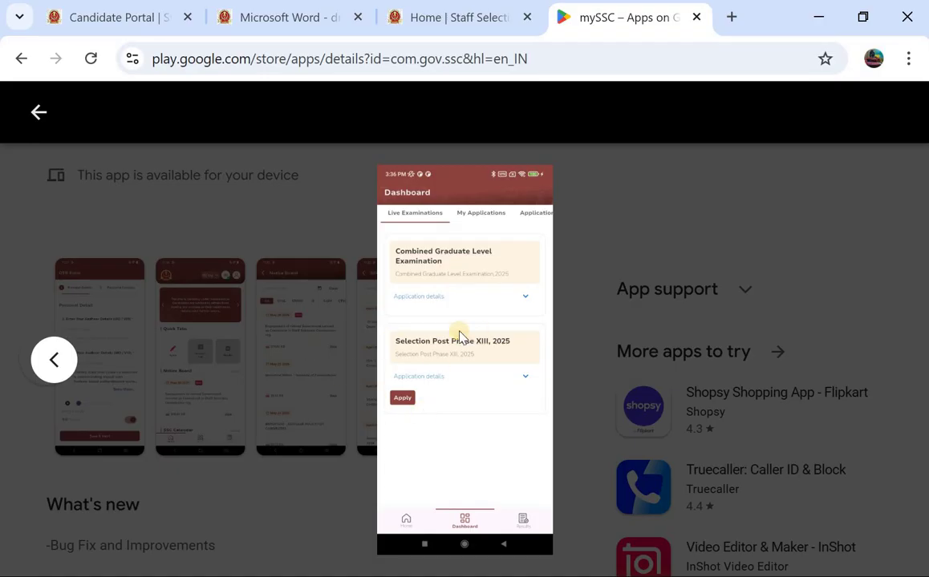
left_click(265, 346)
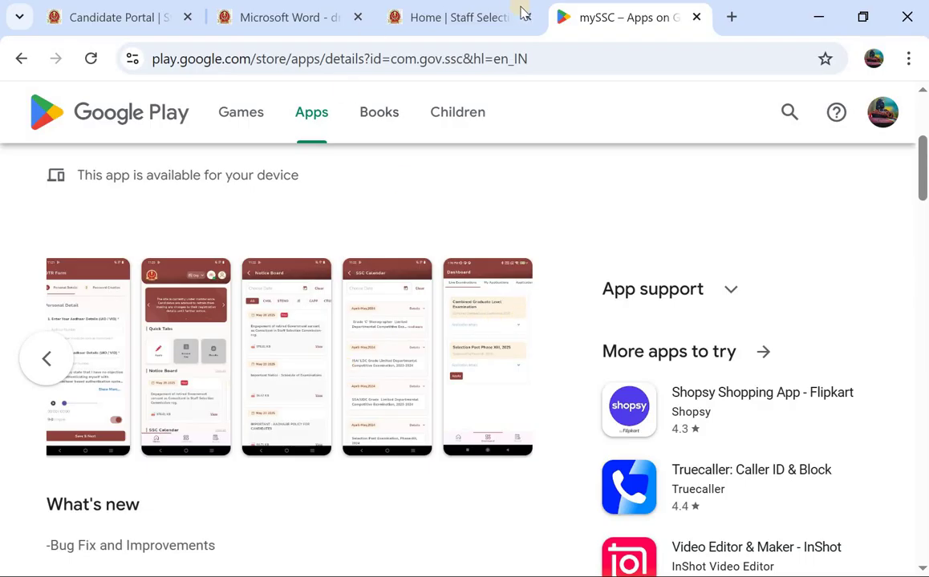
Step: Return to the Upload Photograph & Signature page and review the face authentication status plus the photograph and signature instructions
left_click(461, 16)
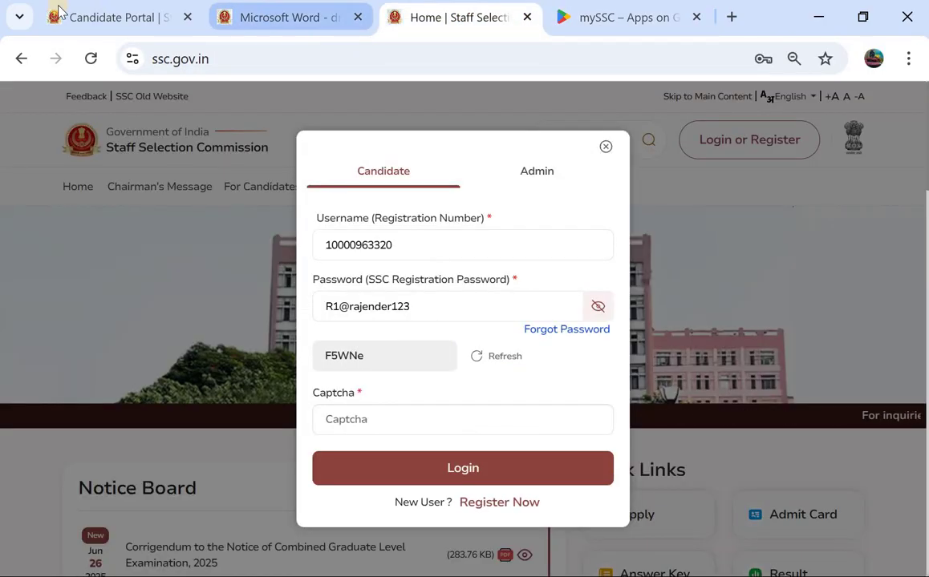
left_click(83, 20)
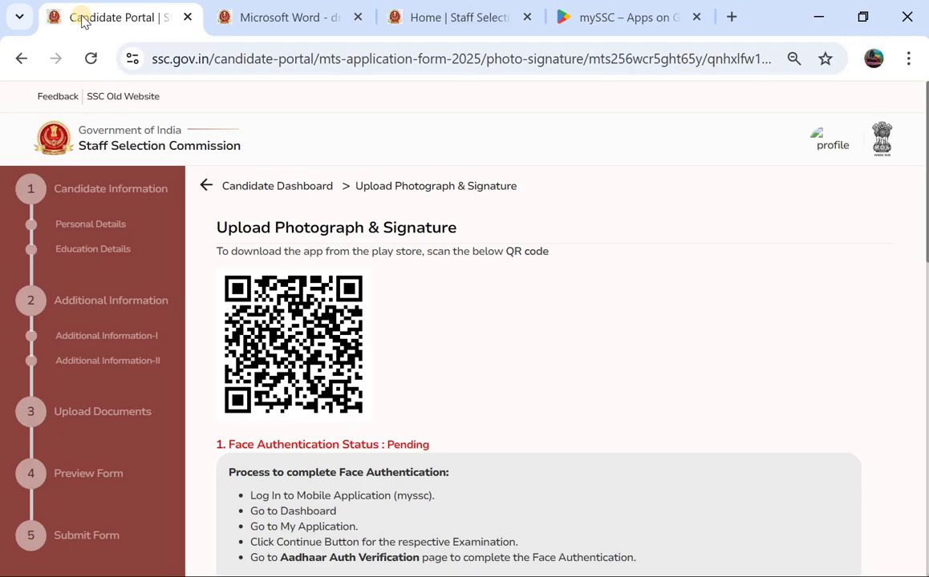
scroll(4, 202, "down", 1)
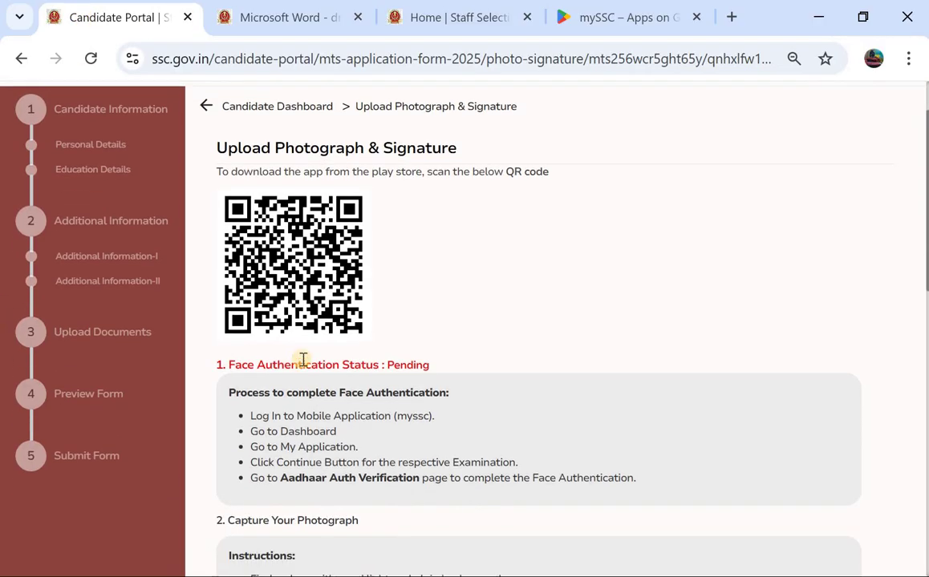
scroll(303, 359, "down", 4)
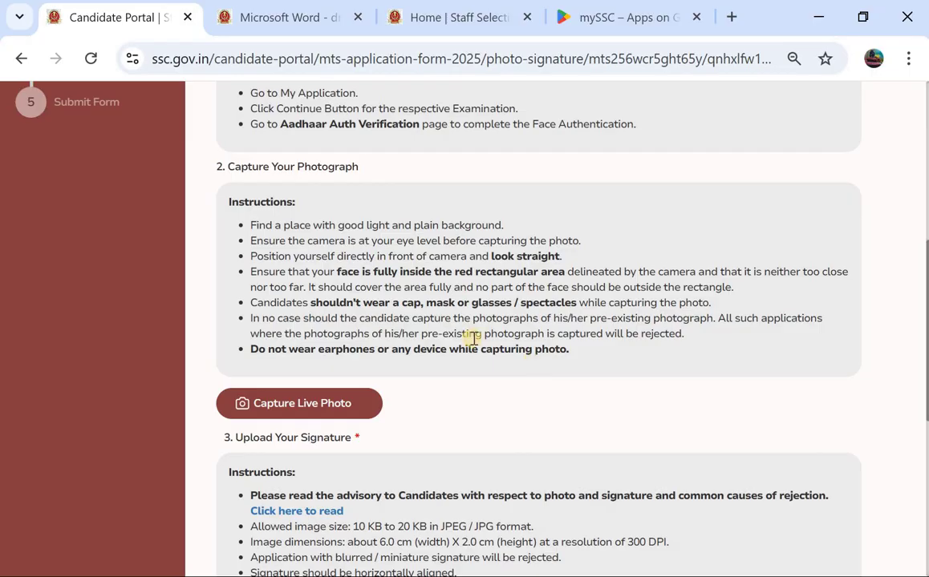
scroll(539, 298, "down", 1)
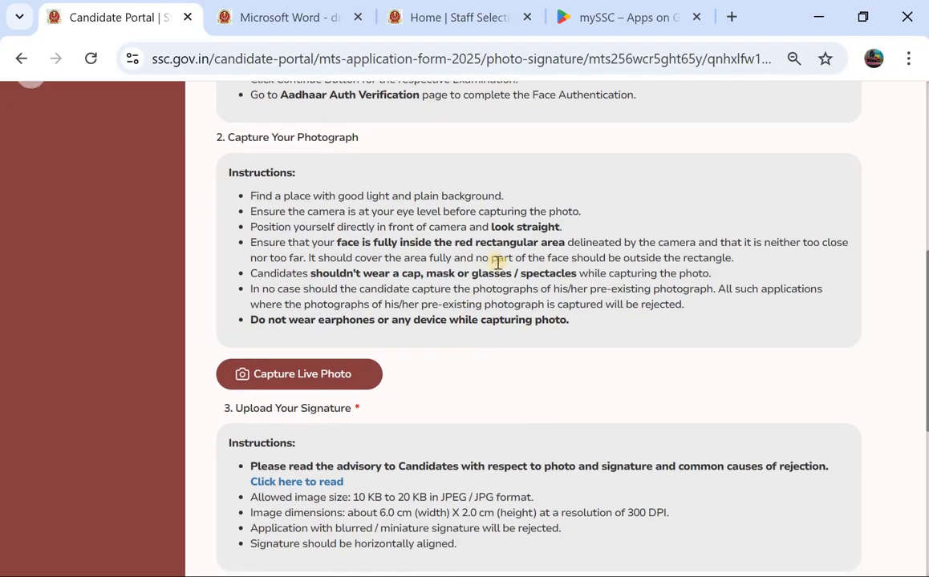
scroll(493, 264, "down", 2)
scroll(440, 300, "down", 2)
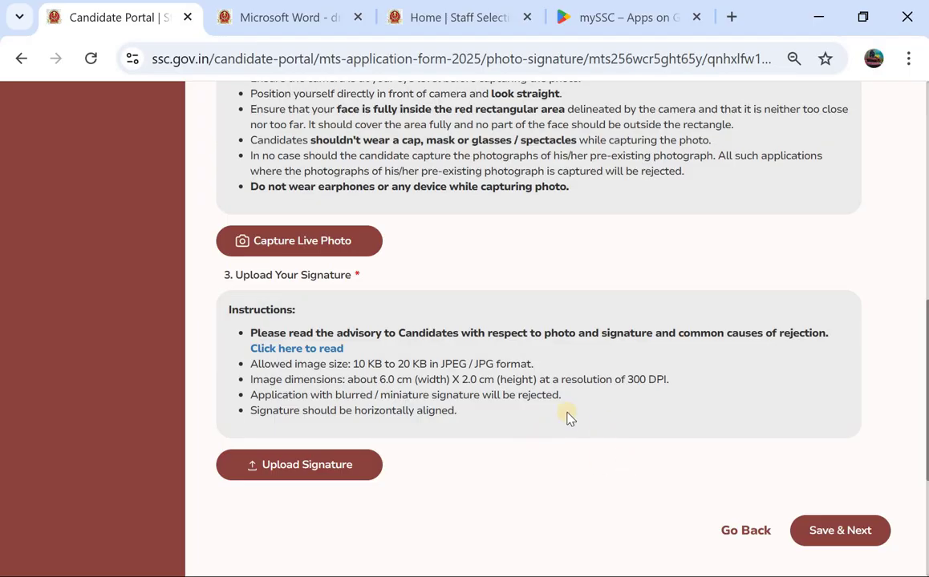
scroll(565, 413, "up", 2)
scroll(567, 413, "down", 2)
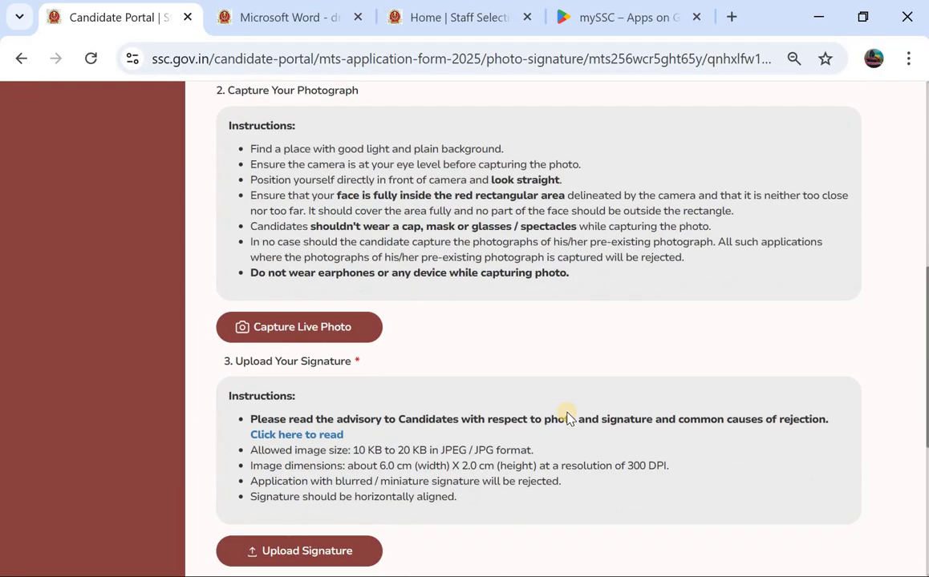
scroll(753, 445, "down", 1)
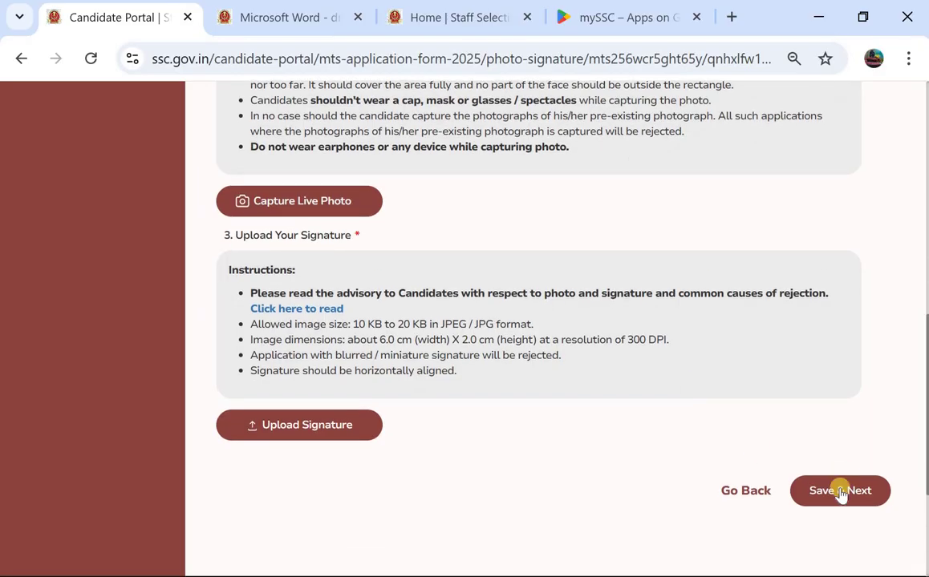
scroll(570, 327, "up", 6)
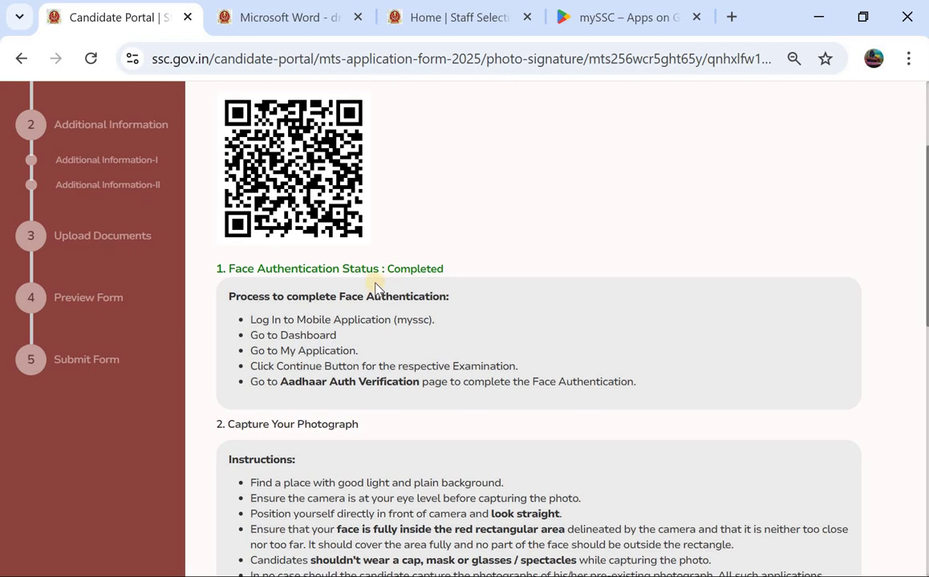
Step: Review the candidate's personal, matriculation, address and contact details in the Preview Form's Candidate Information section
scroll(379, 287, "down", 1)
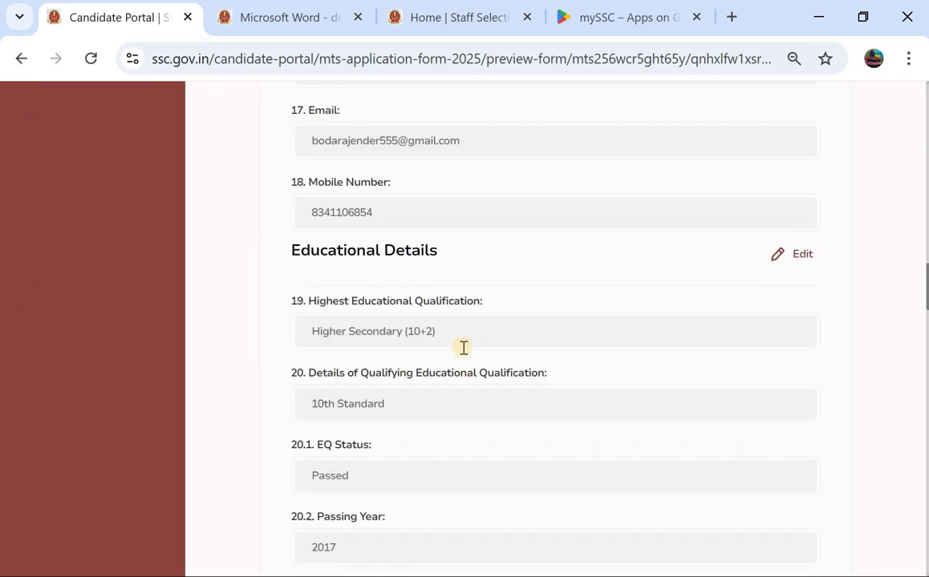
scroll(463, 348, "up", 1)
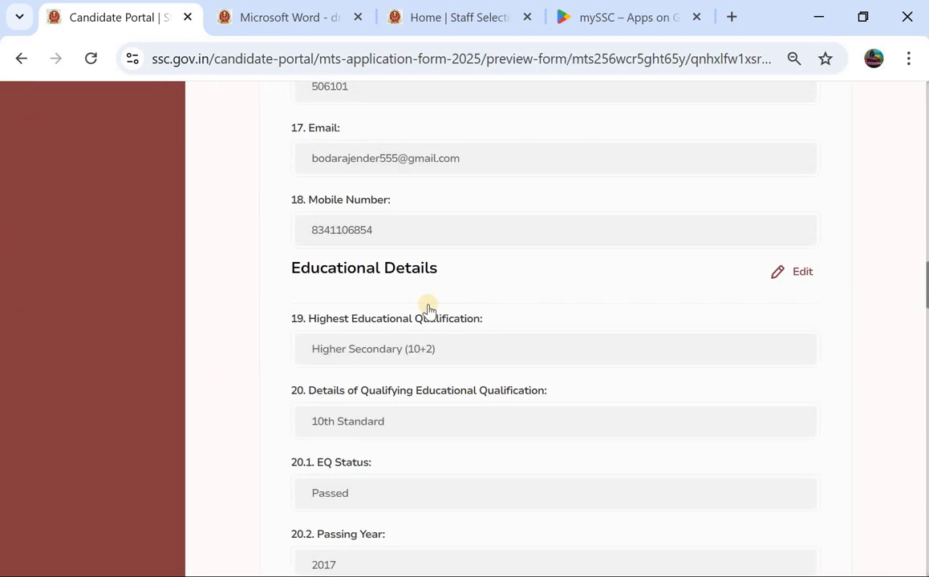
scroll(428, 311, "up", 10)
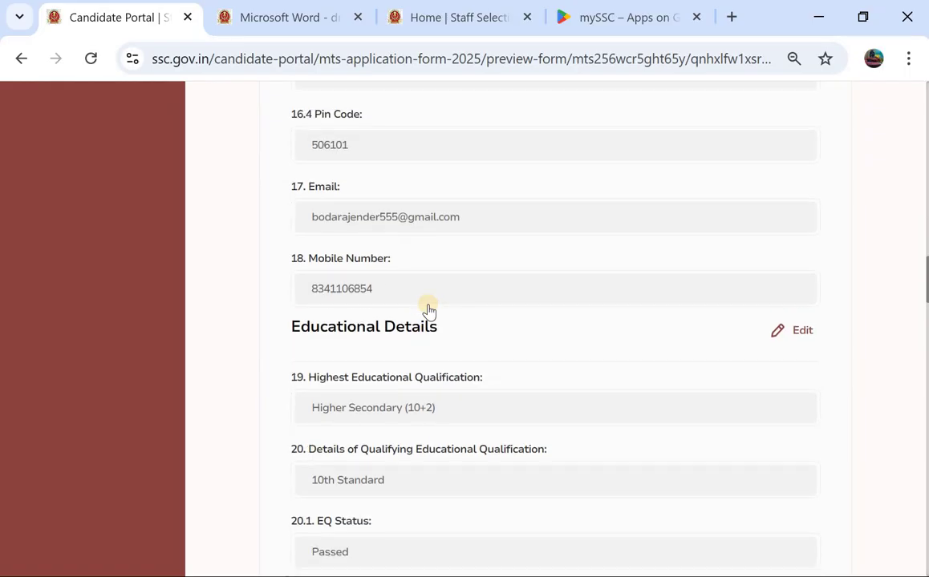
scroll(429, 310, "up", 1)
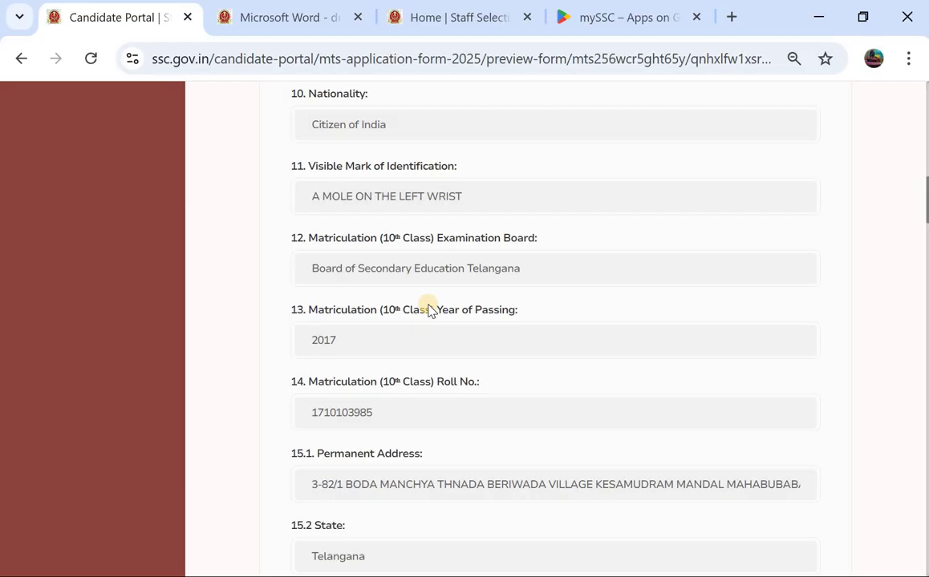
scroll(427, 311, "down", 12)
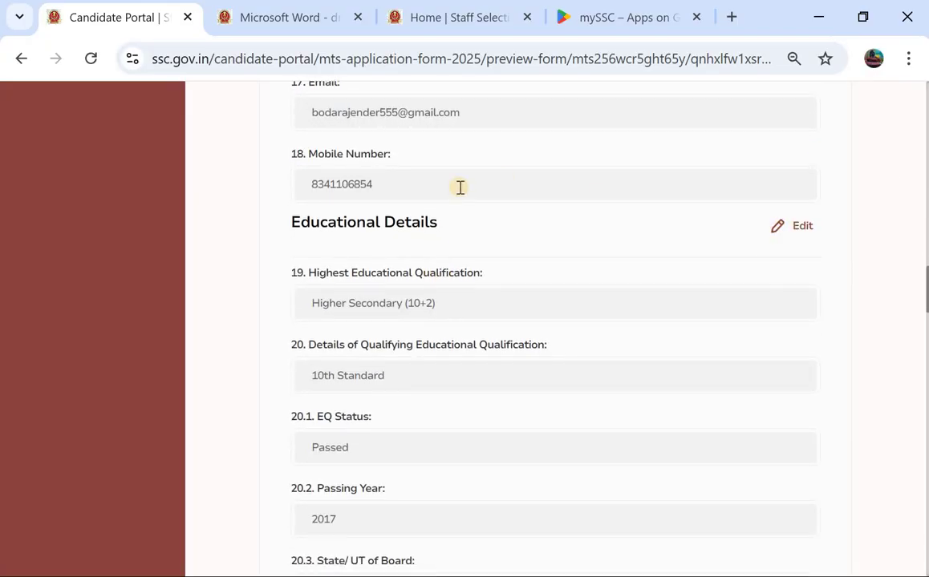
scroll(458, 187, "up", 10)
scroll(459, 188, "down", 15)
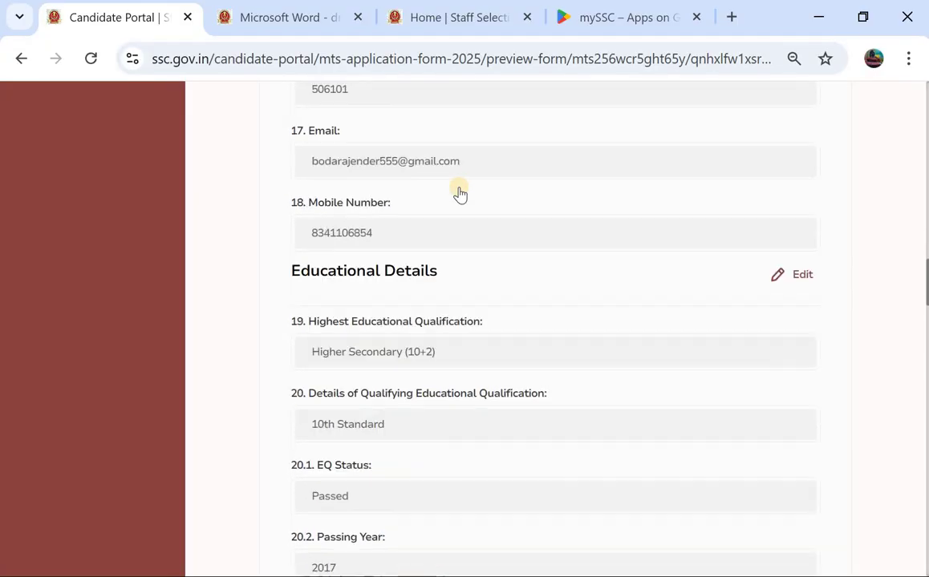
scroll(460, 193, "up", 15)
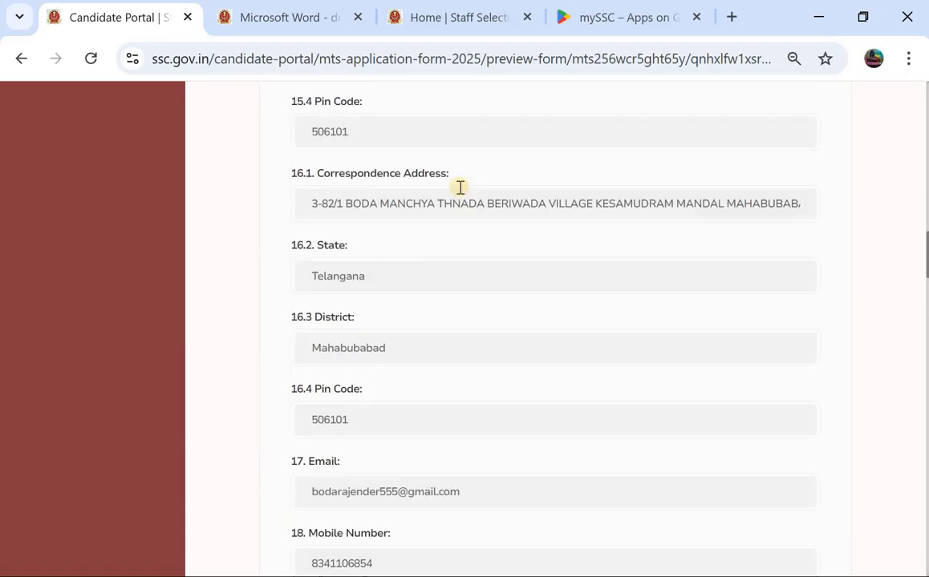
scroll(460, 193, "up", 4)
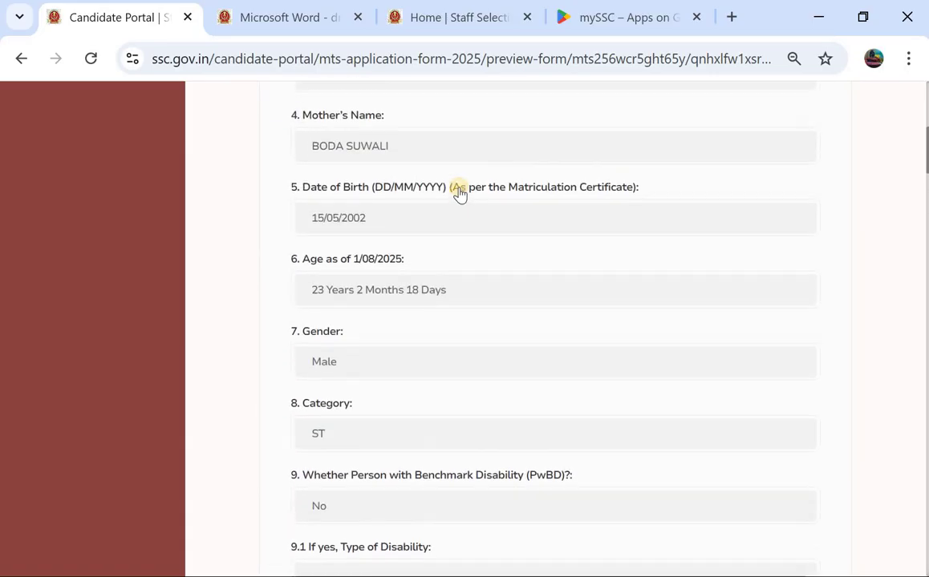
scroll(459, 193, "up", 3)
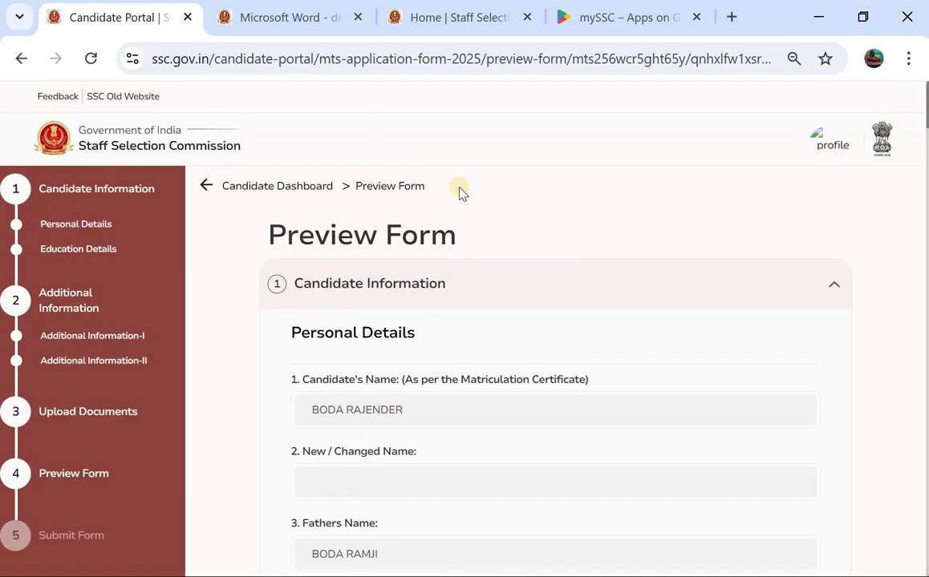
Step: Recheck the Preview Form from its beginning through Educational Details to the Additional Details section
scroll(460, 193, "down", 8)
scroll(460, 194, "down", 8)
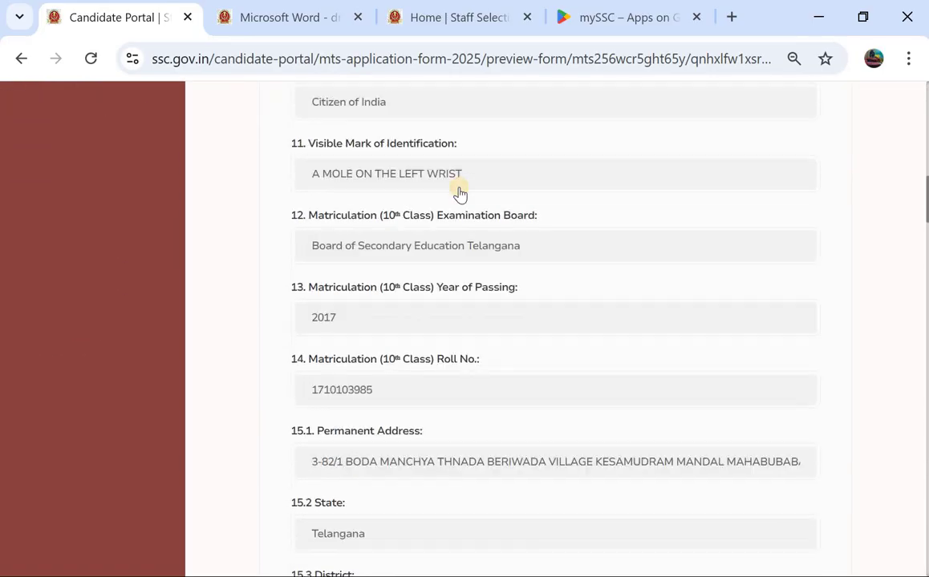
scroll(459, 191, "down", 15)
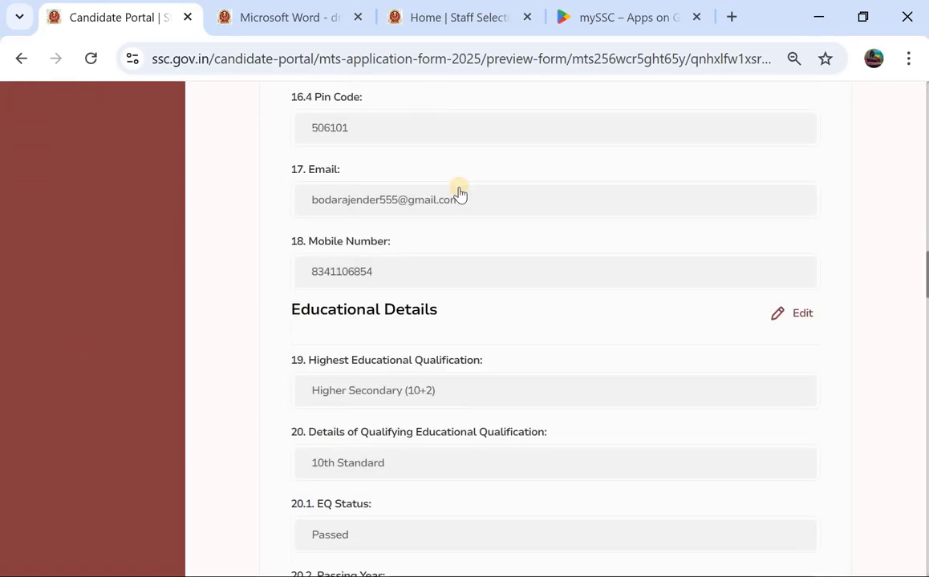
scroll(460, 193, "up", 4)
scroll(459, 193, "down", 4)
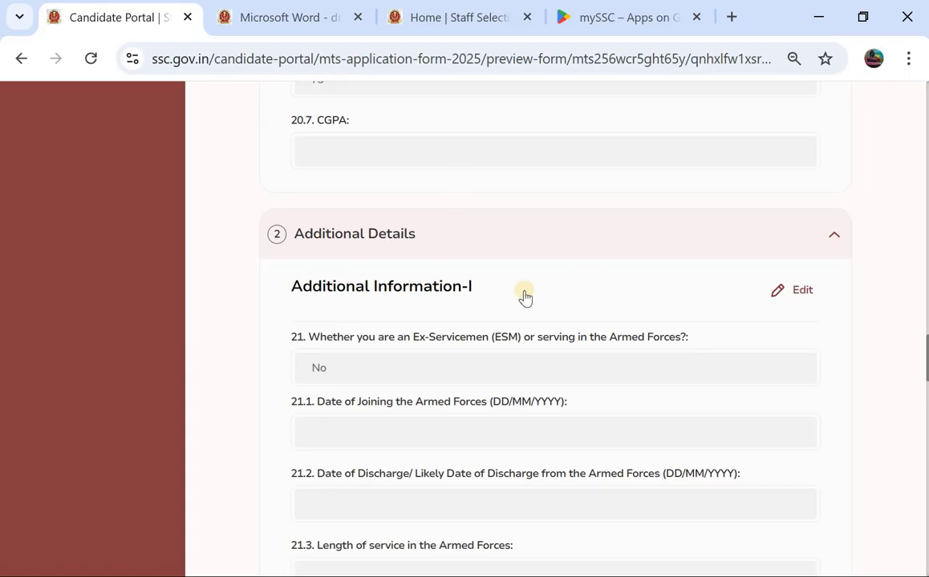
Step: Check the photo and signature at the end of the Preview Form, save it and proceed to the Declaration page
scroll(525, 297, "down", 15)
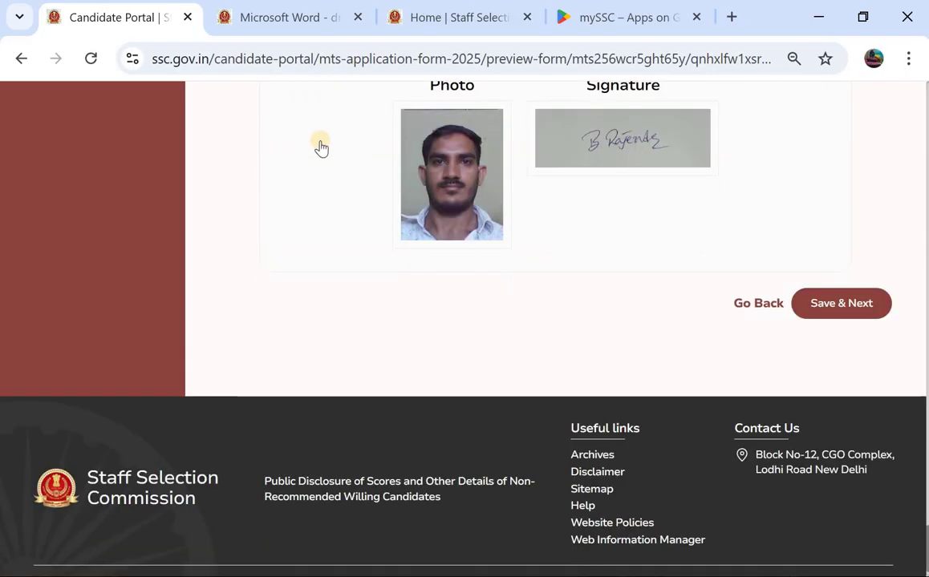
scroll(321, 149, "up", 2)
scroll(321, 149, "down", 3)
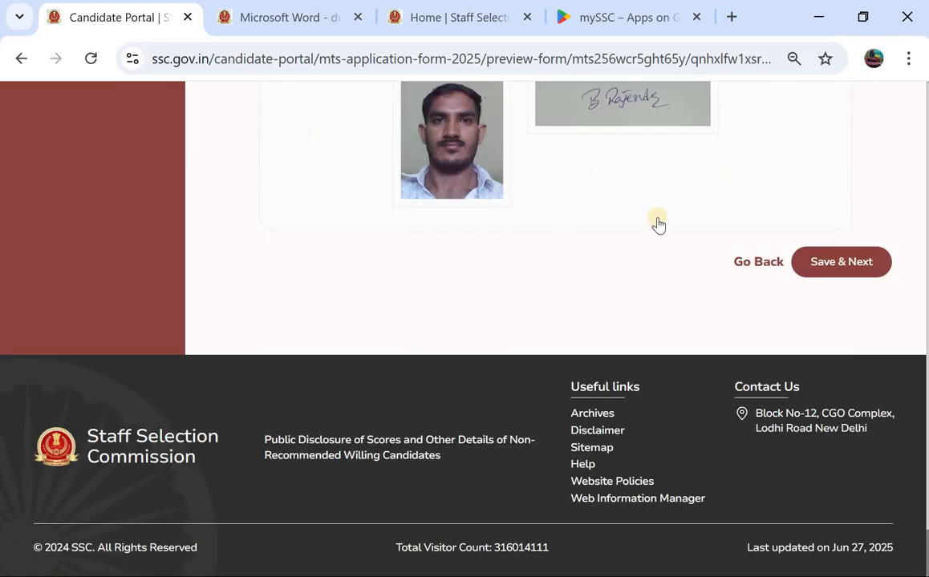
left_click(829, 260)
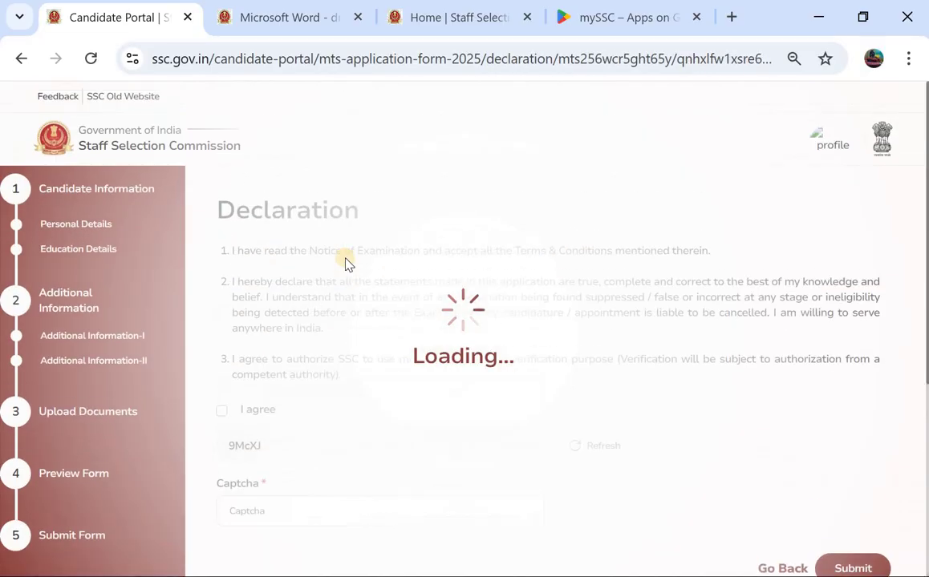
scroll(222, 318, "down", 1)
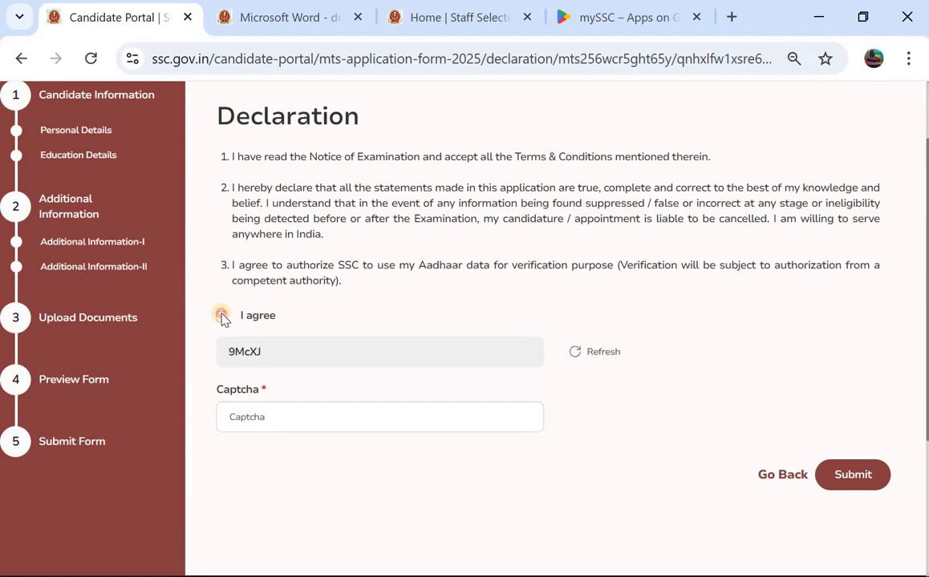
Step: Agree to the declaration terms, enter the displayed captcha code and submit the application form
left_click(222, 316)
left_click(251, 418)
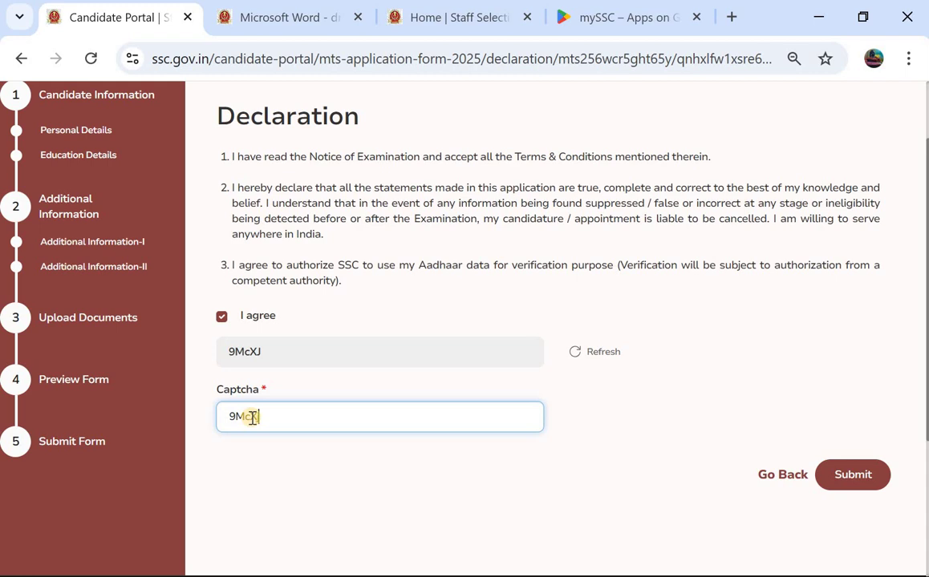
left_click(870, 475)
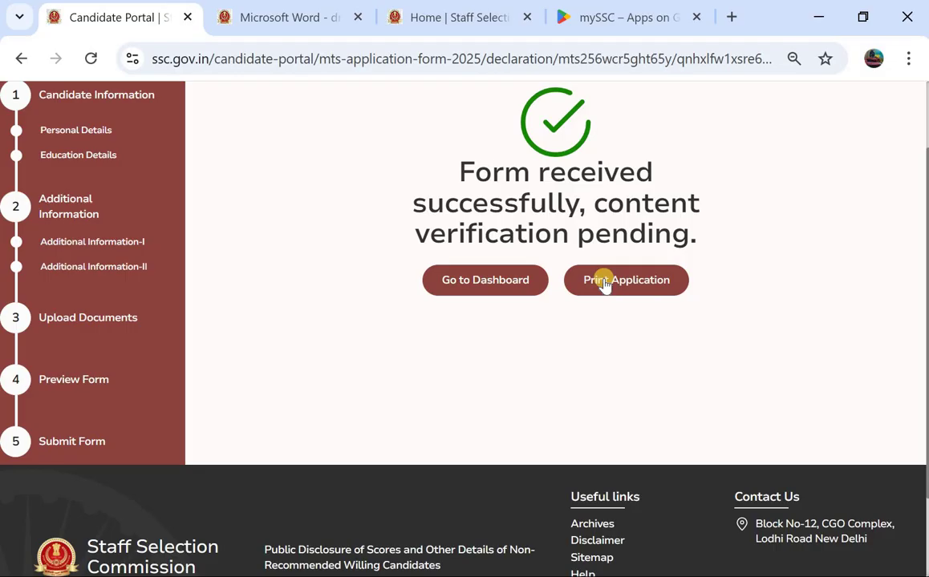
Step: Go to the candidate dashboard and open the application details for the Multi Tasking (Non-Technical) Staff Examination under My Applications
left_click(484, 280)
scroll(178, 292, "down", 6)
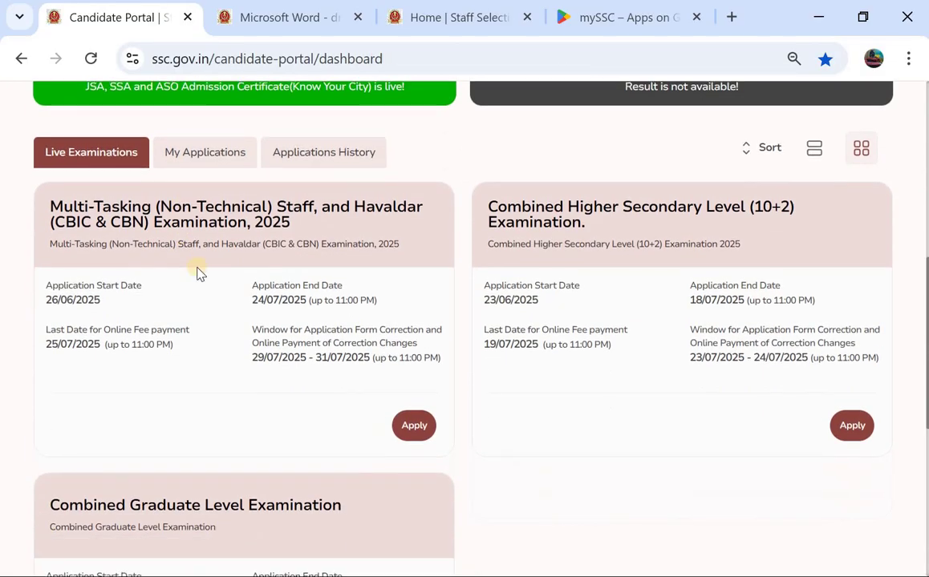
left_click(205, 154)
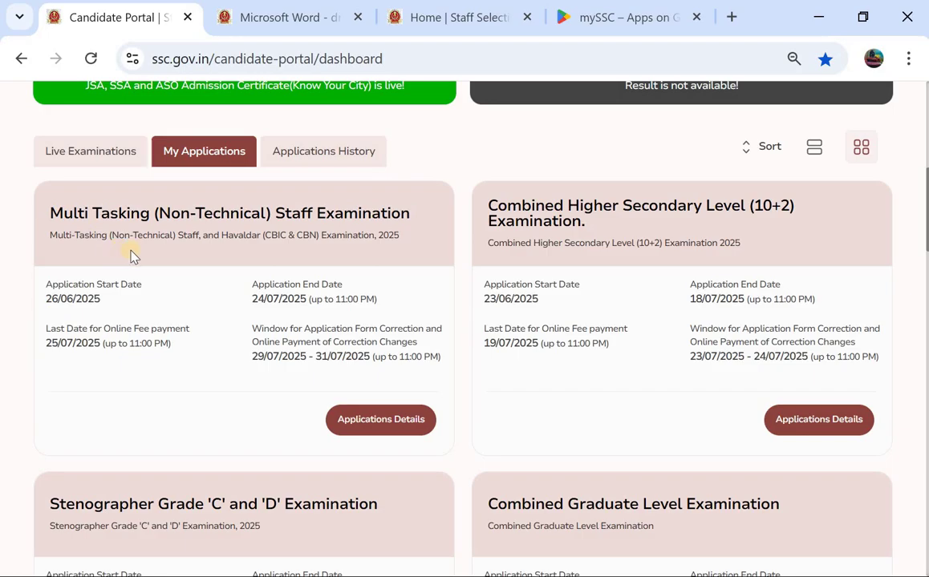
left_click(352, 427)
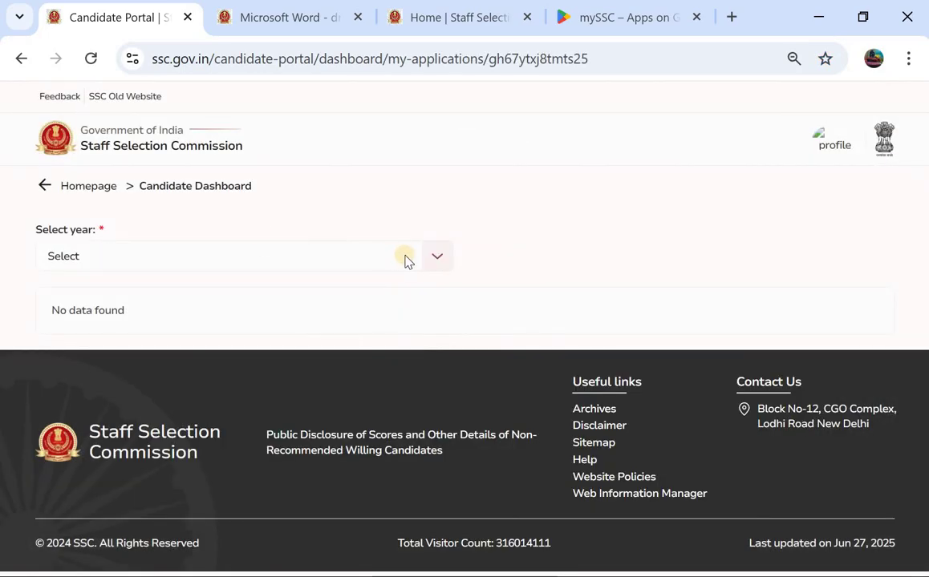
Step: Select year 2025 and expand the Multi Tasking (Non-Technical) Staff Examination entry to check its application status and available actions
left_click(410, 257)
left_click(325, 291)
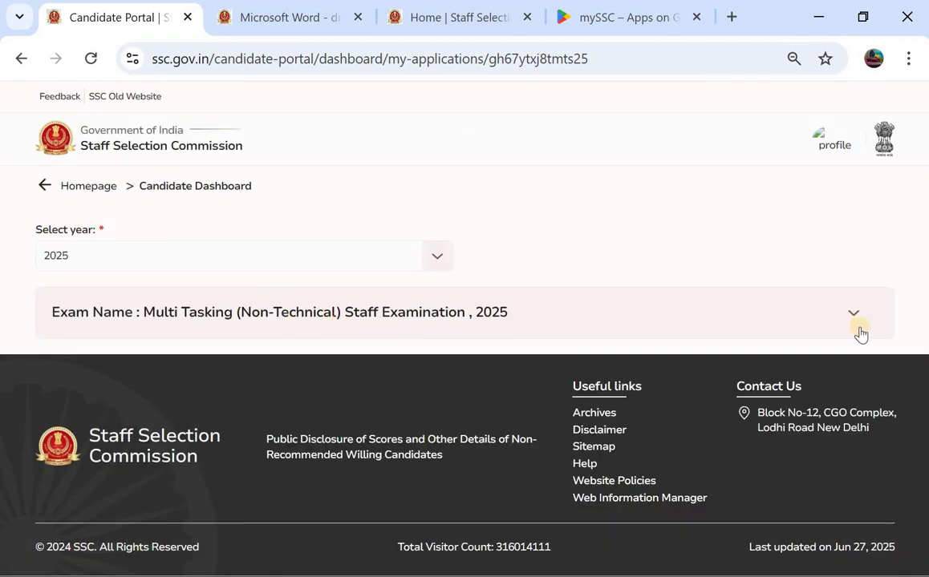
left_click(855, 318)
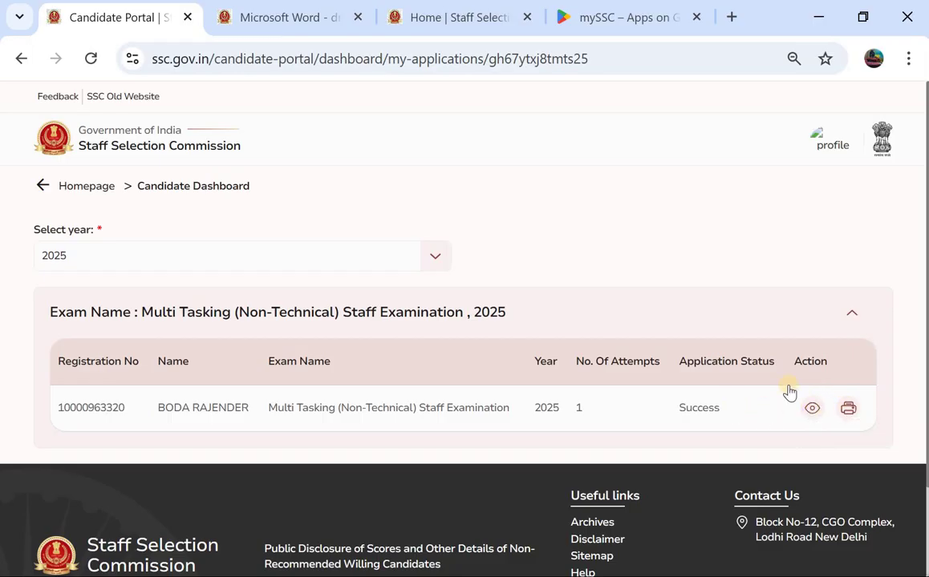
scroll(580, 412, "down", 1)
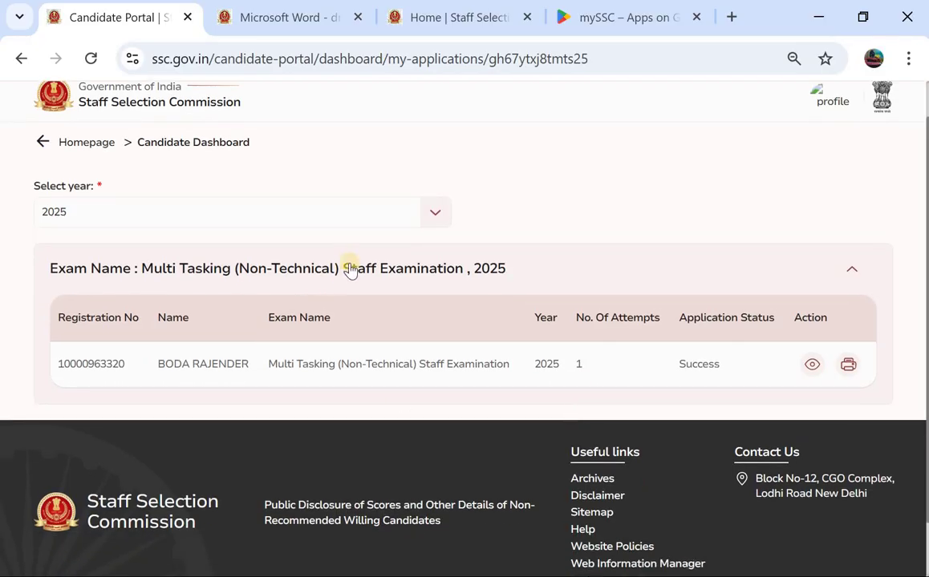
scroll(350, 269, "up", 1)
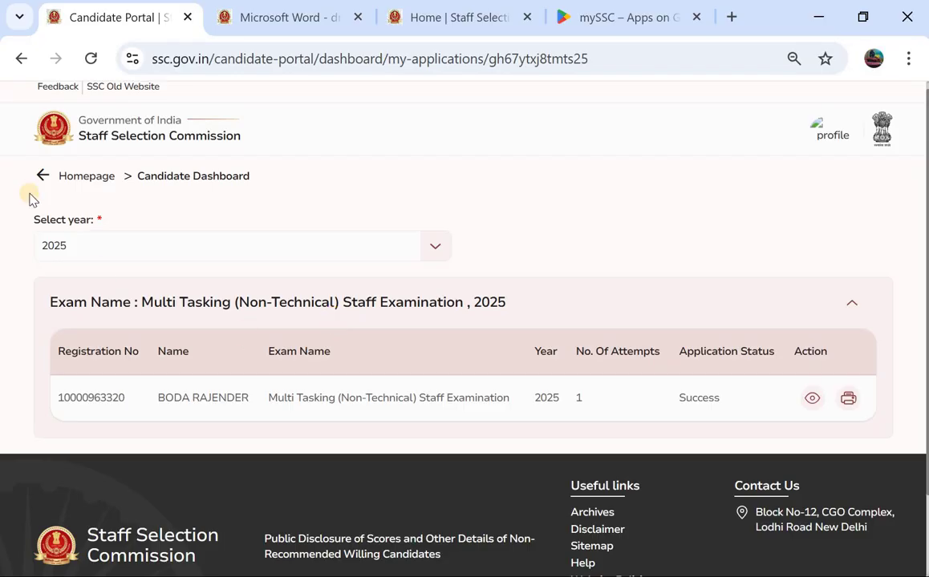
Step: Return to the candidate dashboard and log out of the candidate account
left_click(89, 177)
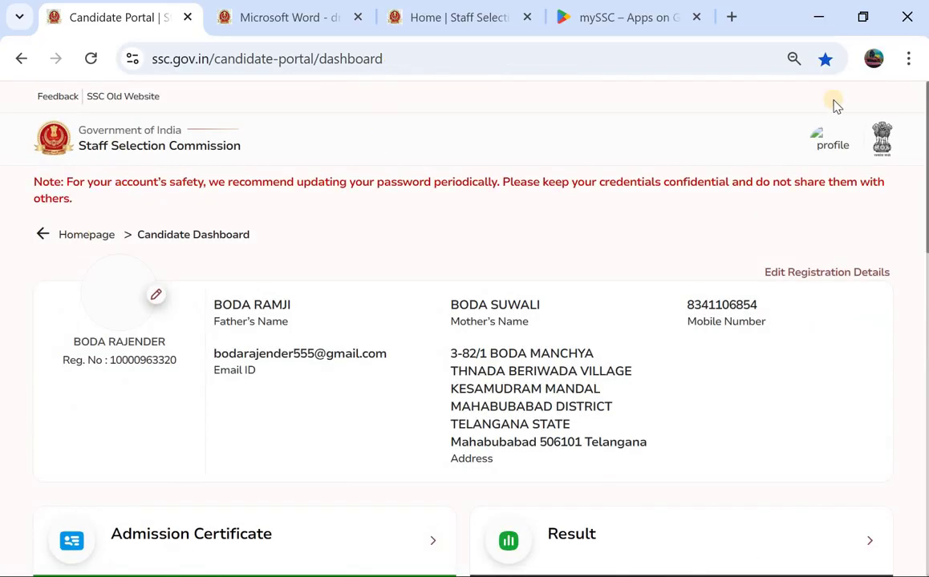
left_click(831, 141)
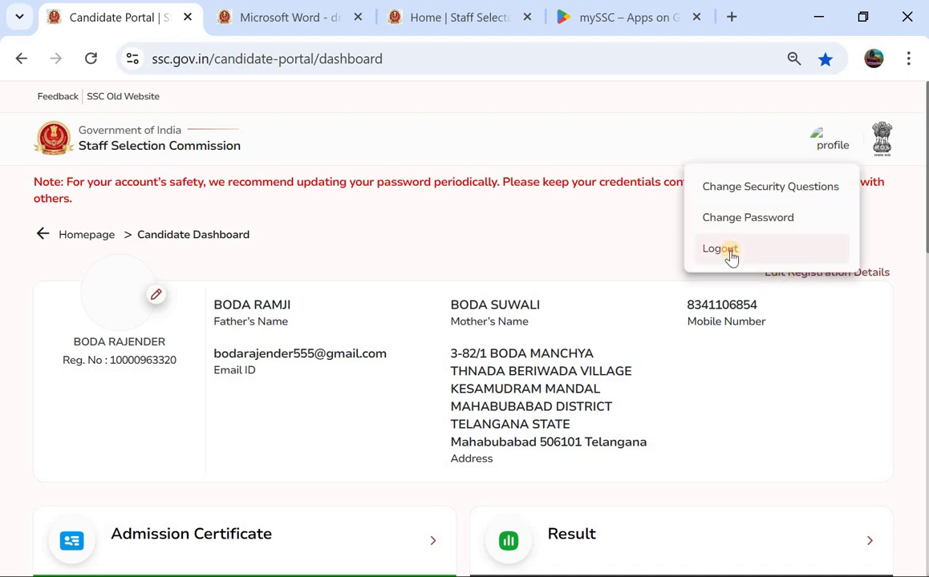
left_click(728, 251)
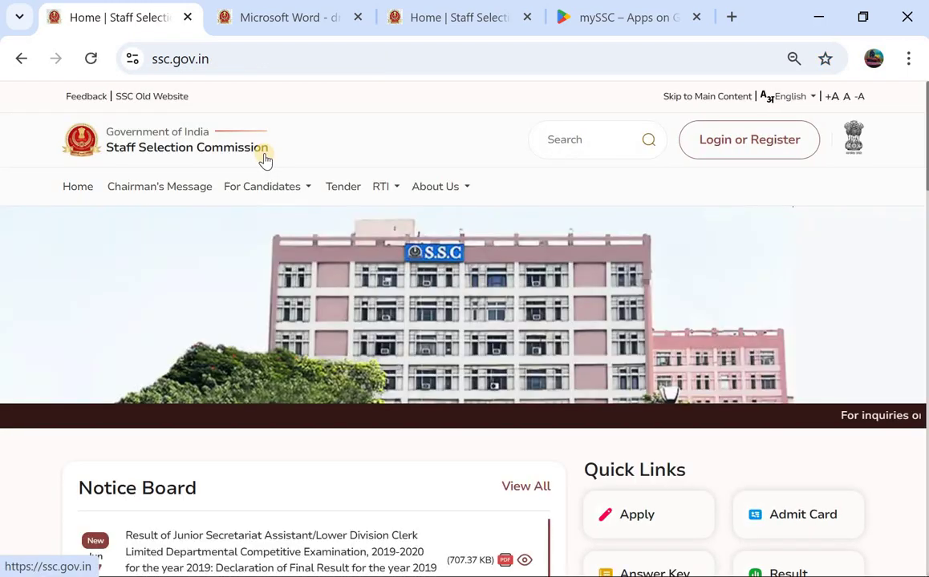
scroll(265, 159, "down", 1)
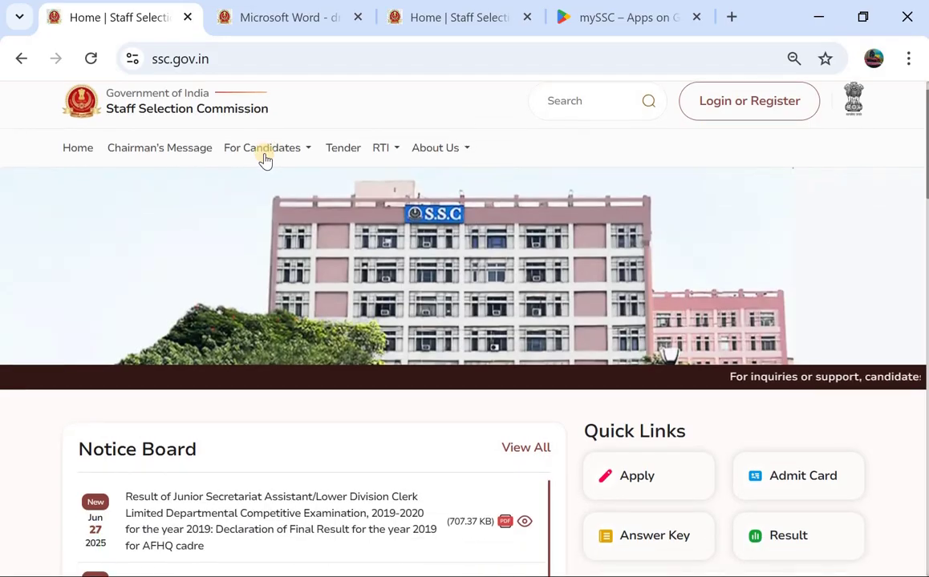
scroll(264, 159, "down", 1)
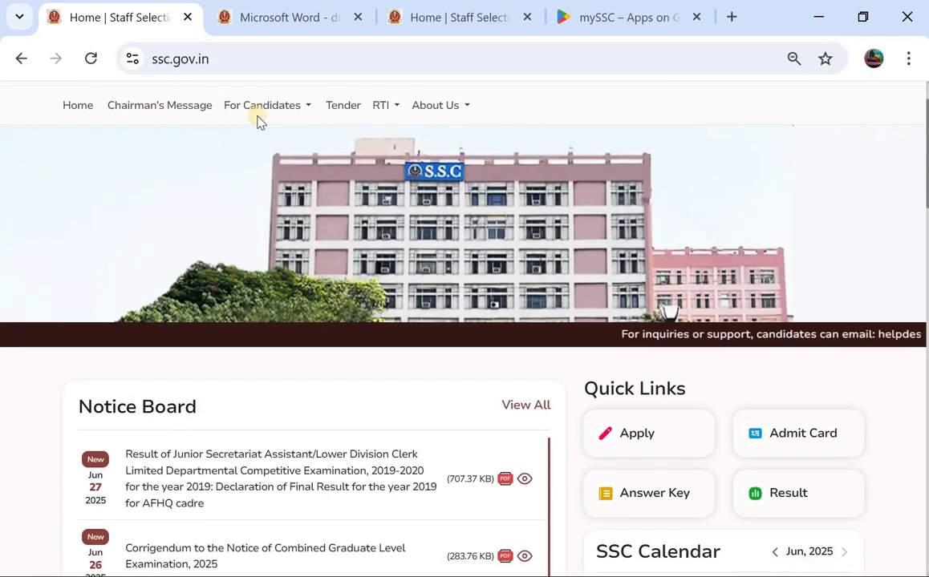
scroll(258, 120, "down", 1)
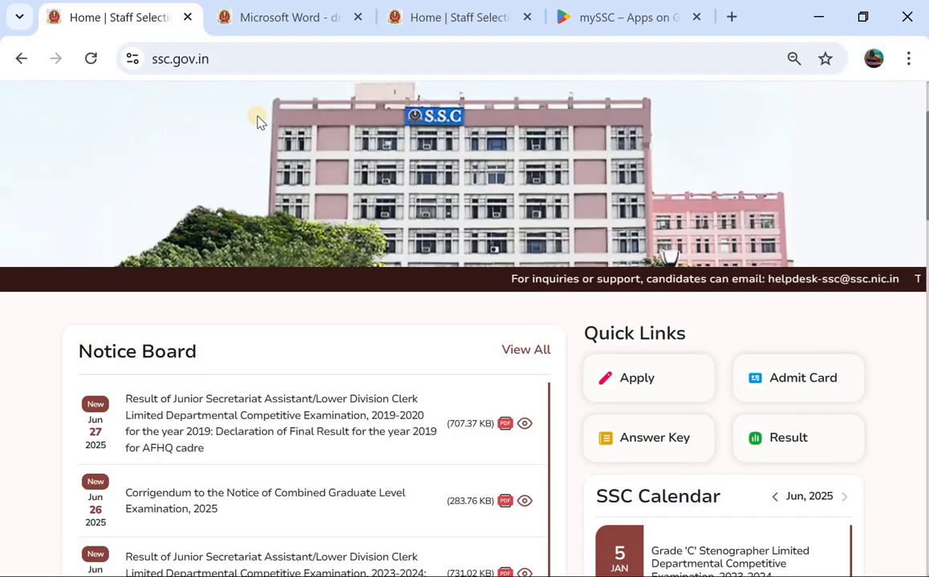
scroll(258, 120, "up", 3)
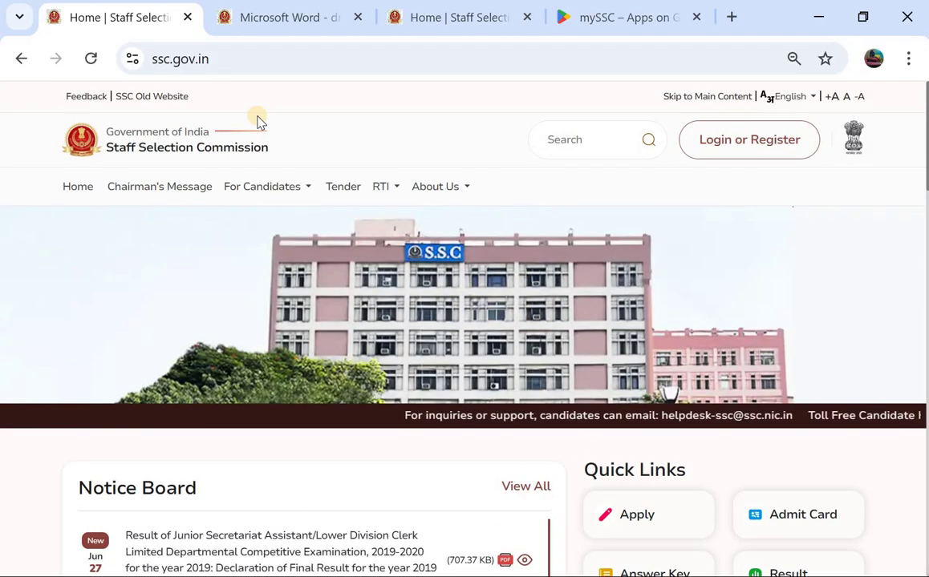